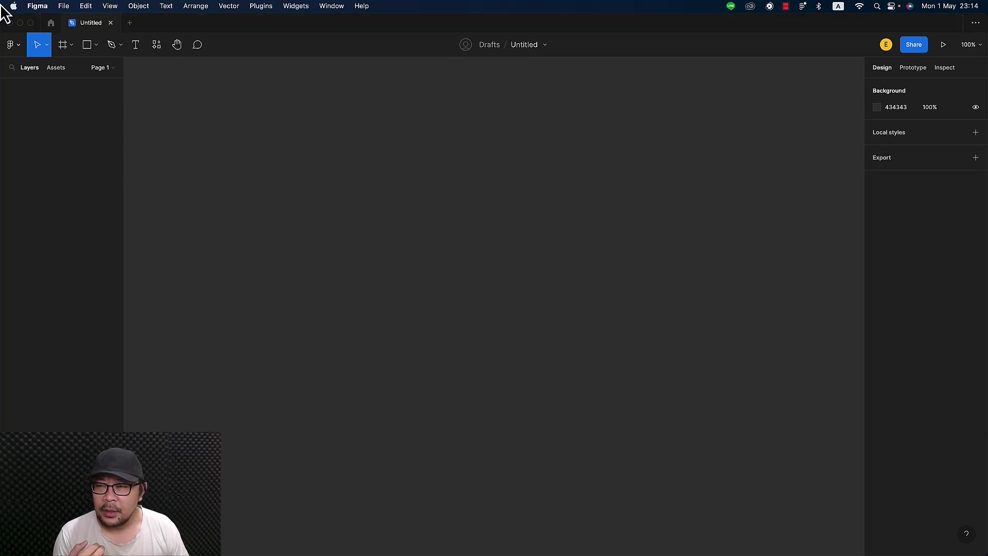
Step: Add a 390×844 iPhone 14 frame to the canvas and rename it 'home'
click(63, 46)
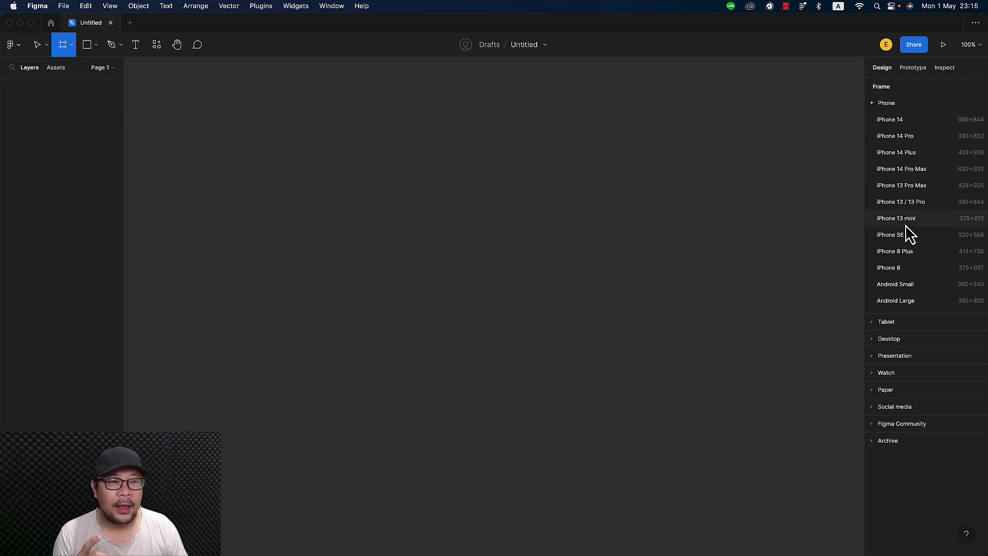
click(896, 120)
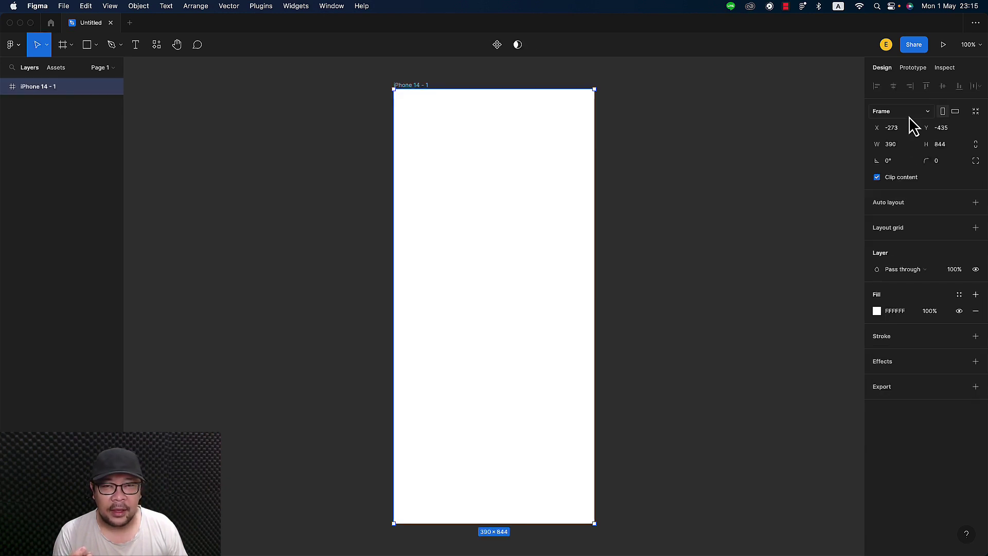
click(668, 150)
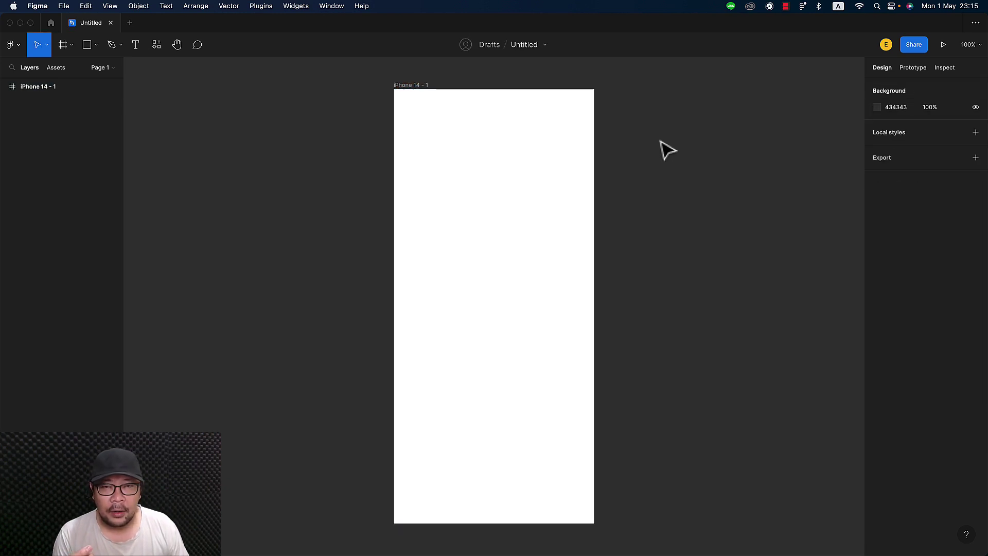
click(417, 85)
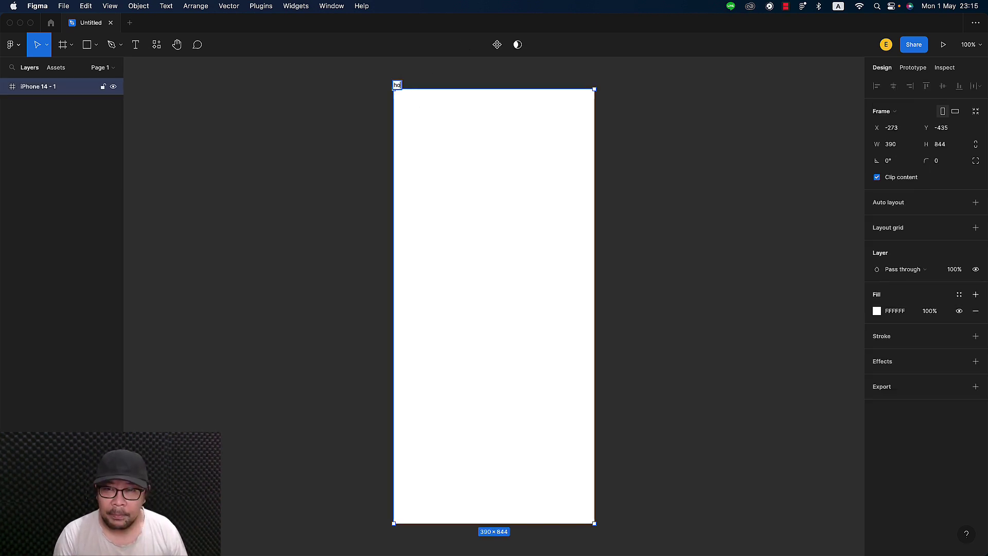
text(me)
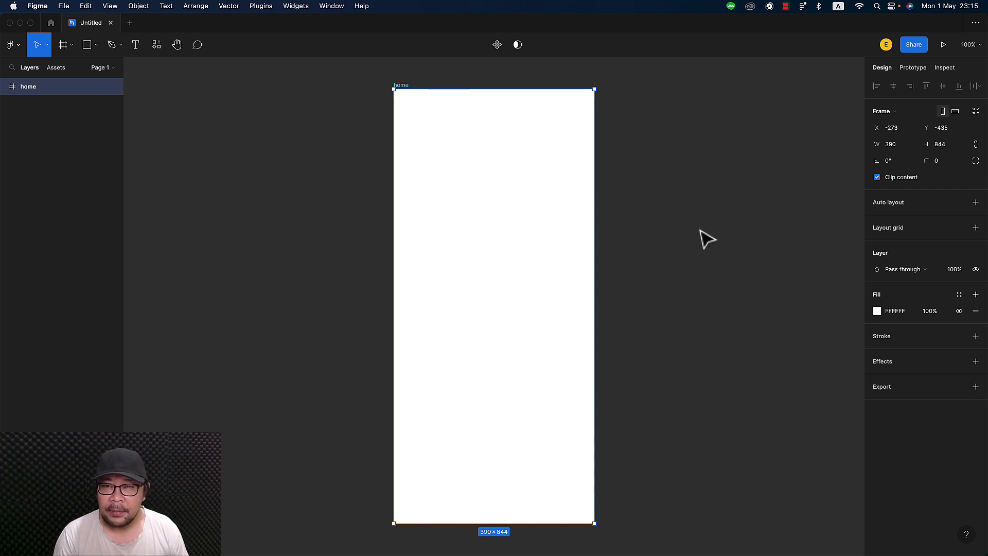
click(705, 239)
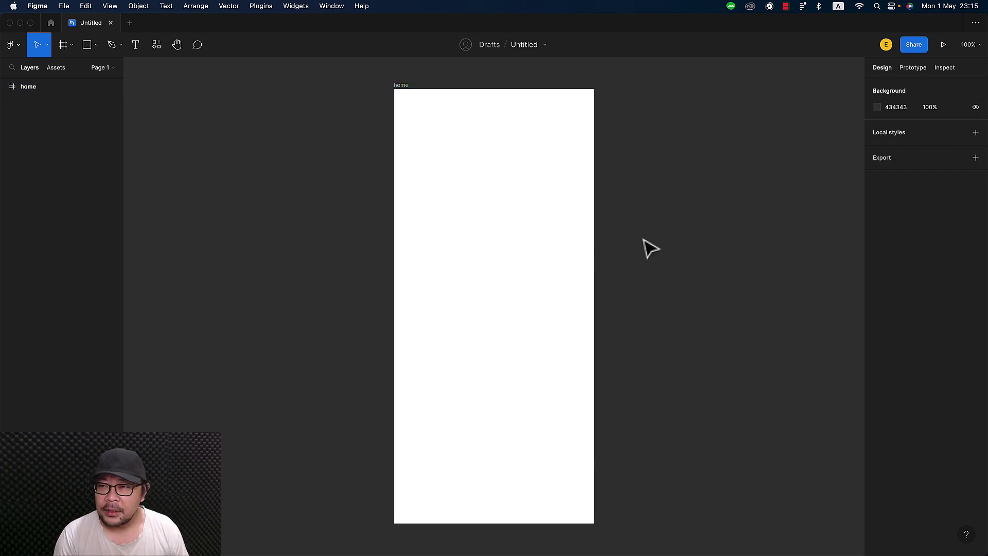
Step: Draw a 199×124 grey rectangle in home and place a duplicate to its right
click(86, 46)
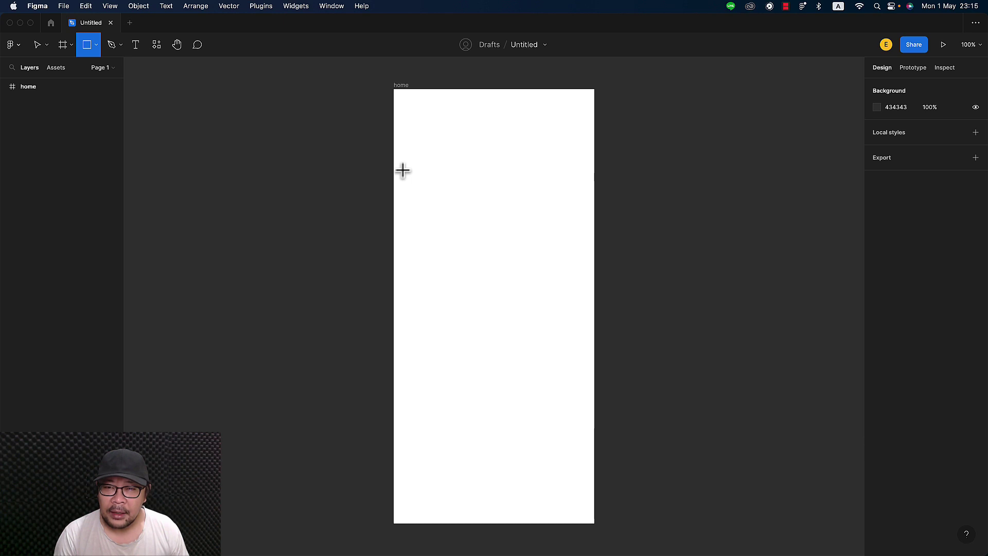
drag(403, 168, 504, 234)
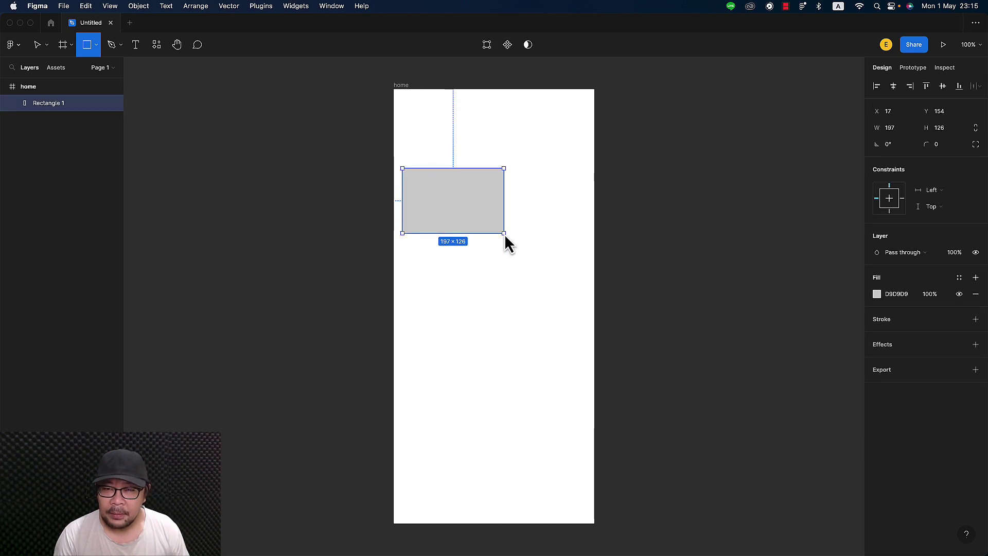
click(619, 267)
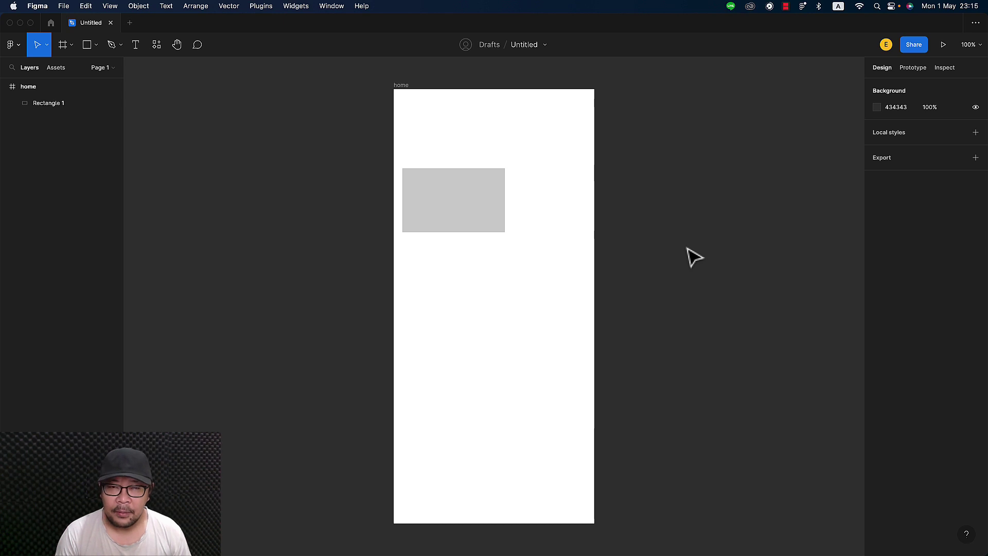
click(475, 220)
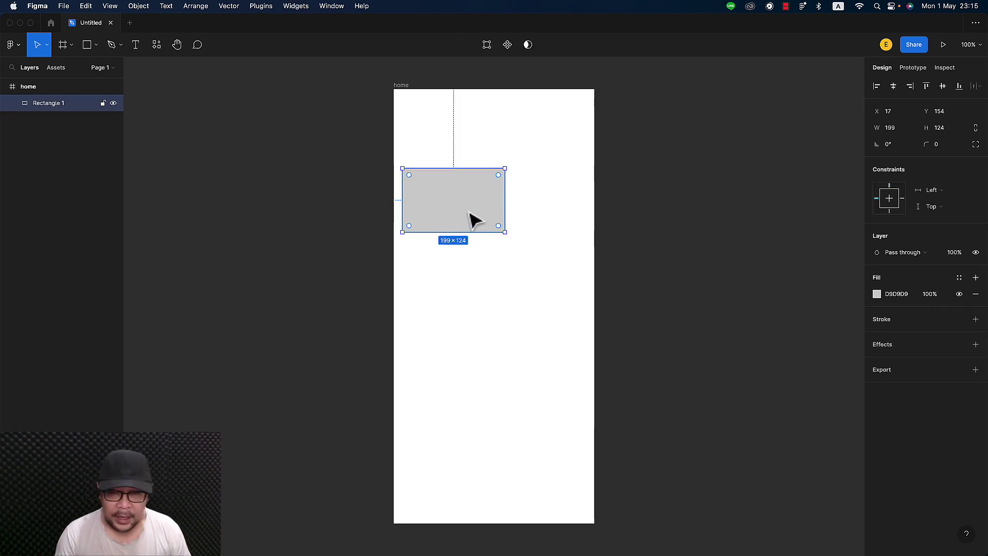
key(super+d)
drag(435, 208, 546, 210)
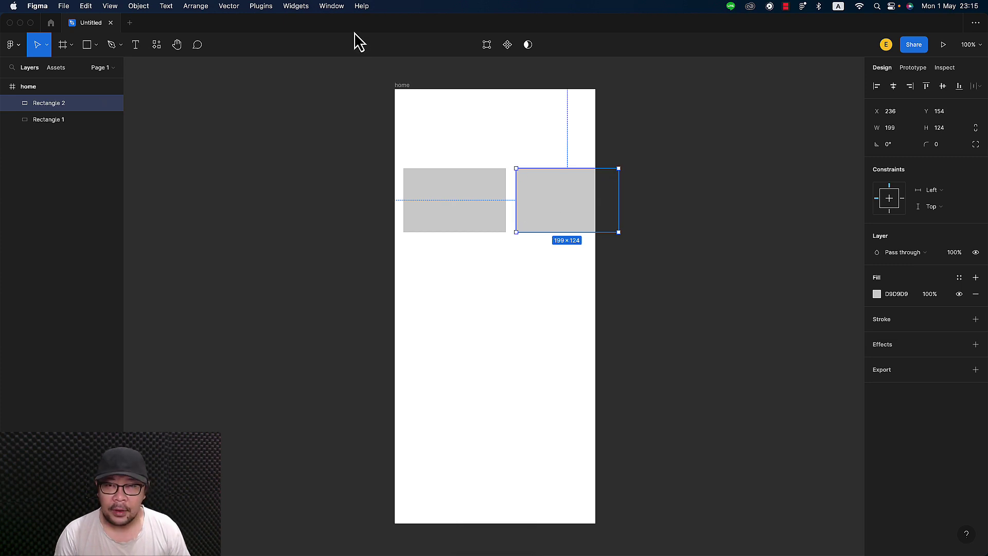
click(530, 153)
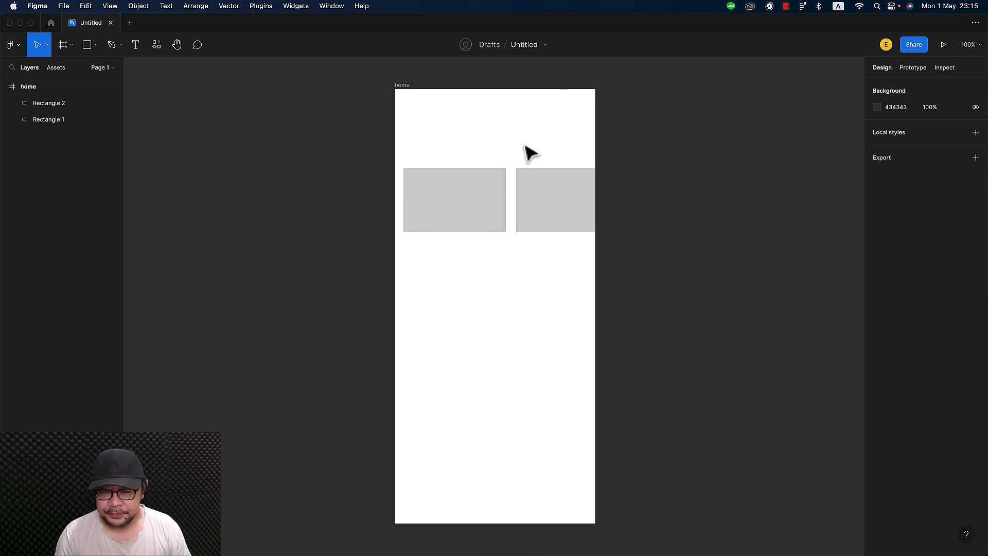
Step: Turn off Clip content on the home frame so Rectangle 2 overflows its edge
click(535, 205)
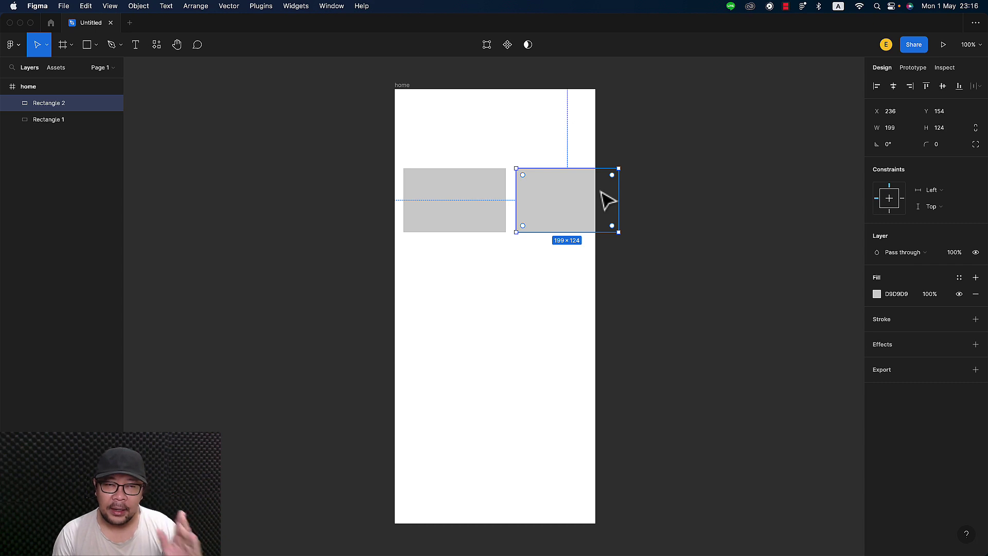
click(680, 219)
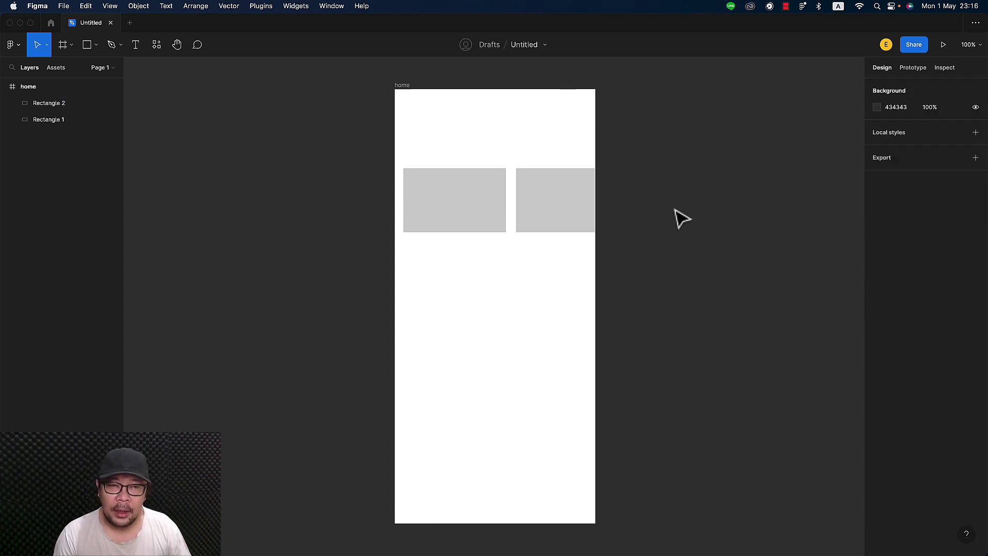
click(402, 86)
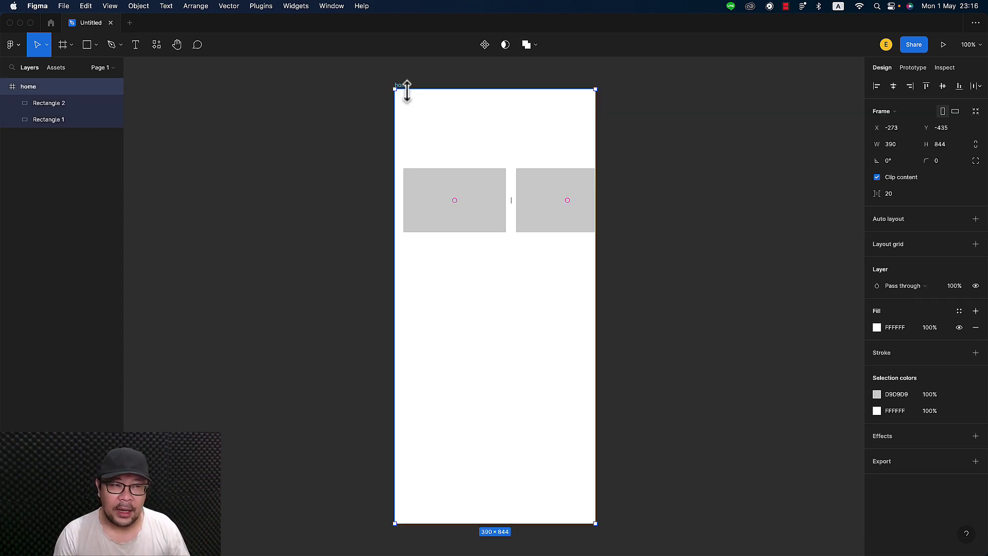
click(877, 178)
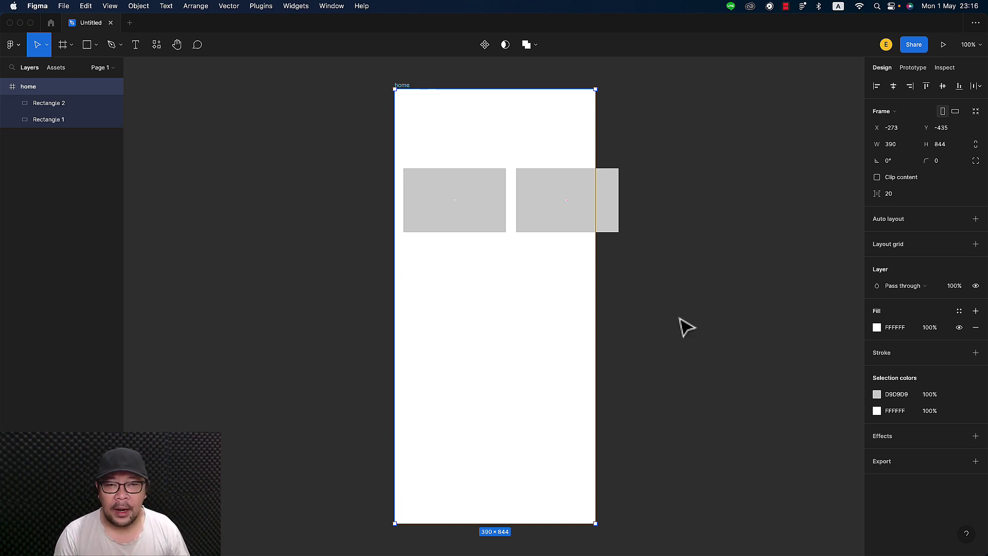
click(551, 201)
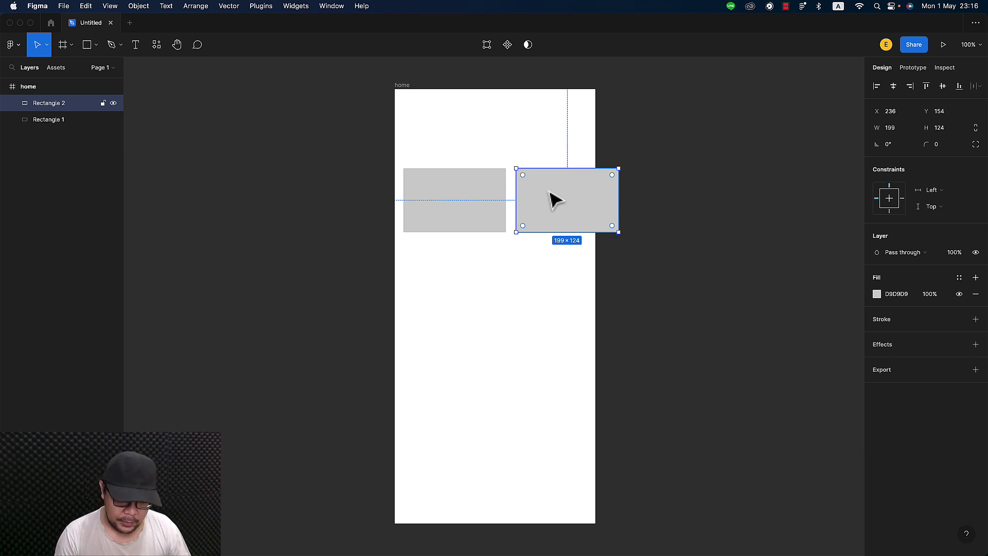
Step: Duplicate Rectangle 2 as Rectangle 3, nest it in home, and check its spacing
key(ctrl+d)
drag(545, 208, 654, 211)
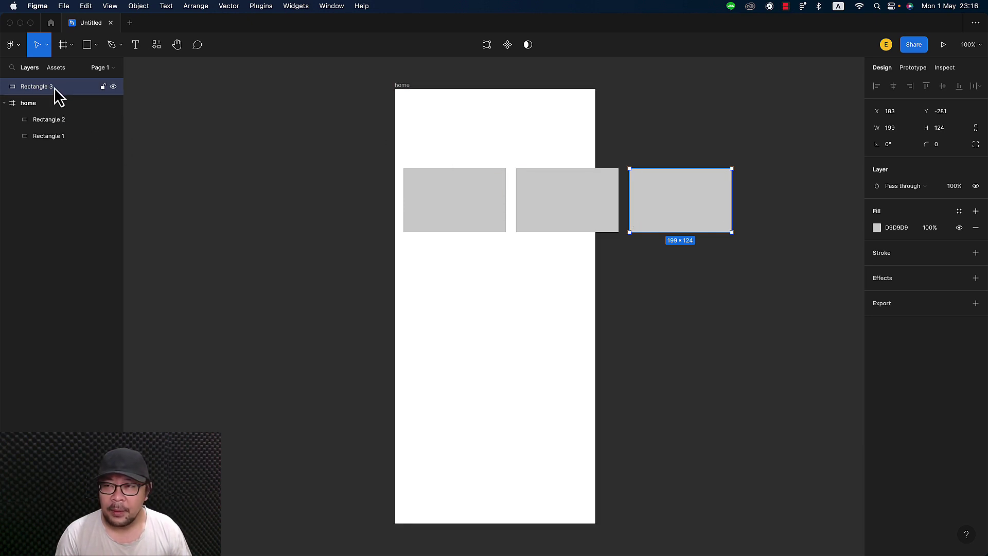
drag(55, 91, 55, 126)
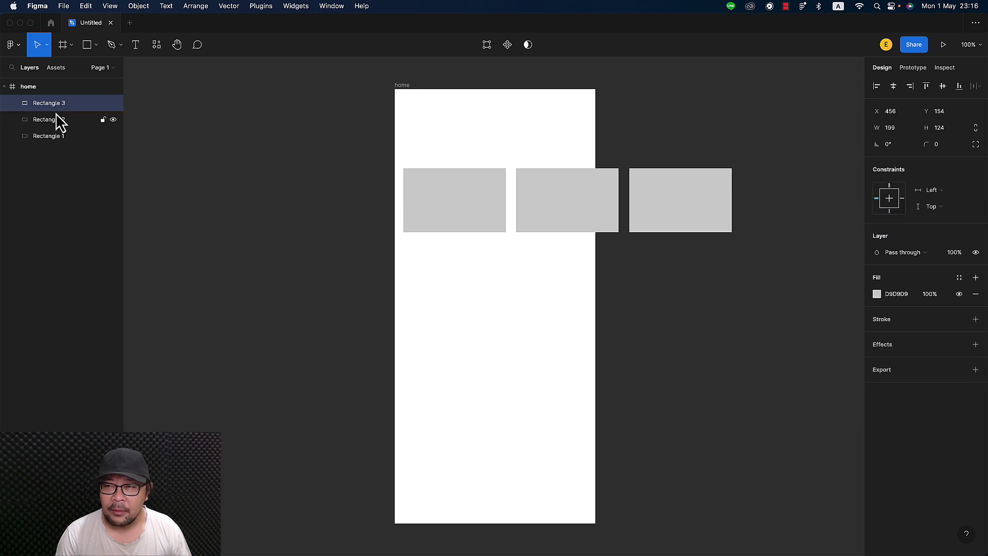
click(946, 69)
click(541, 198)
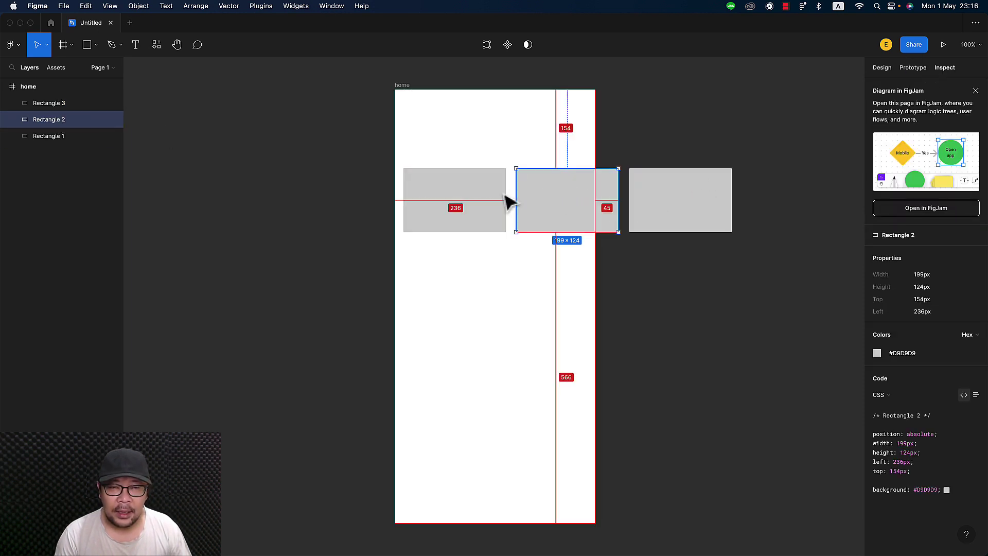
click(669, 206)
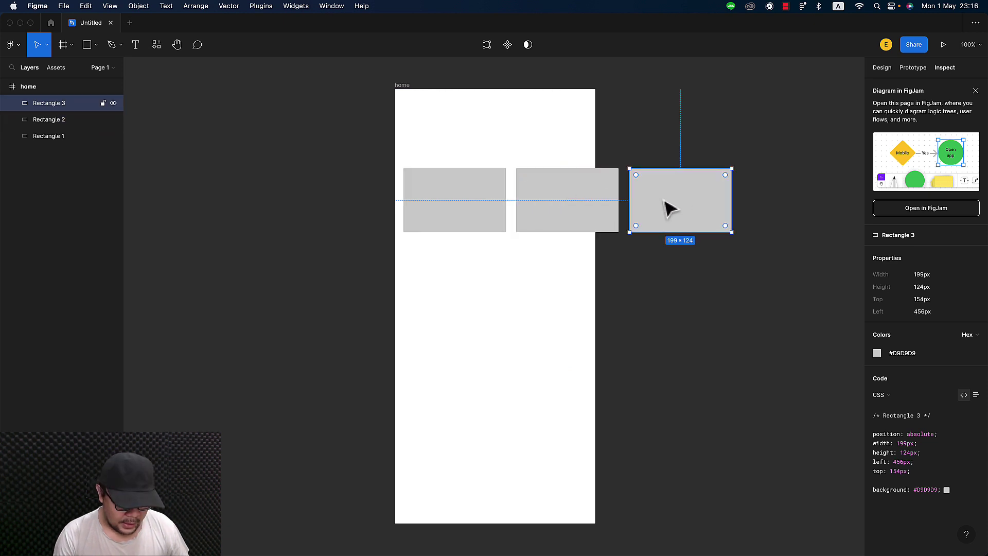
drag(666, 202, 666, 202)
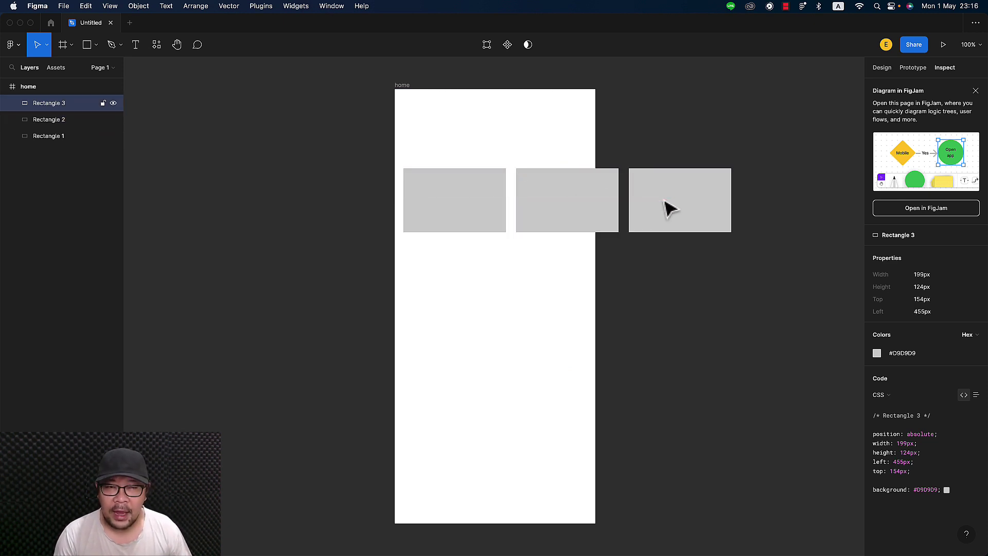
click(665, 202)
Step: Add Rectangle 4 right of Rectangle 3, completing a row of four spaced 20 px apart
key(ctrl+d)
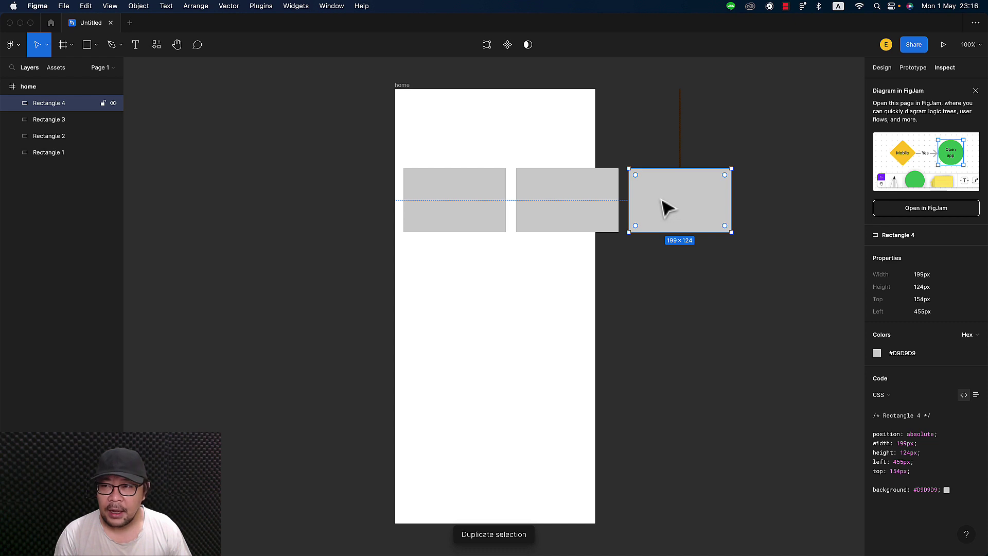
scroll(663, 202, right, 5)
drag(514, 204, 625, 205)
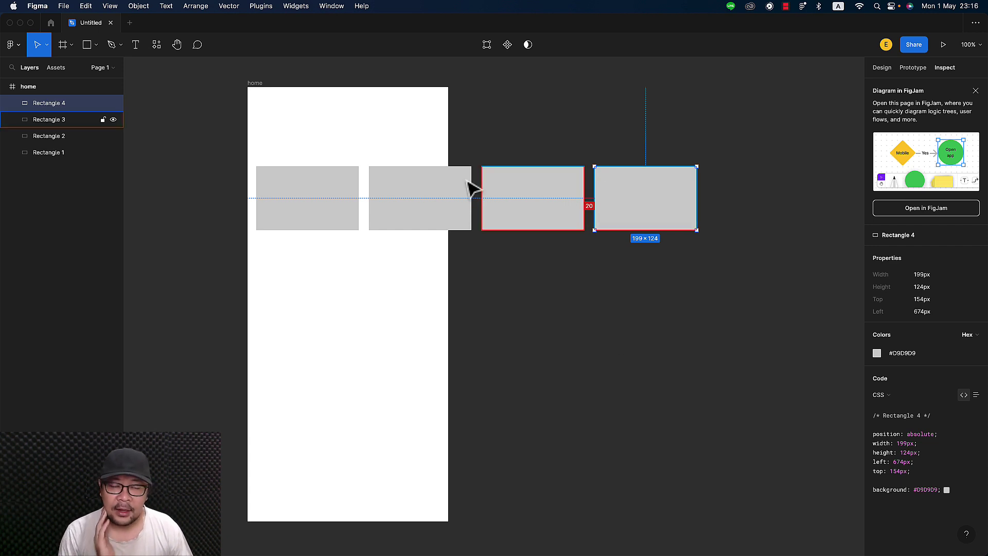
click(884, 70)
scroll(611, 291, left, 3)
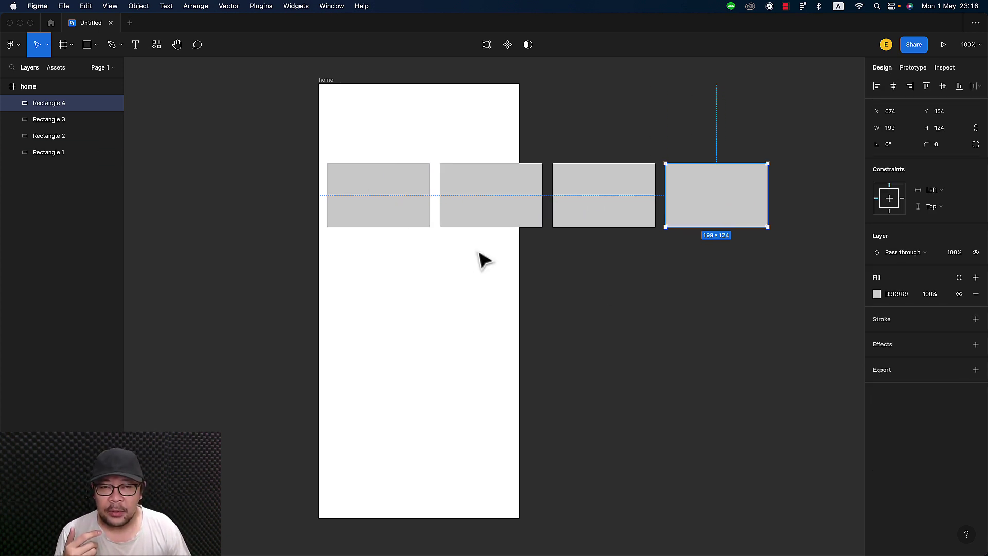
click(597, 312)
click(409, 210)
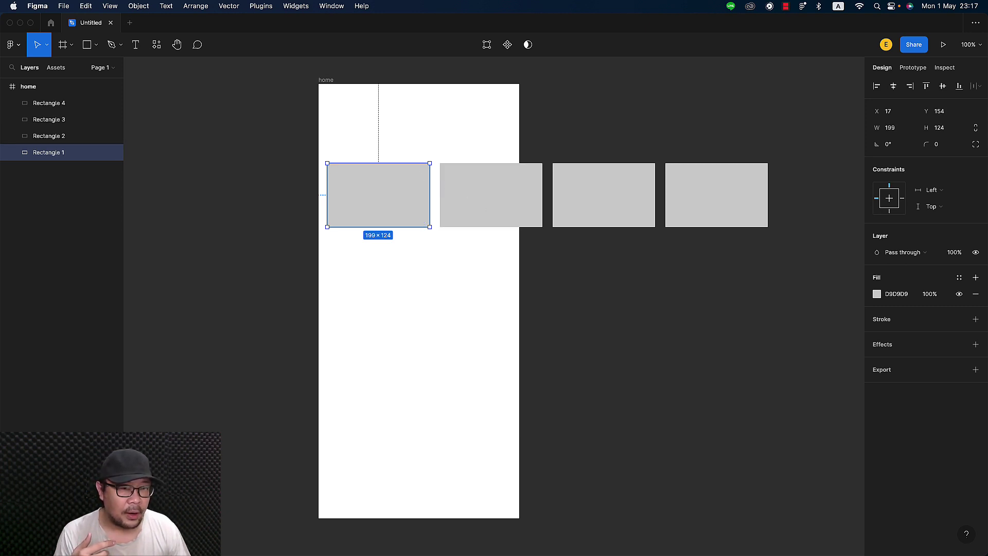
Step: Fill all four rectangles with monster images, including the yeti and bubble monster
drag(987, 435, 911, 303)
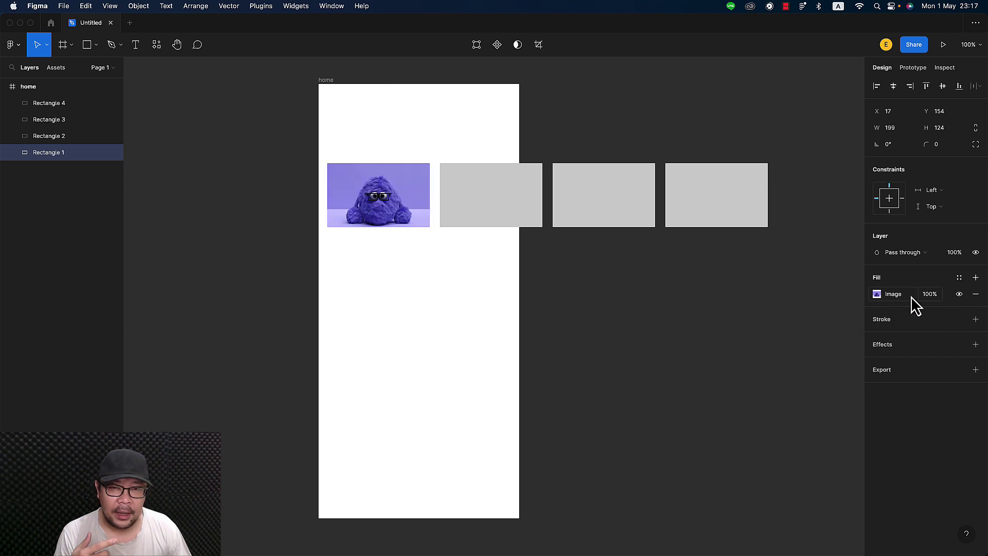
click(453, 195)
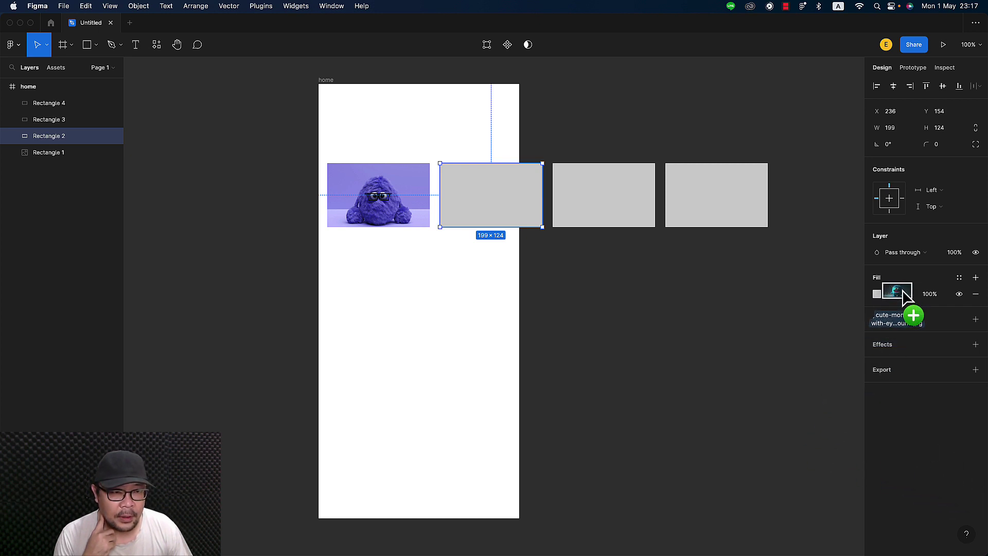
drag(927, 472, 910, 295)
click(613, 198)
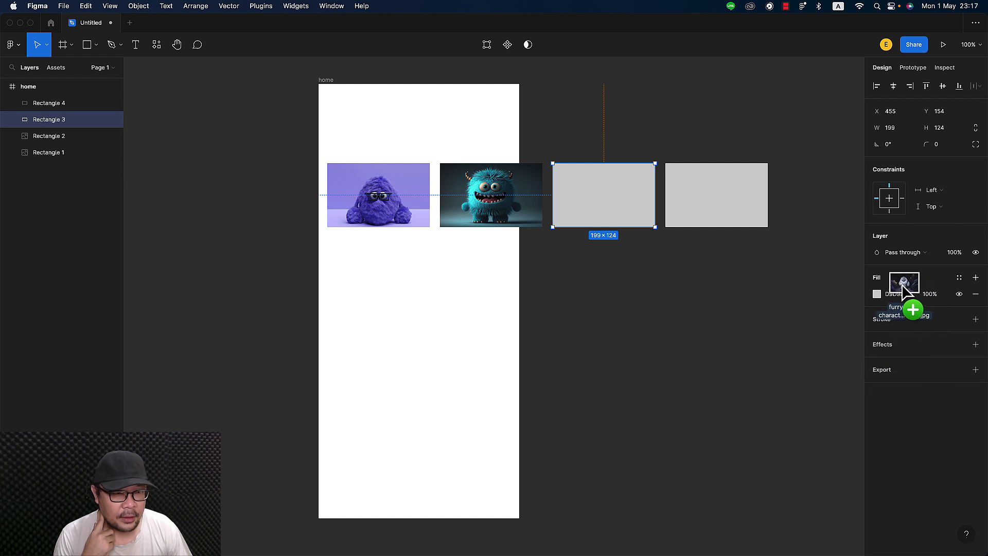
drag(875, 397, 896, 301)
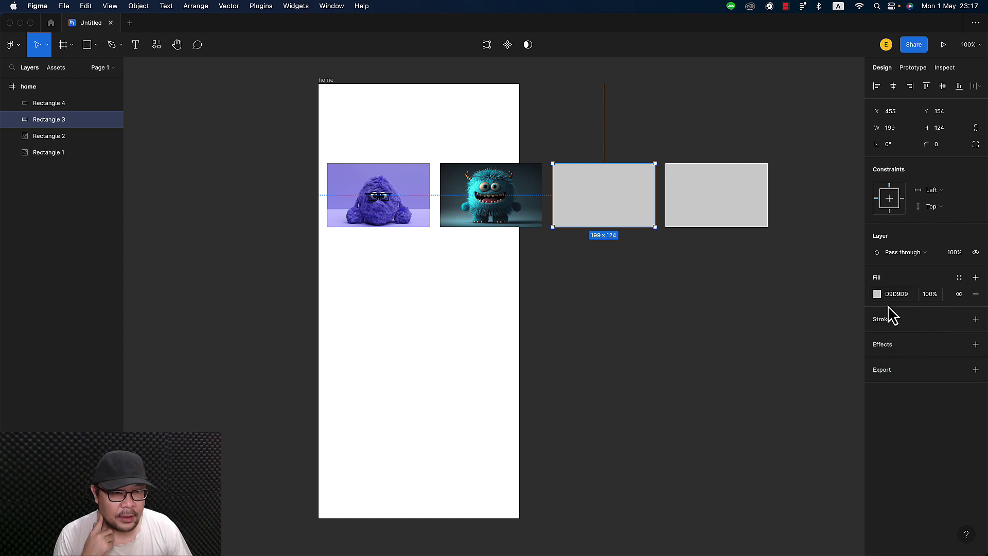
click(707, 189)
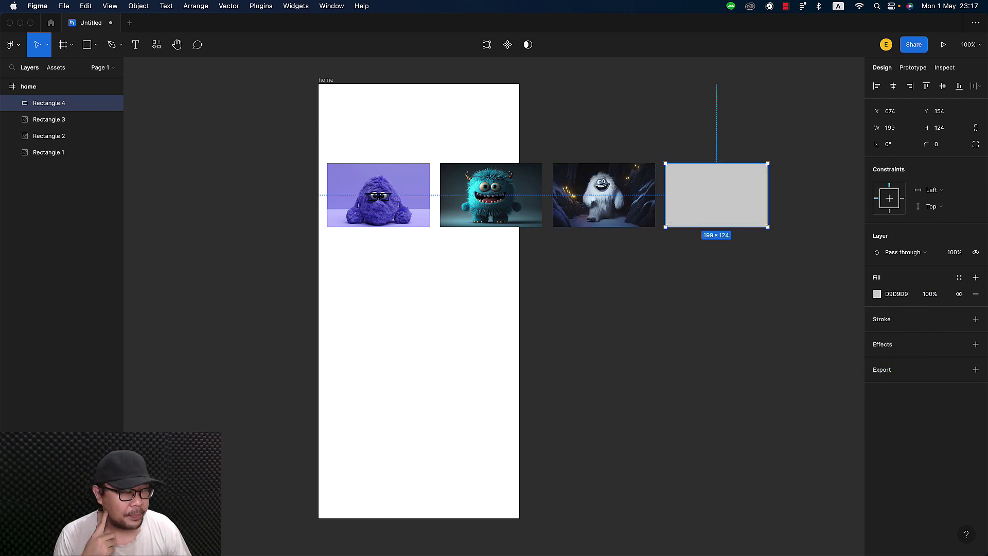
mouse_move(772, 436)
mouse_down()
mouse_move(863, 291)
mouse_move(898, 294)
mouse_up()
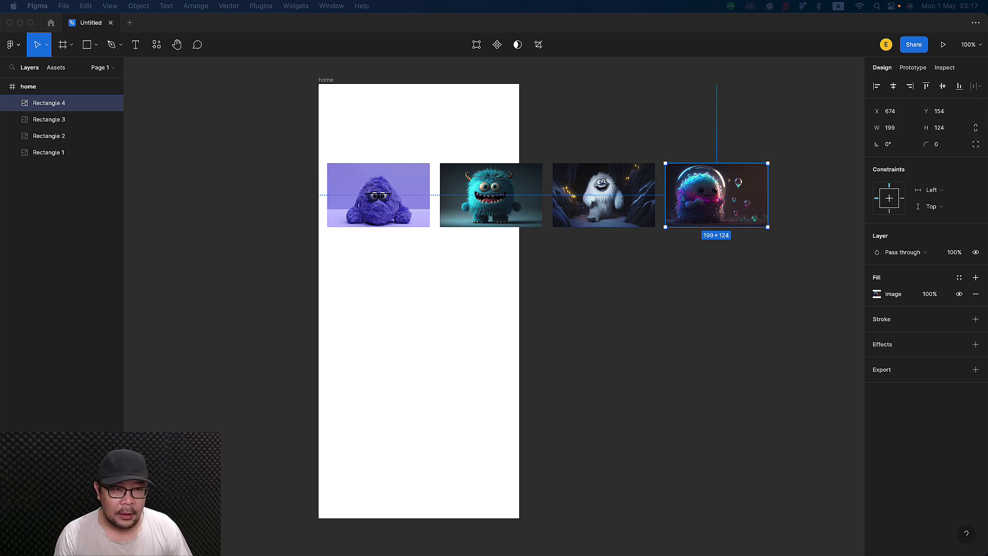
click(692, 360)
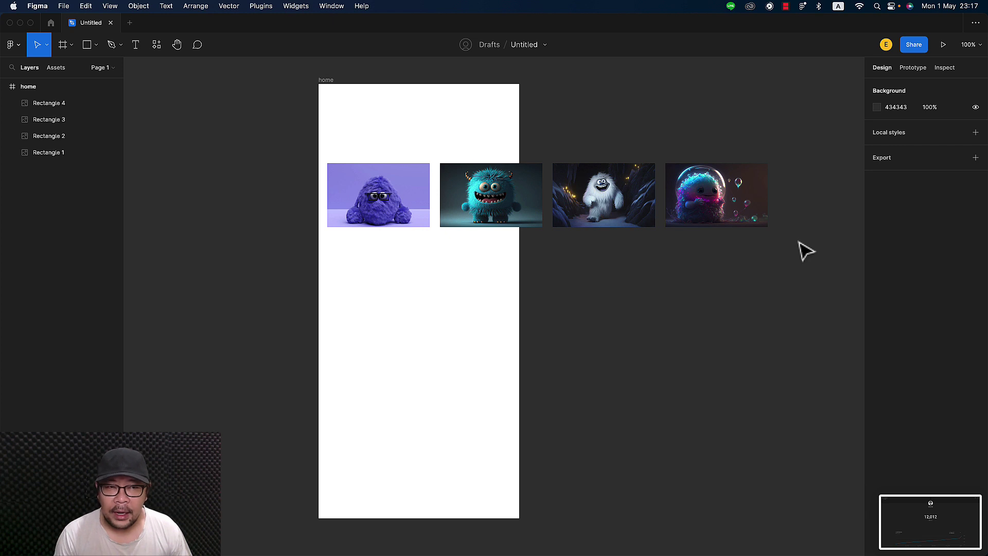
Step: Wrap the four monster image rectangles in a new 856×124 frame, Frame 1
drag(798, 205, 381, 185)
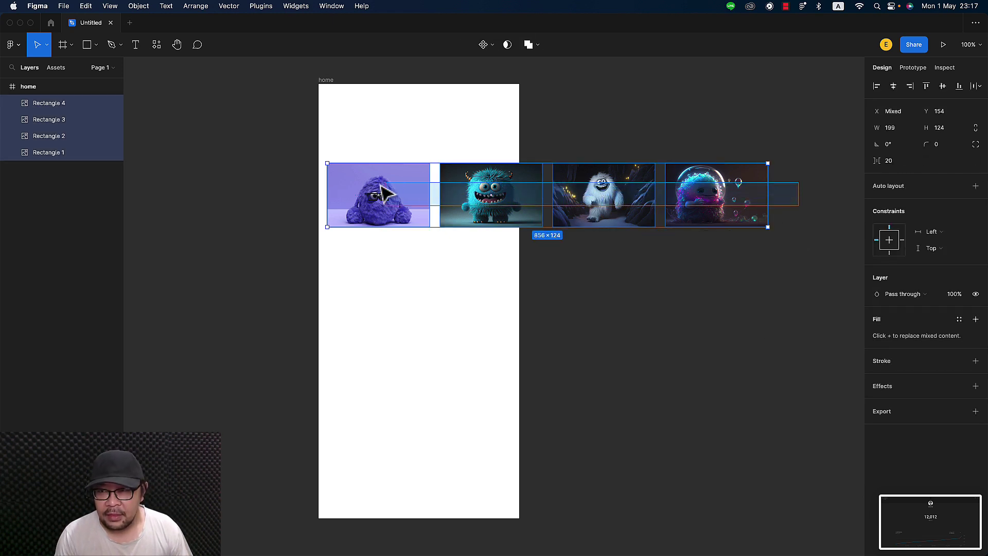
right_click(498, 192)
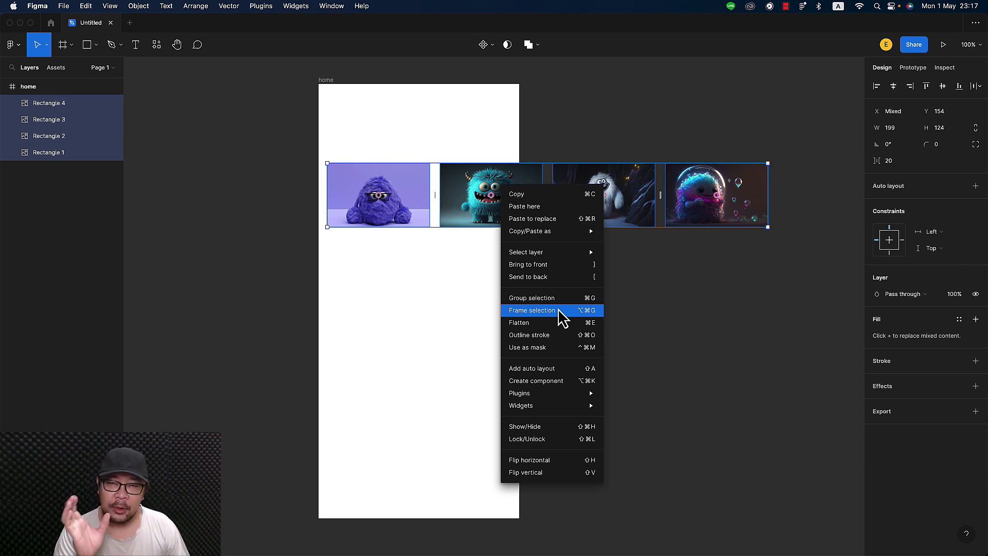
click(560, 312)
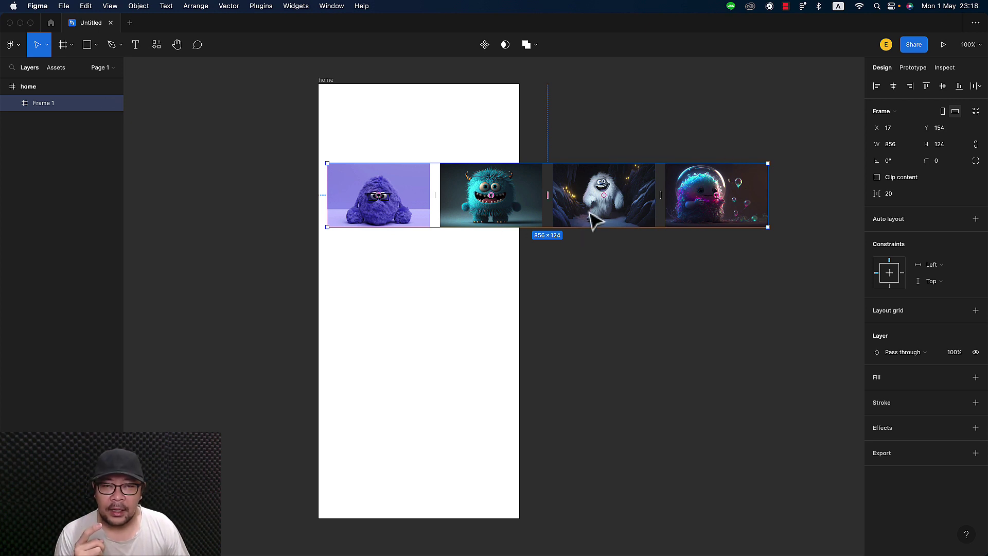
click(620, 267)
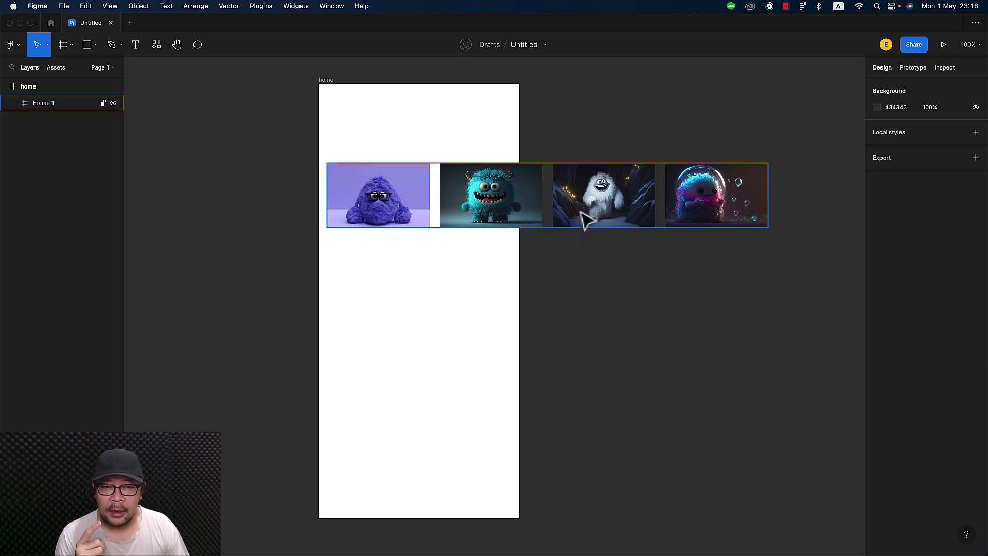
click(583, 214)
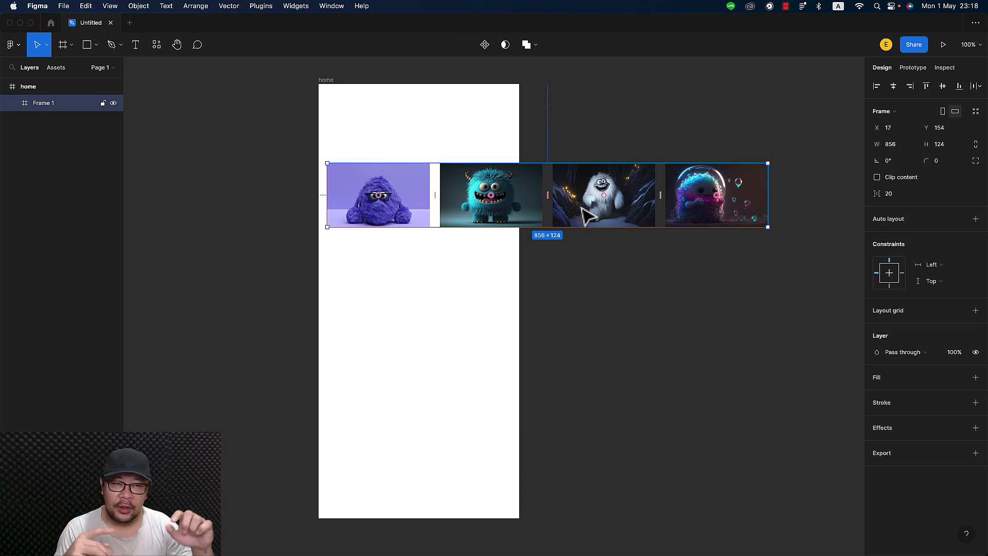
Step: Keep Frame 1's prototype position scrolling with parent and set its Overflow to Horizontal
click(914, 67)
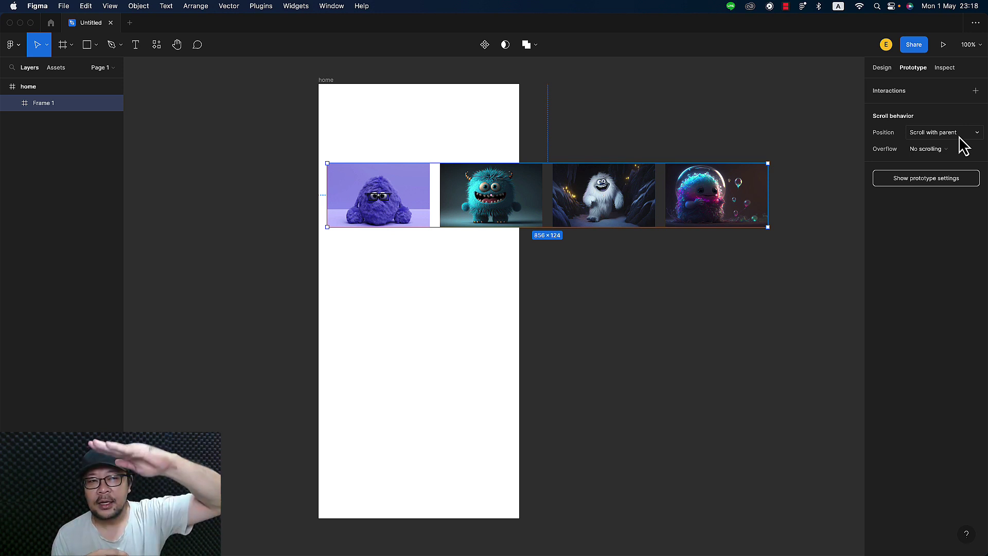
click(964, 146)
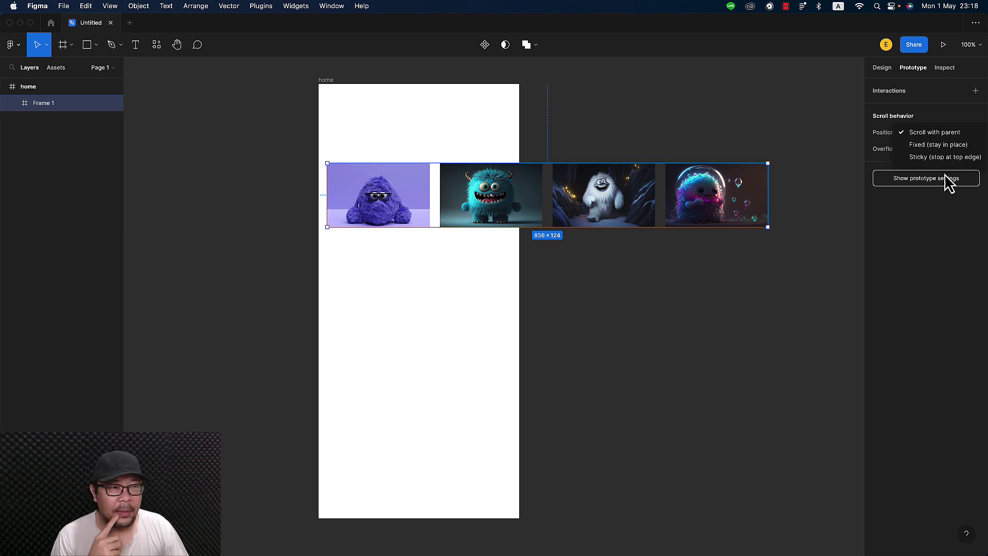
click(954, 137)
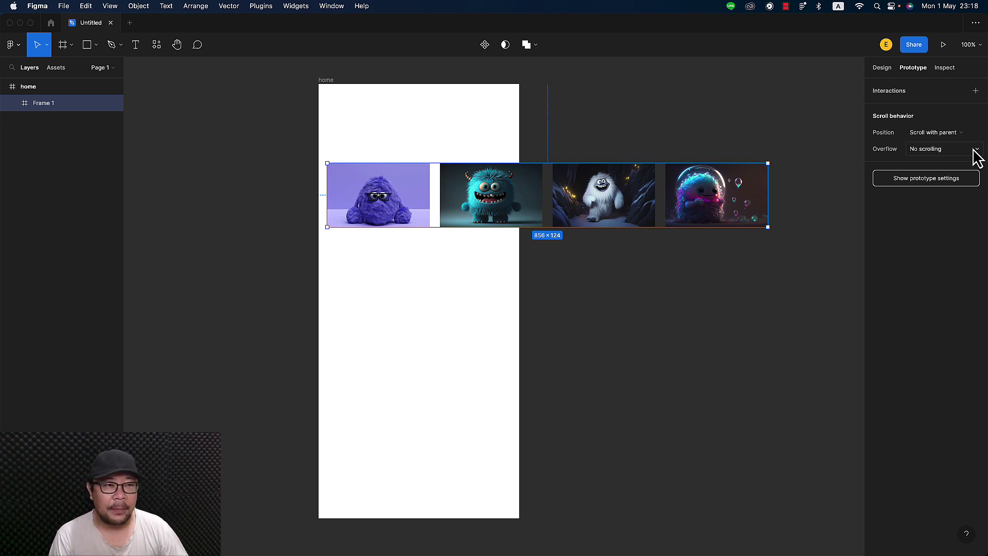
click(975, 150)
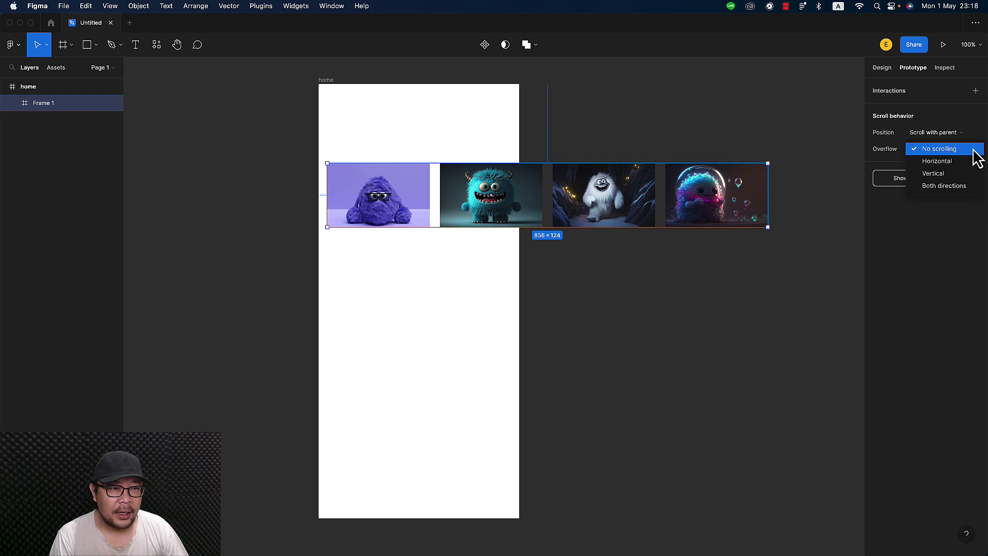
click(953, 165)
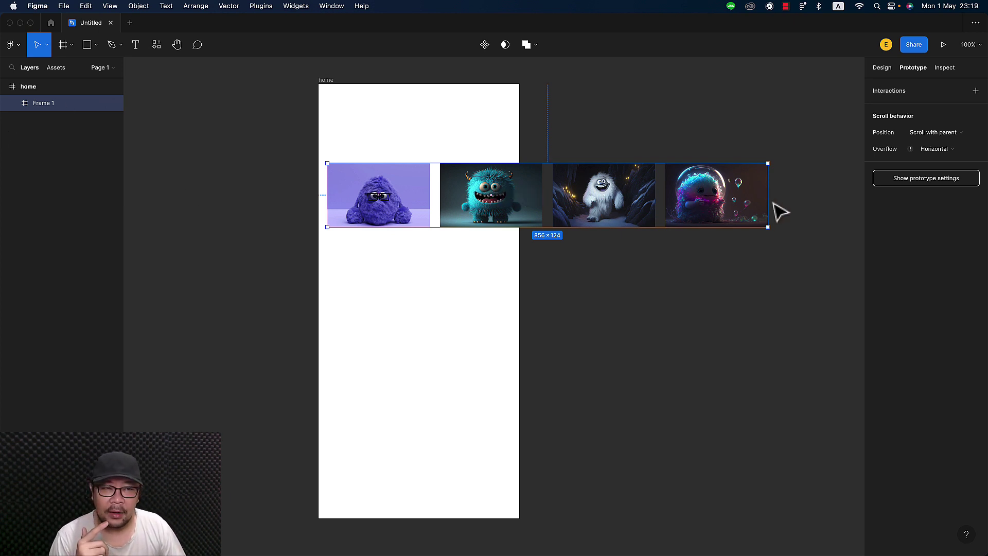
Step: Narrow Frame 1 to 373×124 so it ends at home's right edge
drag(767, 186, 522, 186)
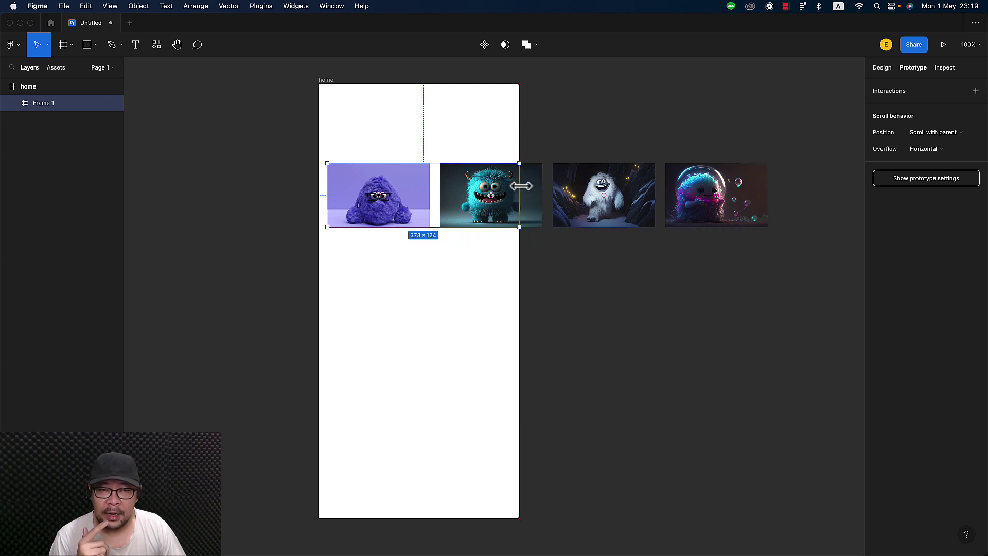
scroll(617, 139, left, 1)
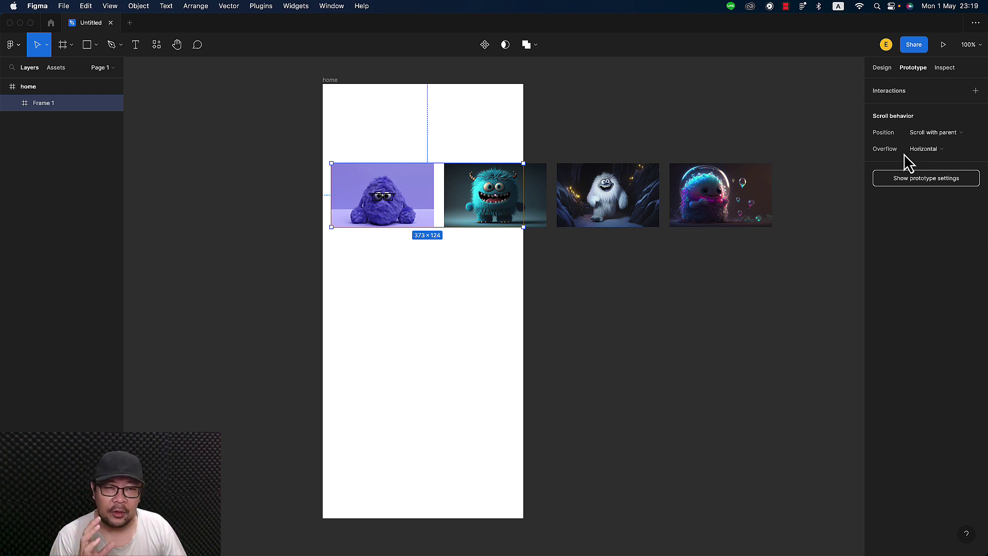
click(605, 107)
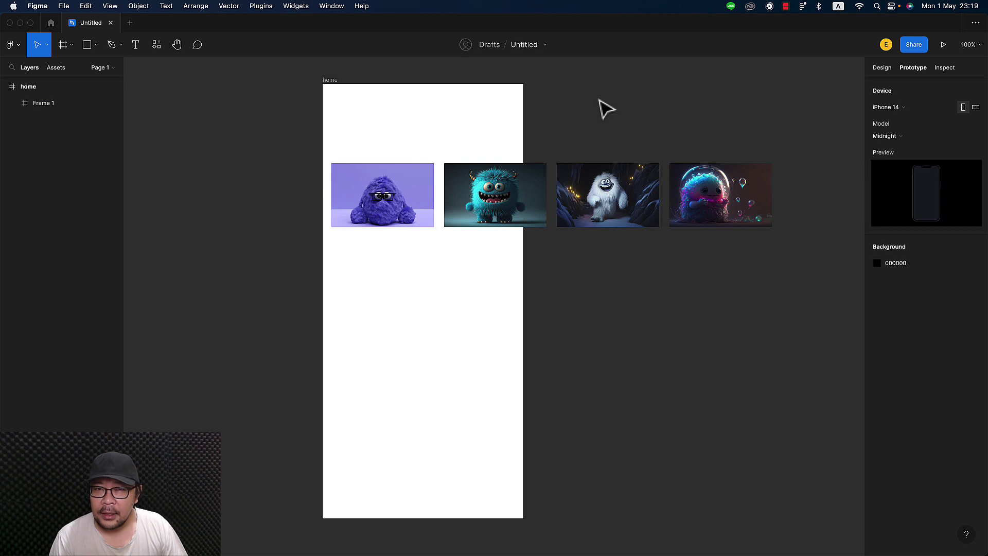
Step: Turn on Clip content for the home frame to hide the overflowing monster images
click(329, 80)
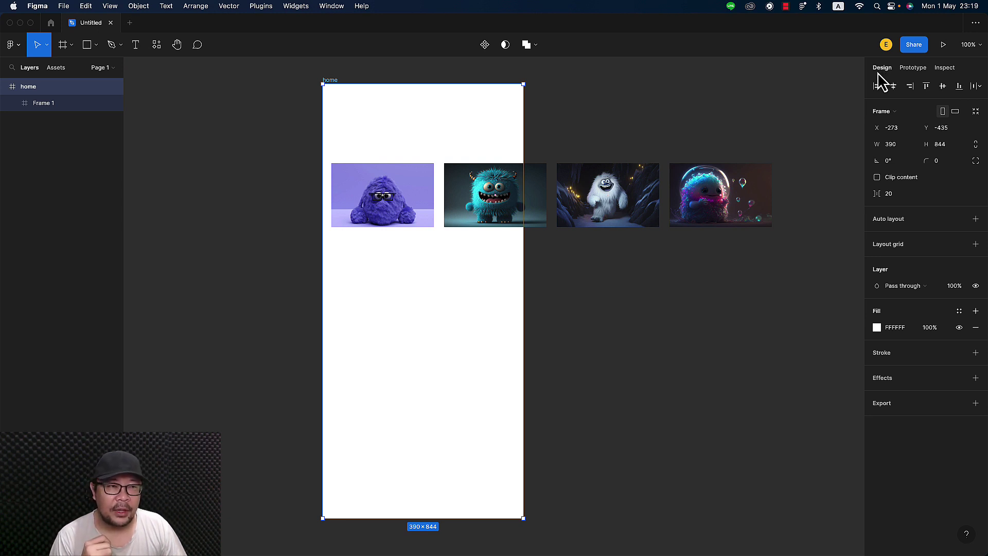
click(913, 68)
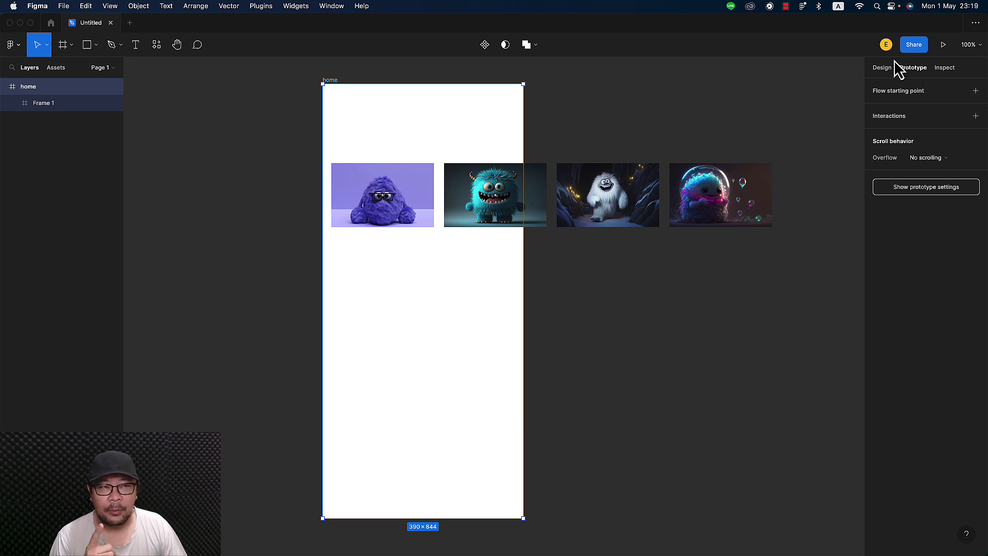
click(882, 70)
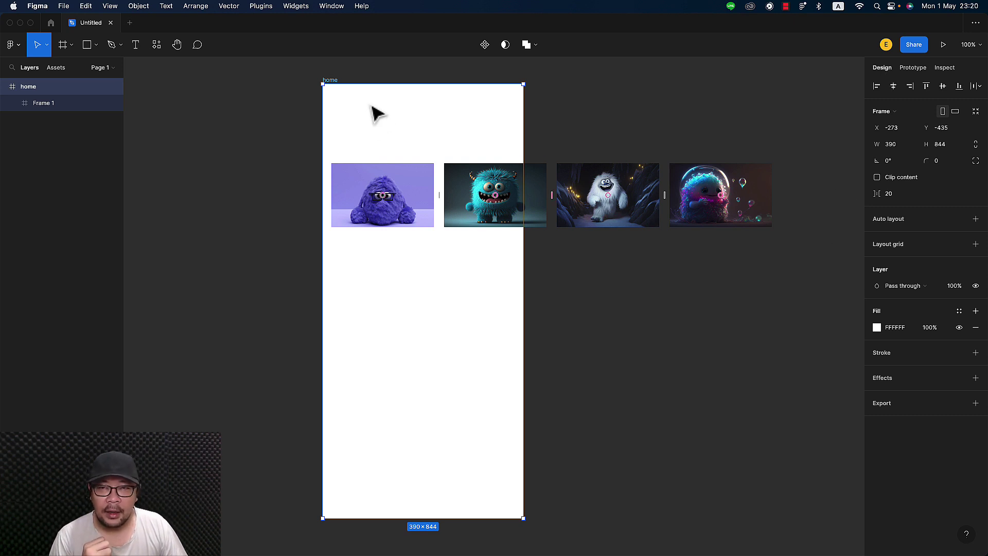
click(650, 113)
click(331, 82)
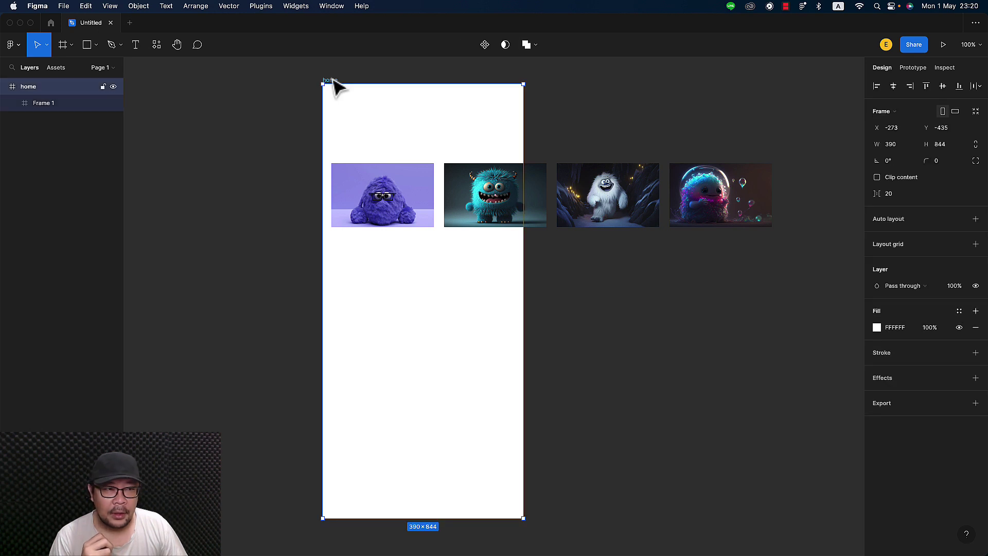
click(877, 177)
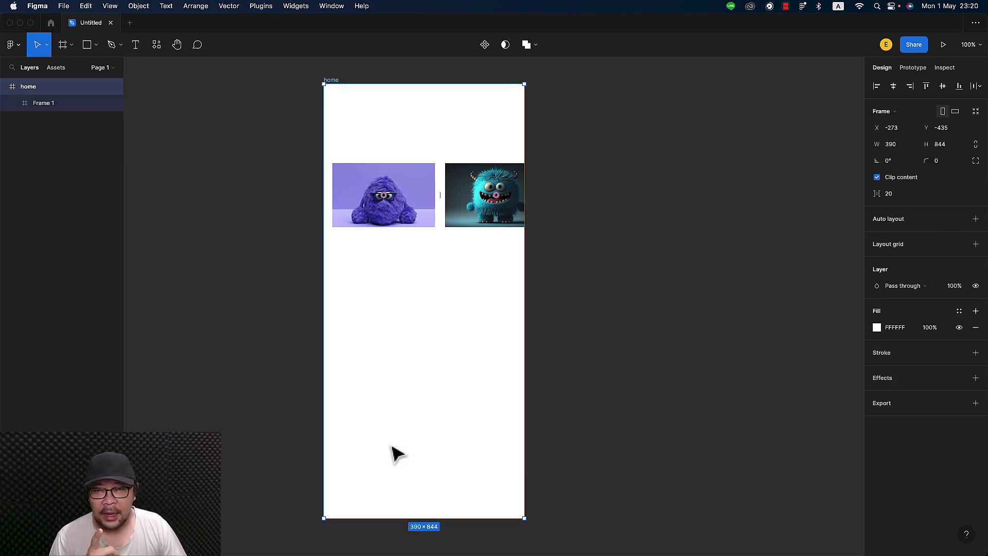
click(672, 351)
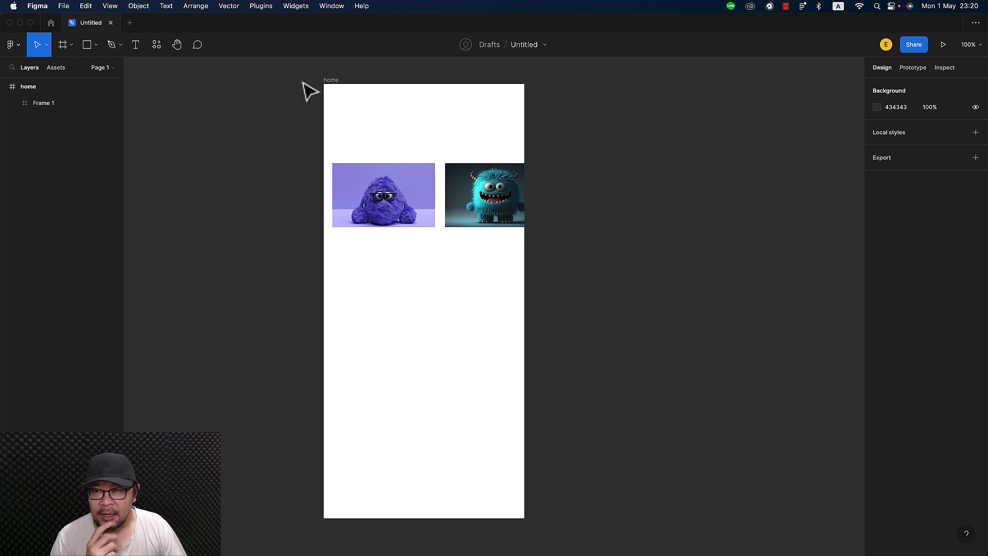
click(332, 80)
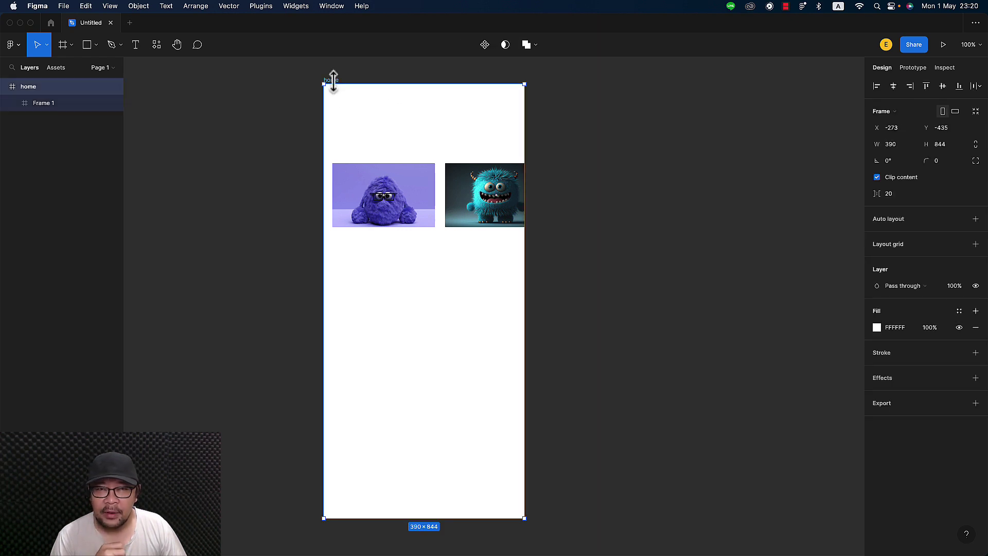
Step: Preview the home prototype and swipe the monster carousel back and forth
click(943, 44)
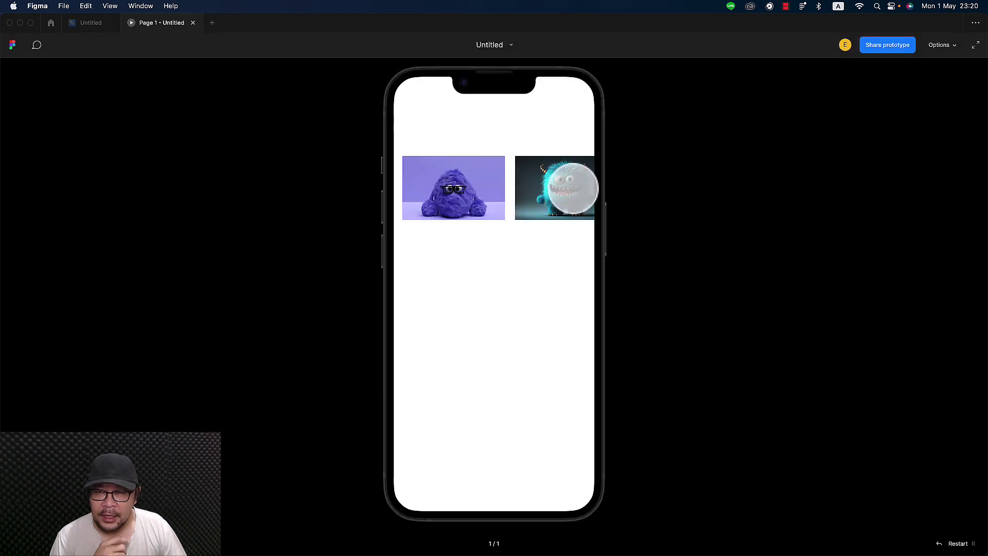
drag(563, 196, 483, 194)
mouse_move(589, 191)
mouse_down()
mouse_move(490, 184)
mouse_move(602, 181)
mouse_move(475, 183)
mouse_up()
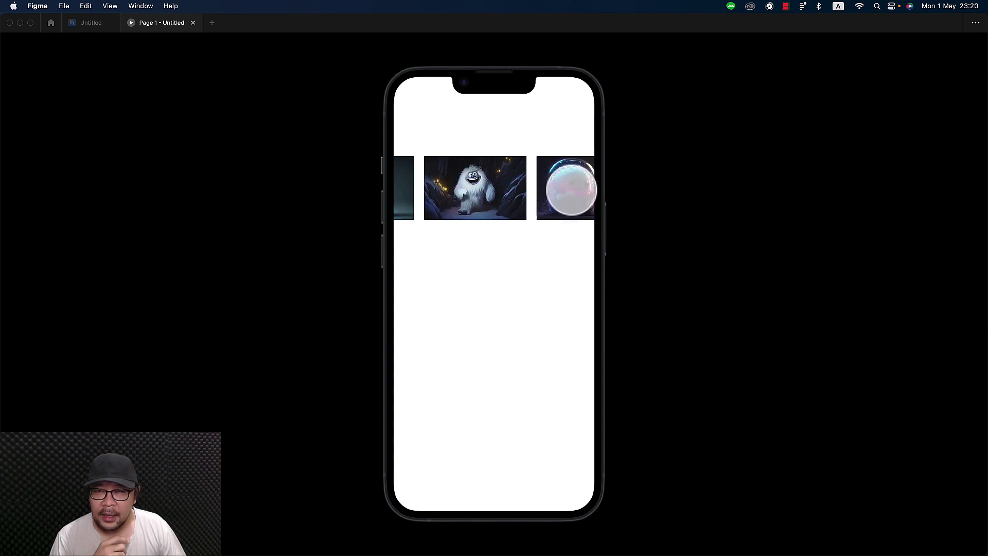
mouse_move(571, 189)
mouse_down()
mouse_move(507, 192)
mouse_move(578, 190)
mouse_move(485, 187)
mouse_move(463, 176)
mouse_move(434, 185)
mouse_up()
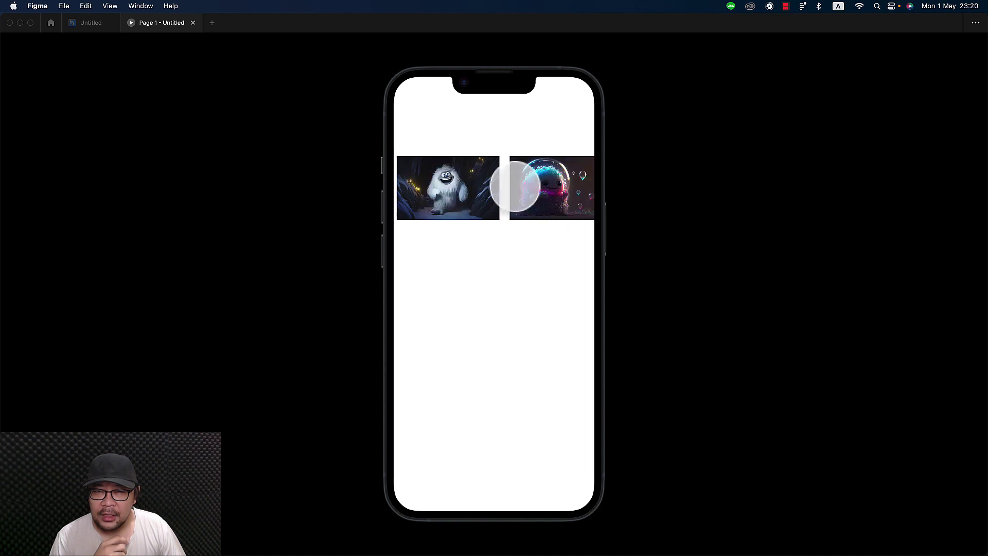
mouse_move(515, 186)
mouse_down()
mouse_move(457, 186)
mouse_move(563, 190)
mouse_move(409, 186)
mouse_move(571, 199)
mouse_move(493, 191)
mouse_up()
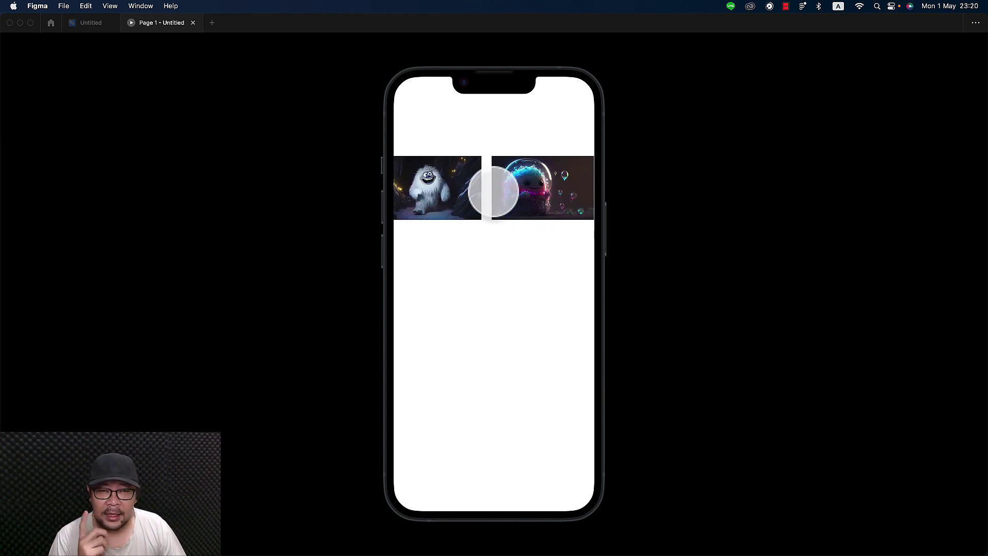
drag(543, 193, 563, 199)
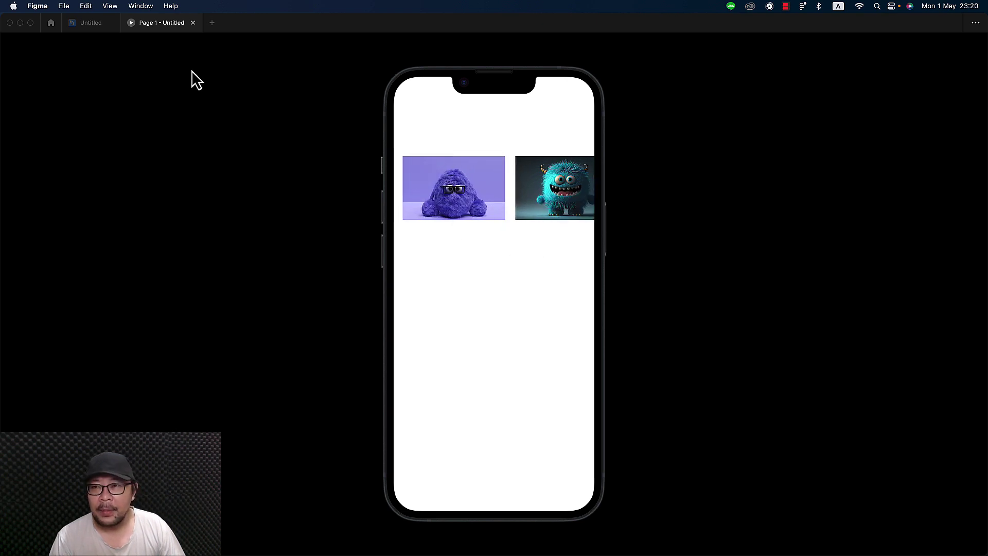
Step: Close the prototype preview and duplicate the home frame
click(193, 22)
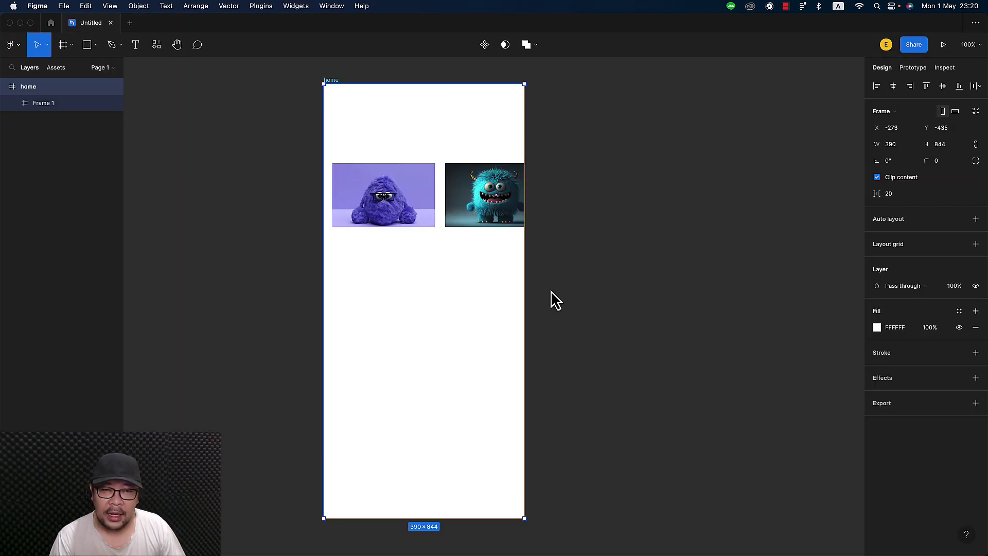
click(603, 275)
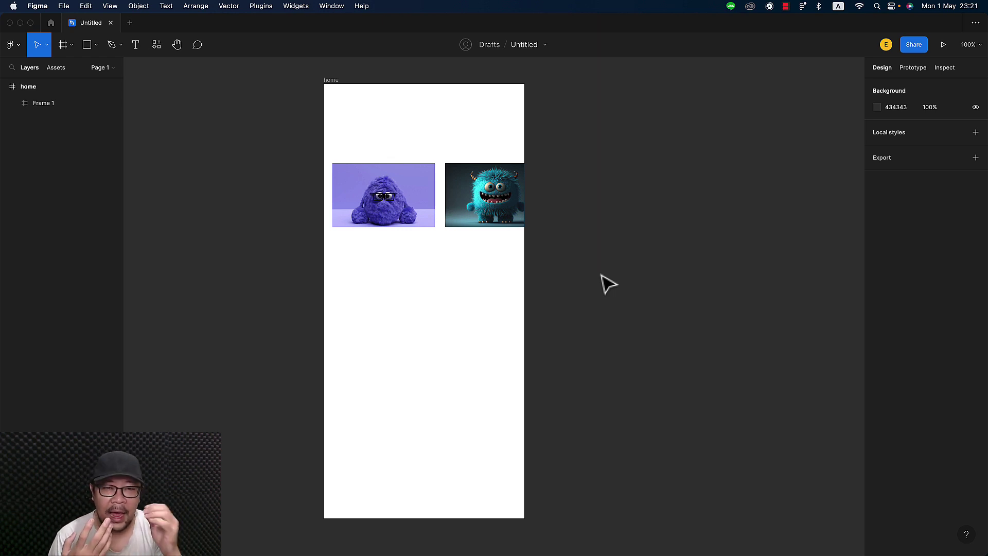
mouse_move(46, 103)
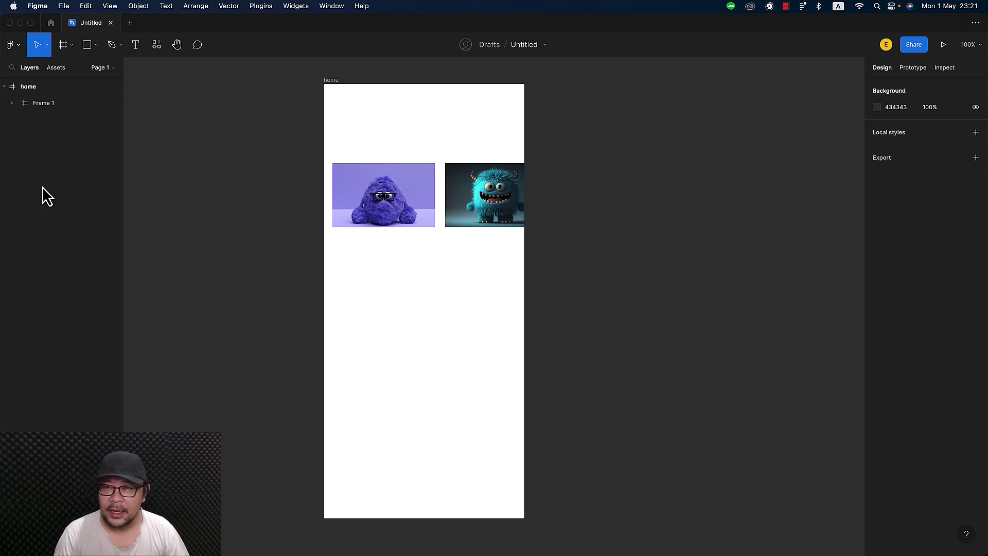
click(332, 83)
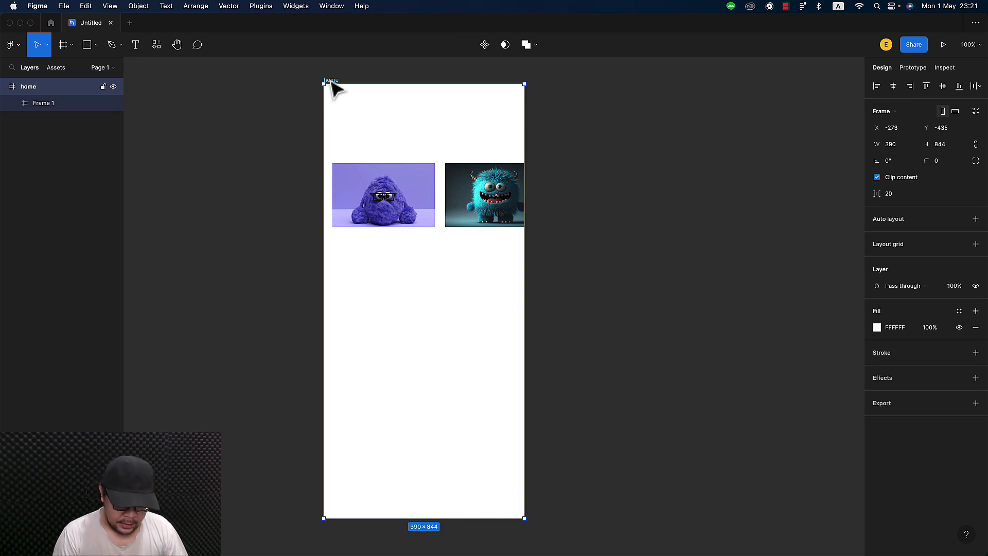
key(super+d)
Step: Move the home frame copy to X 1120, beside the original
scroll(451, 147, right, 5)
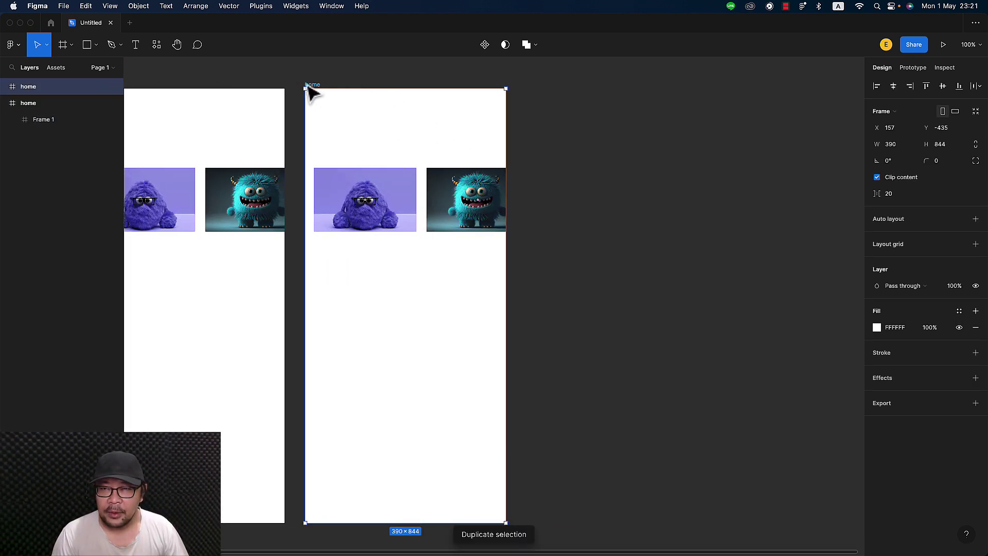
drag(319, 91, 573, 92)
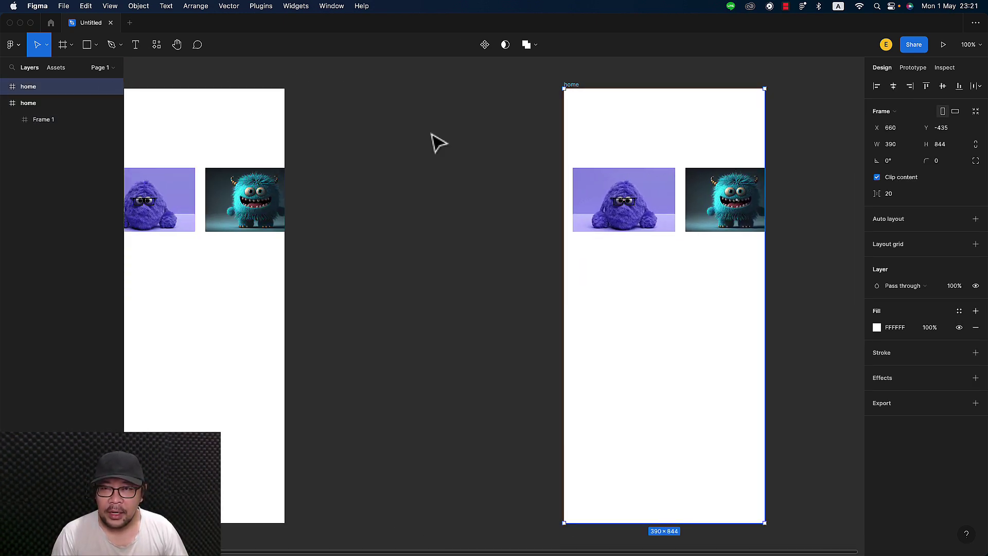
scroll(400, 144, right, 6)
scroll(399, 144, left, 5)
scroll(400, 144, right, 4)
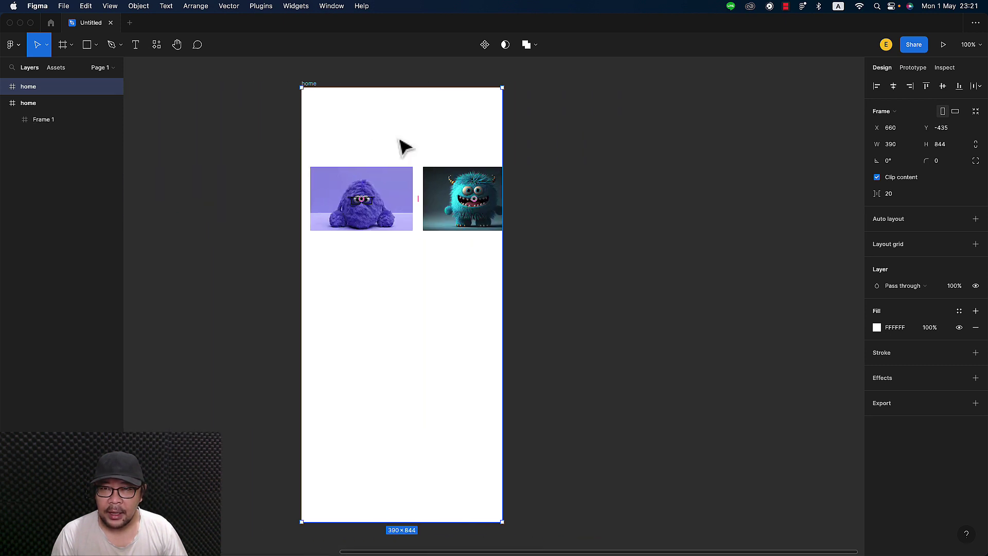
drag(314, 93, 549, 93)
scroll(470, 132, right, 3)
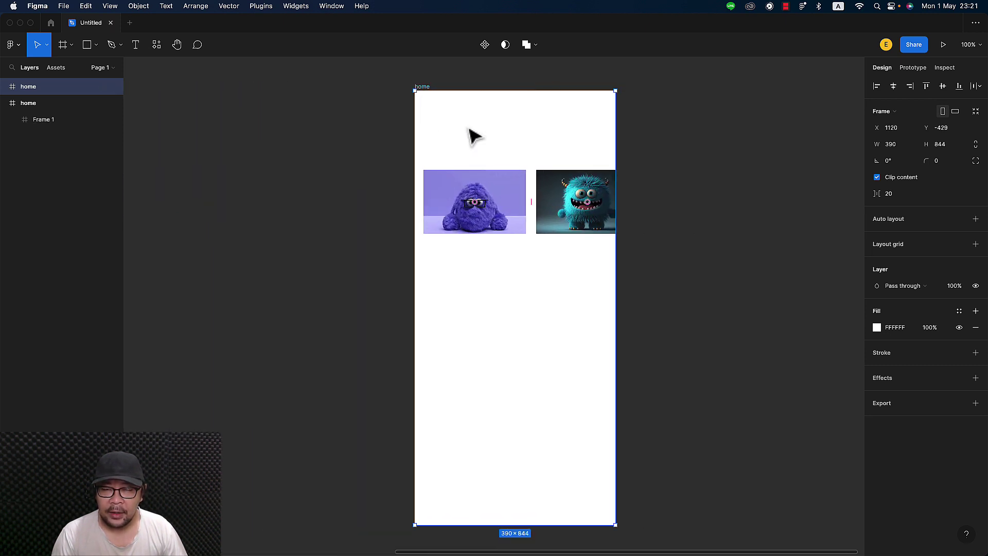
scroll(515, 150, right, 2)
click(635, 184)
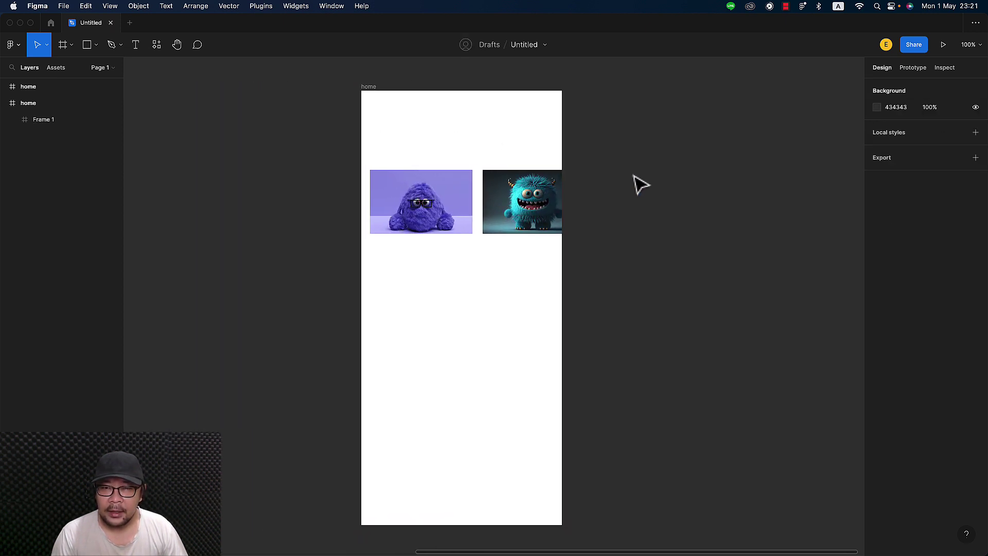
Step: Draw a 13×13 grey circle just below the purple monster image
click(96, 46)
click(77, 106)
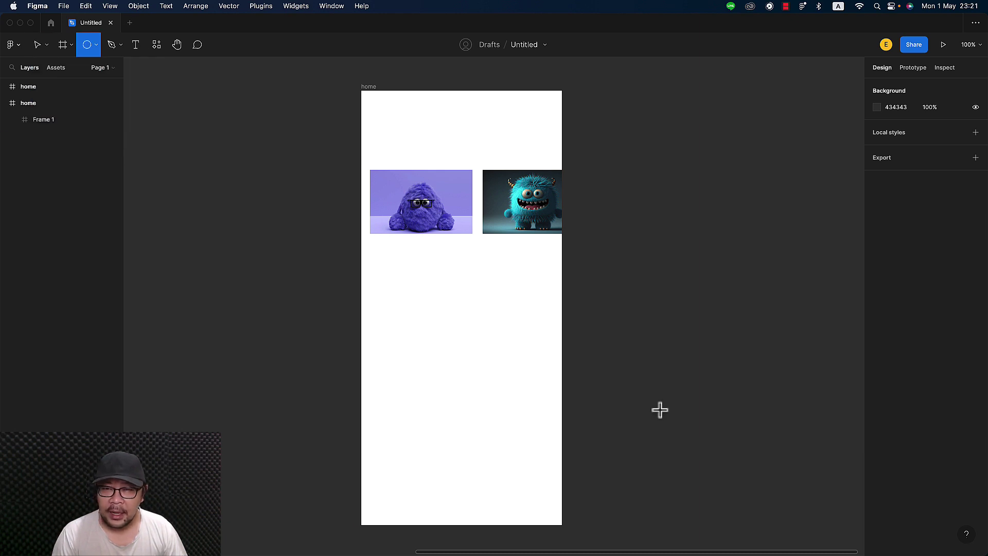
drag(448, 248, 453, 254)
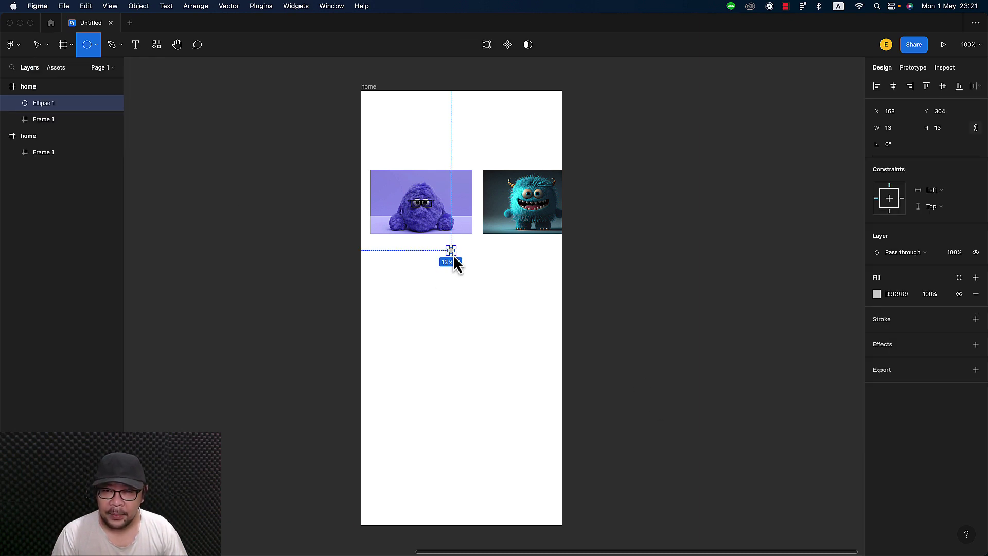
click(500, 282)
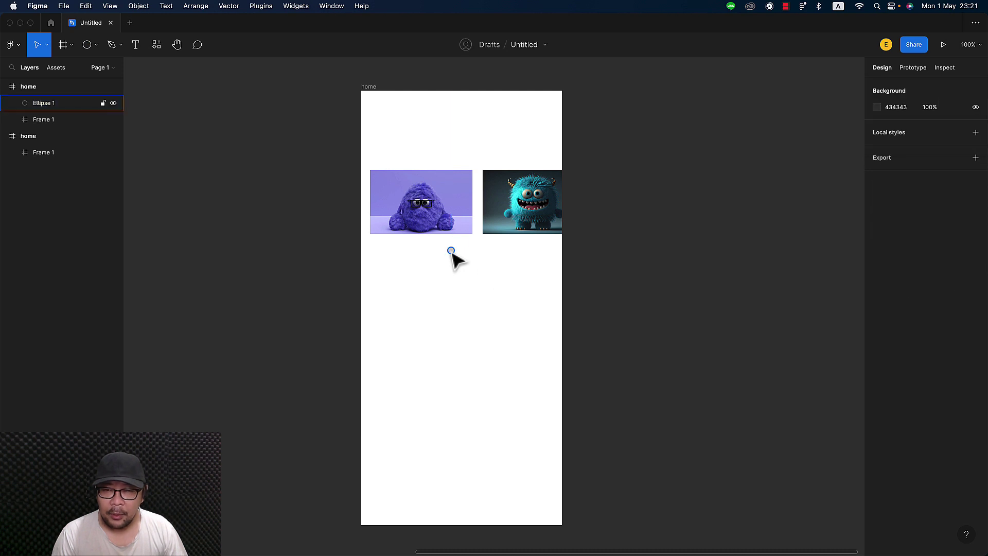
click(451, 251)
drag(453, 252, 453, 251)
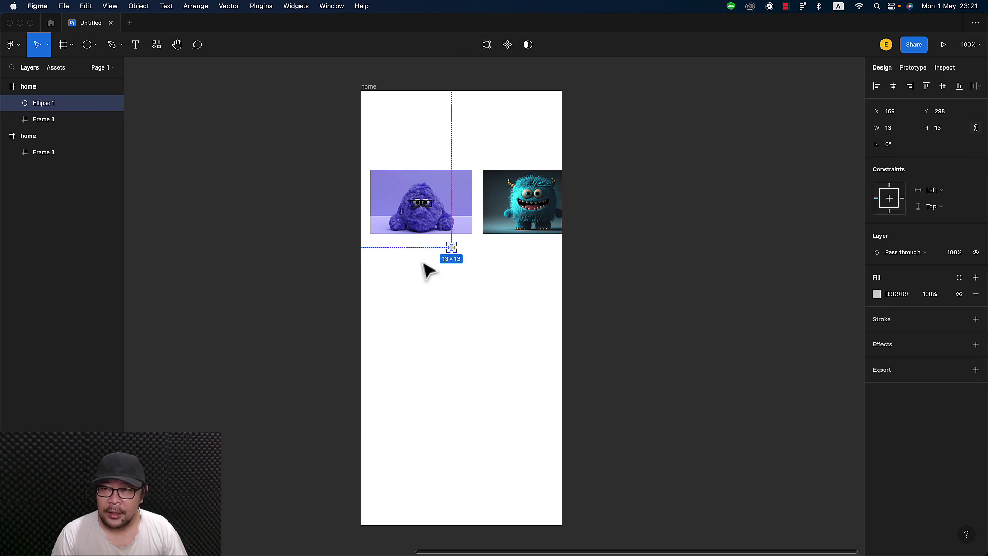
Step: Duplicate the circle and place the copy just right of the first
scroll(422, 270, left, 5)
scroll(422, 271, right, 5)
scroll(424, 268, right, 2)
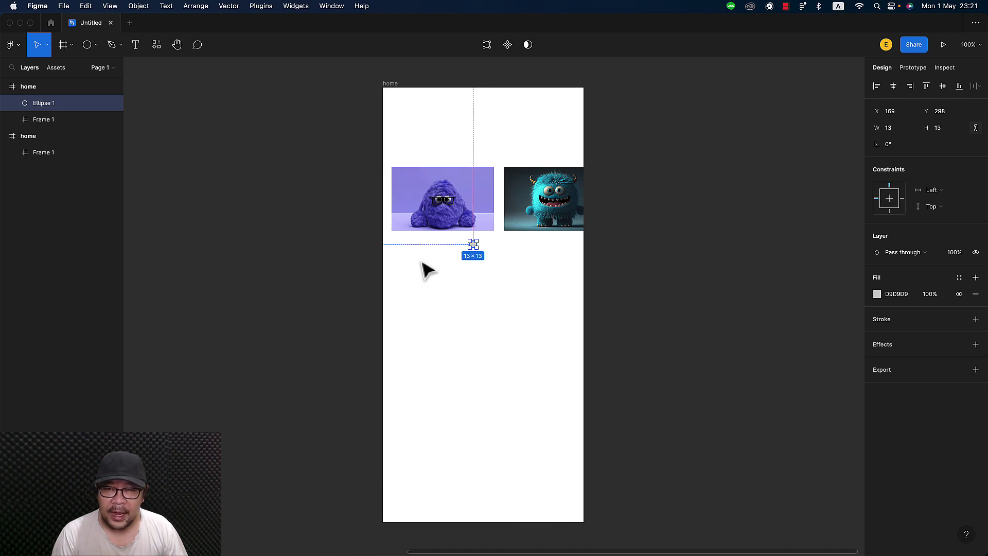
scroll(427, 269, right, 3)
click(460, 306)
click(461, 244)
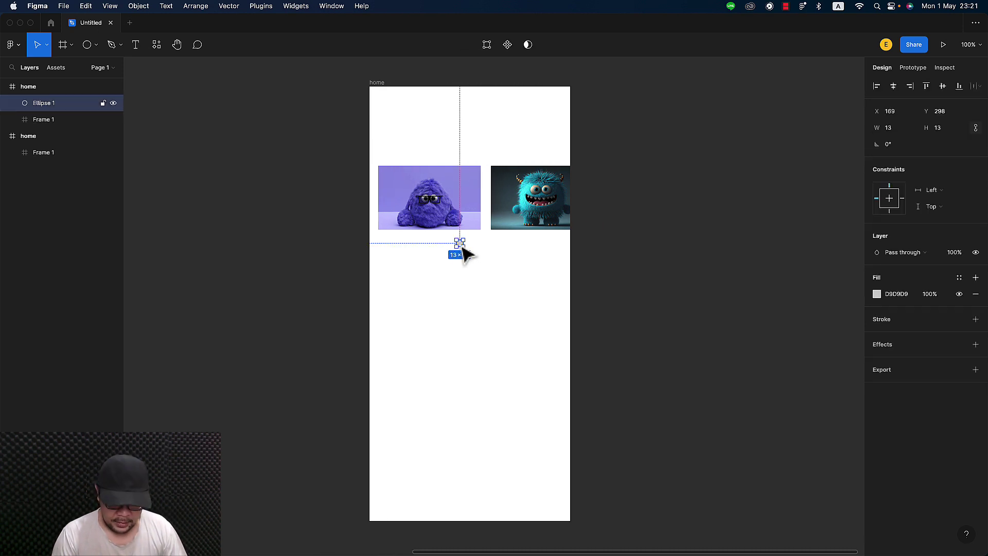
key(super+d)
drag(463, 247, 473, 247)
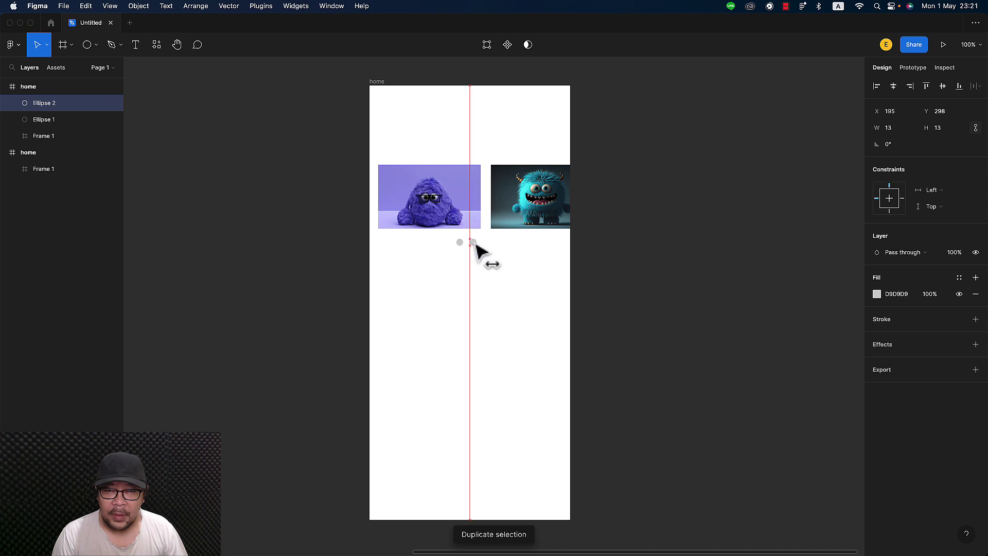
click(484, 286)
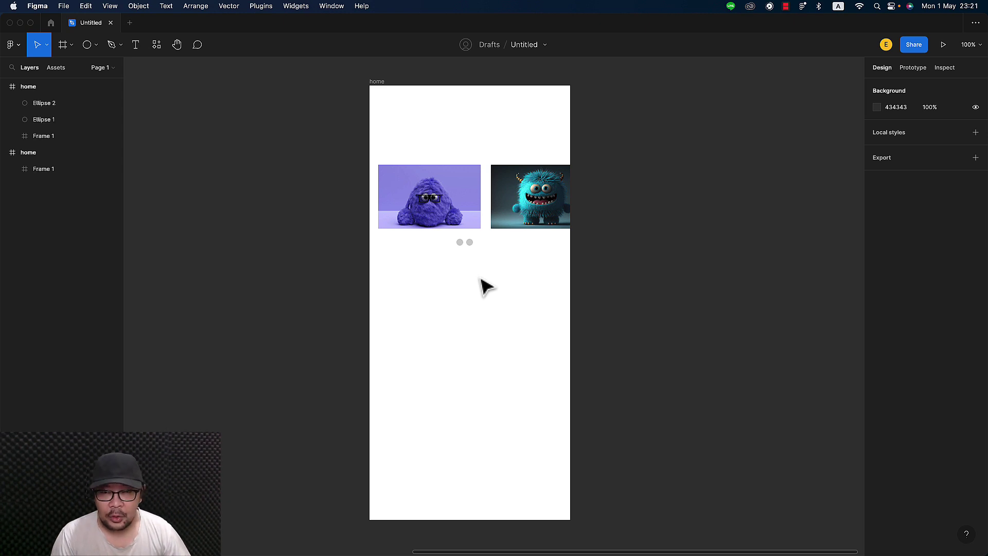
Step: Zoom in and duplicate the second circle into third and fourth dots, 6px apart
click(469, 243)
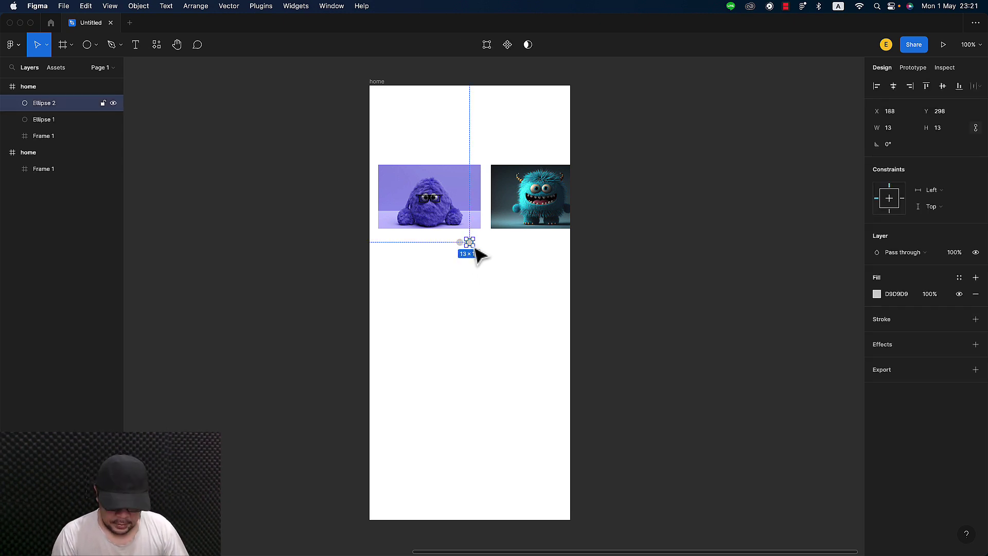
double_click(465, 247)
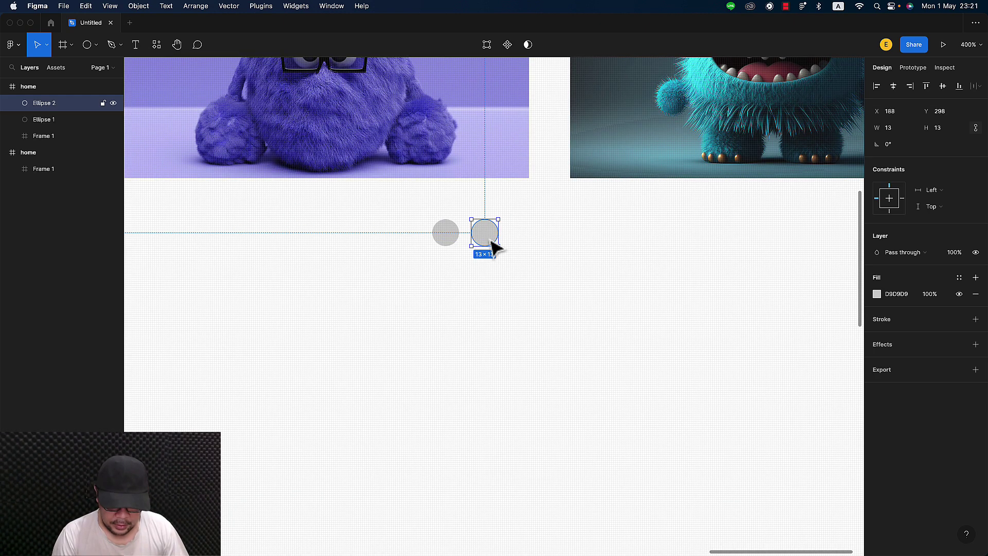
key(super+d)
drag(492, 240, 526, 239)
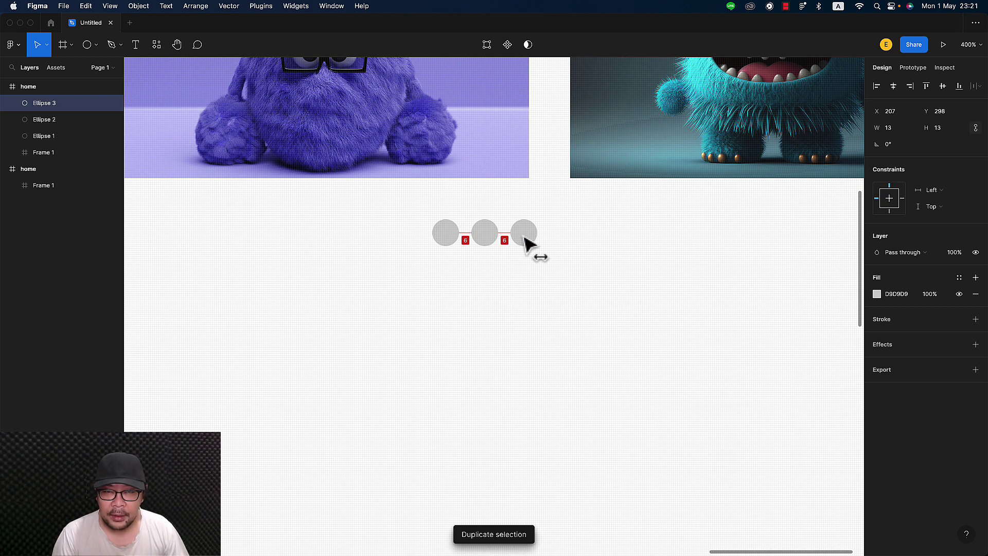
key(super+d)
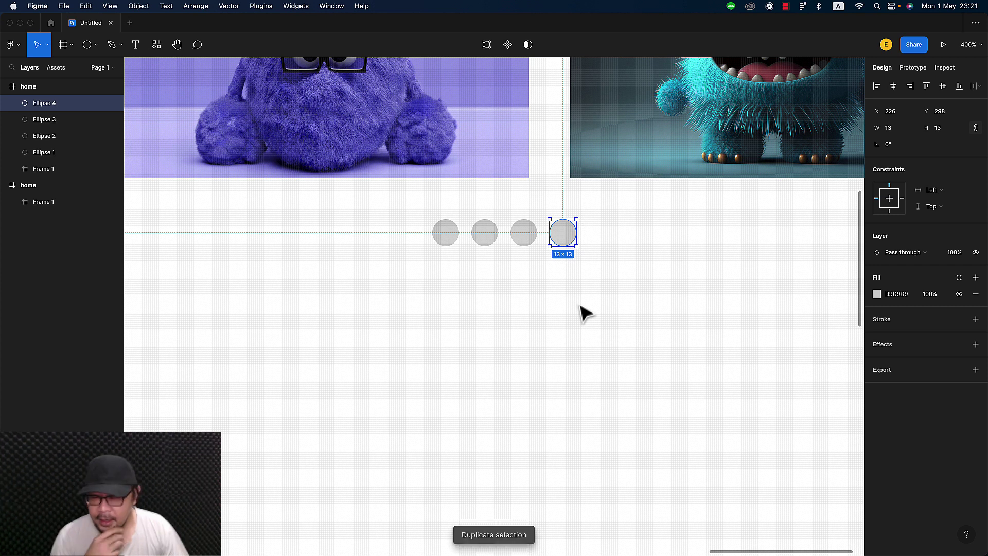
click(598, 306)
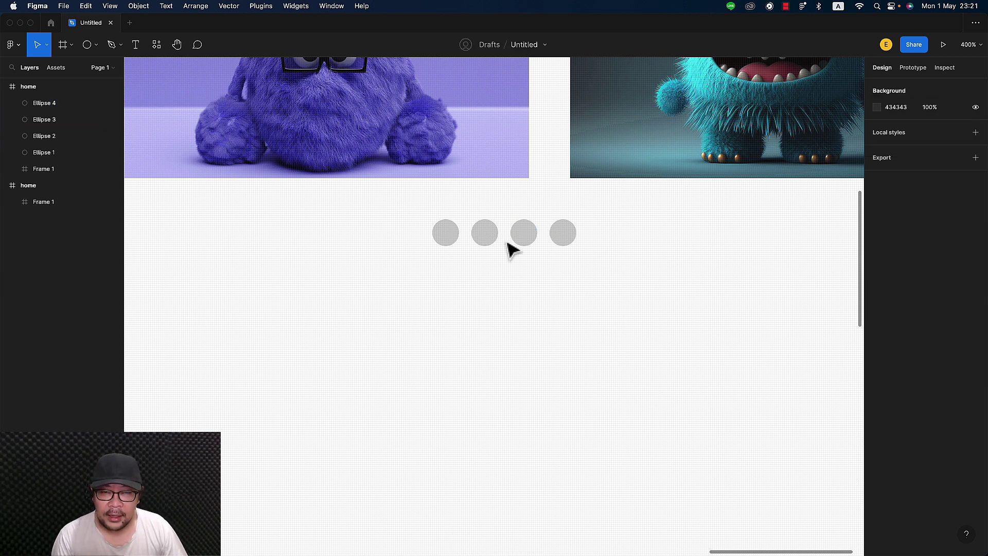
Step: Add more evenly spaced dots, then delete the five extras beyond the fourth
click(566, 242)
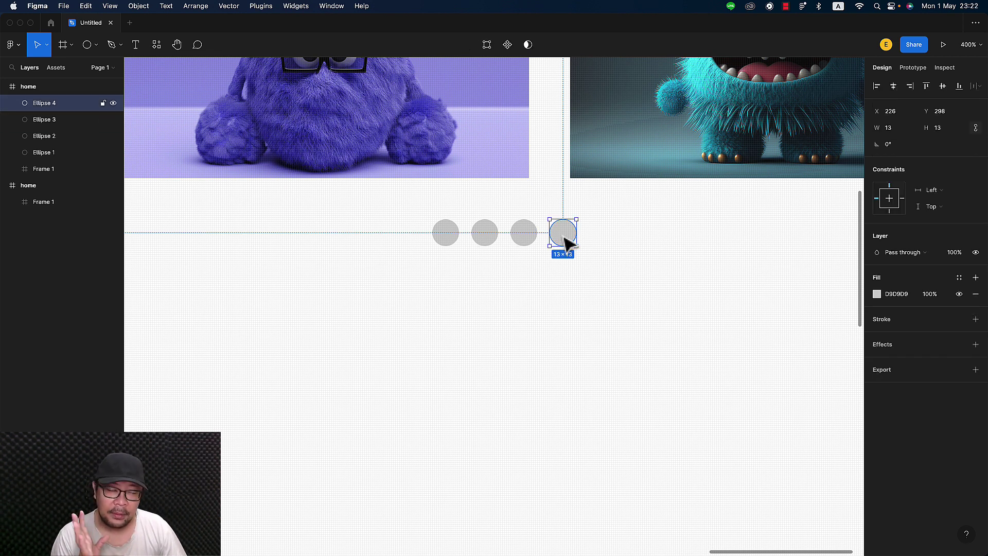
key(ctrl+d)
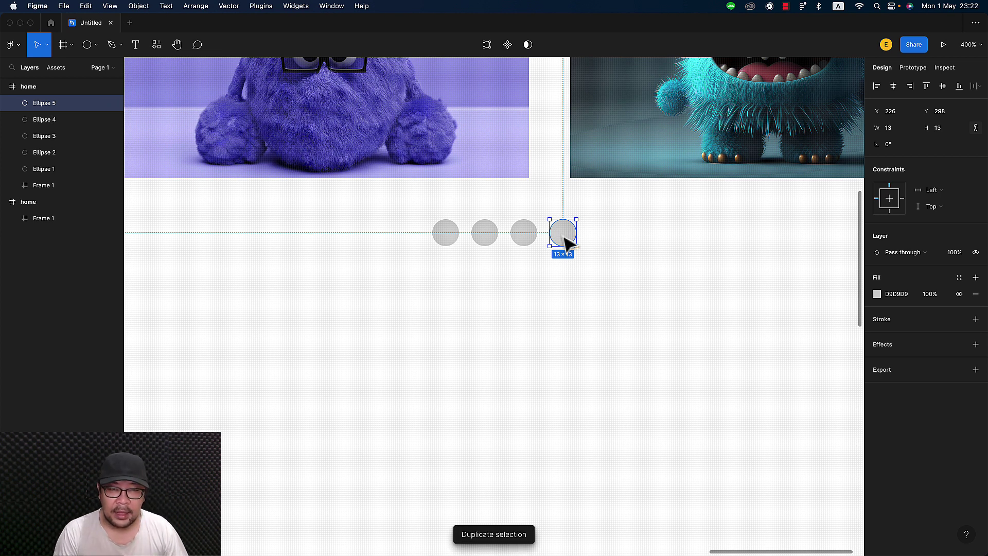
drag(566, 242, 606, 239)
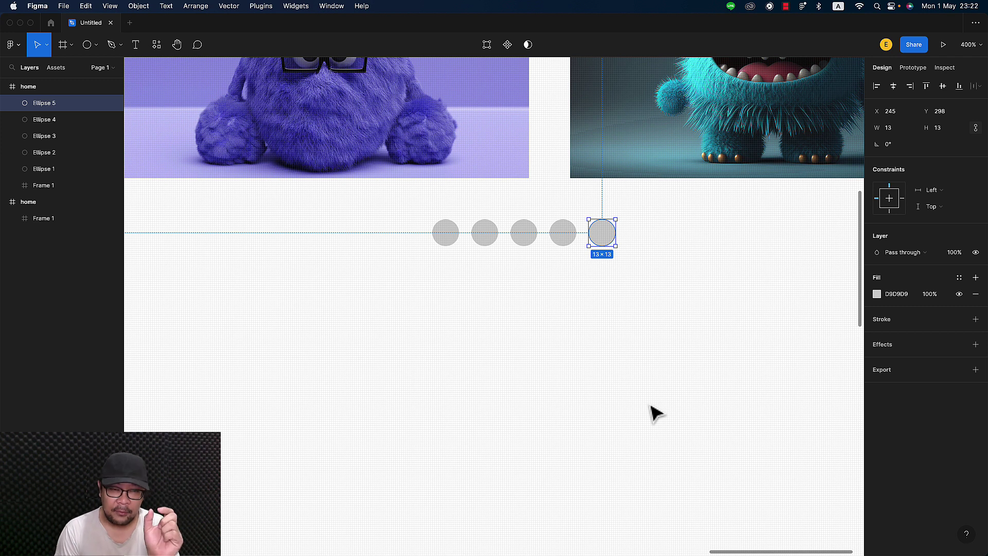
key(ctrl+d)
key(ctrl+d)
key(ctrl+d)
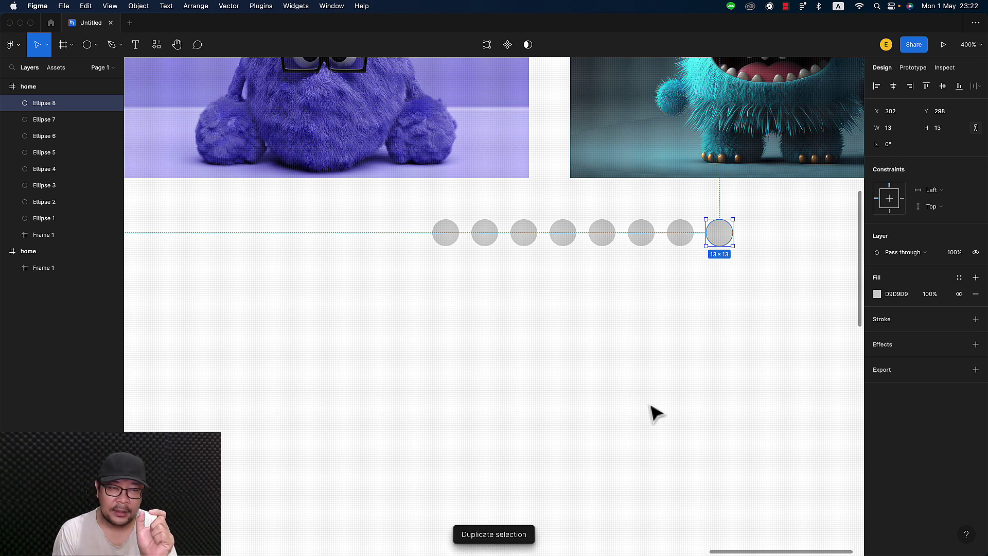
key(ctrl+d)
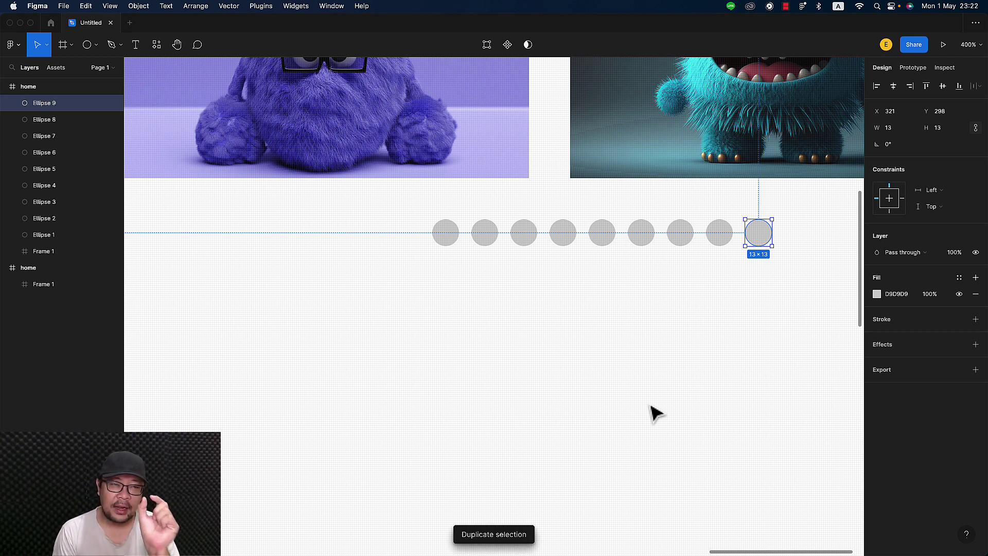
click(798, 309)
mouse_move(795, 294)
mouse_down()
mouse_move(556, 220)
mouse_move(588, 219)
mouse_up()
key(Delete)
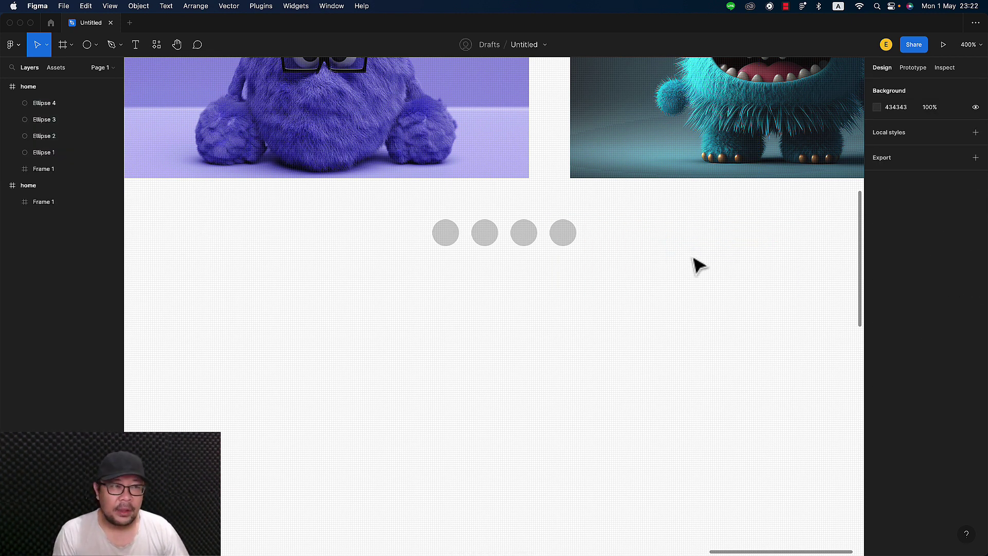
Step: At 100% zoom, move the four pagination dots to centre them beneath the images
click(972, 46)
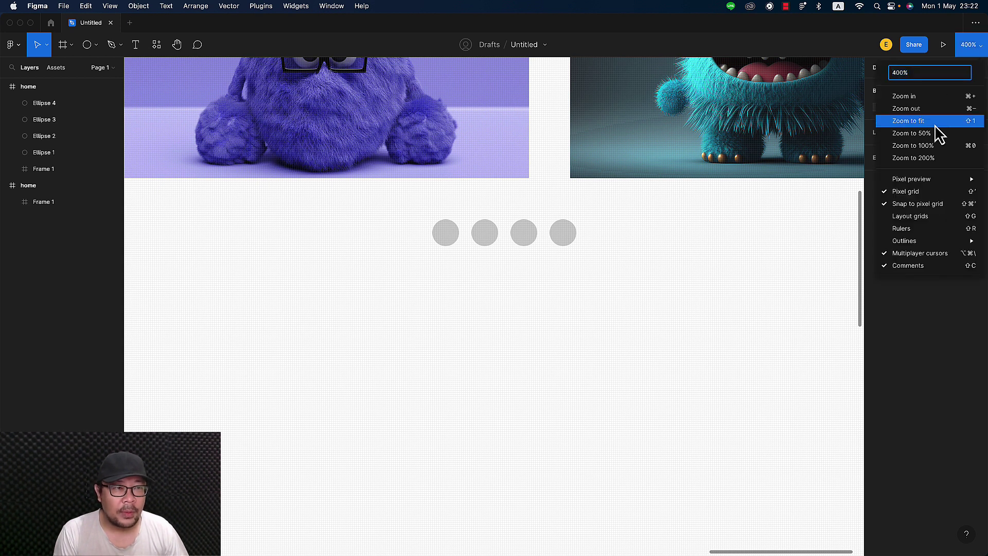
click(924, 147)
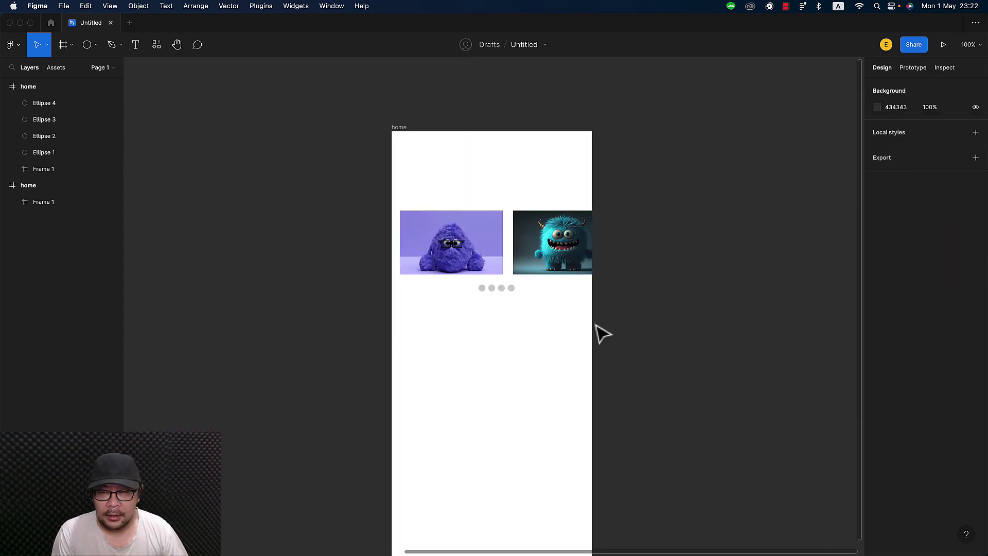
drag(533, 307, 454, 286)
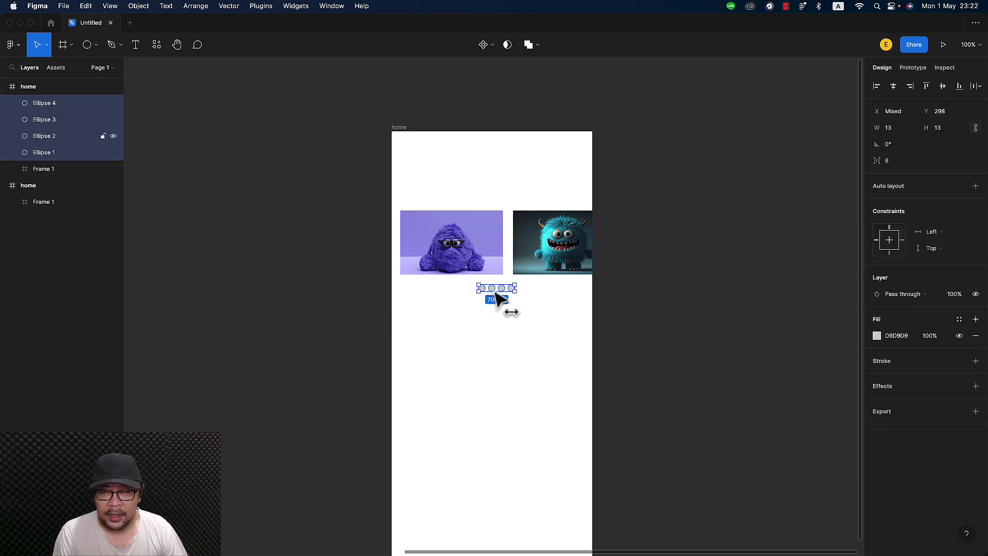
mouse_move(495, 299)
mouse_down()
mouse_move(489, 292)
mouse_move(491, 300)
mouse_up()
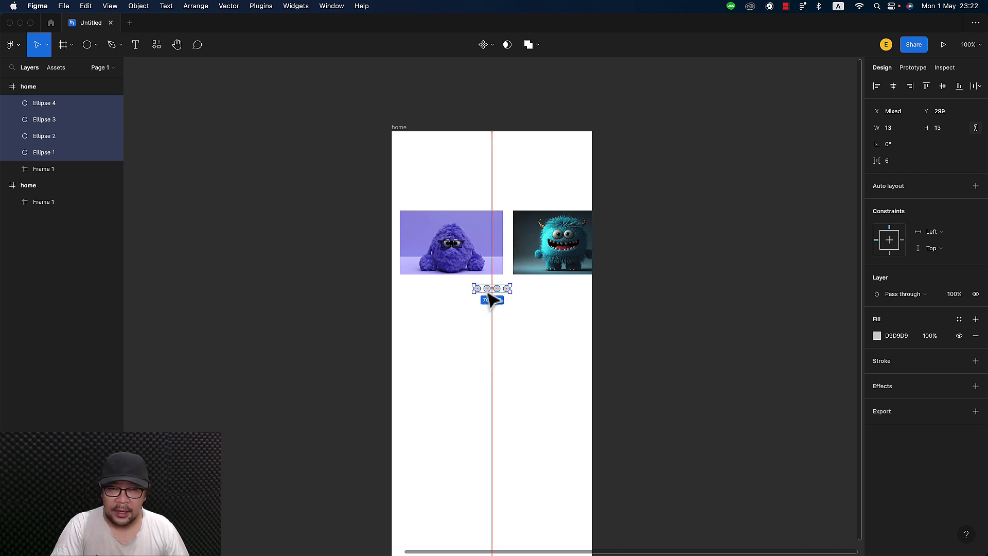
click(525, 342)
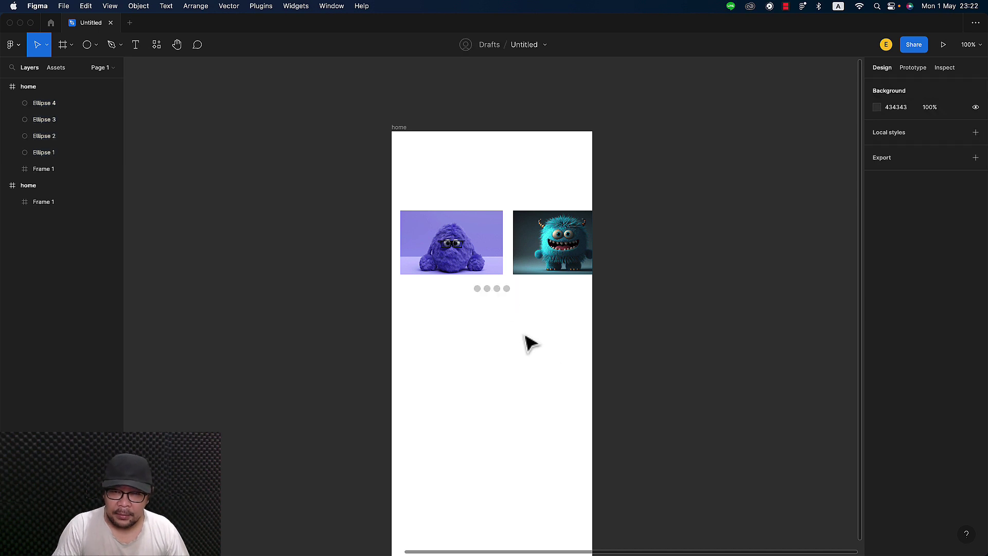
Step: Fill the first pagination dot with 111111 to mark it active
click(477, 289)
click(877, 294)
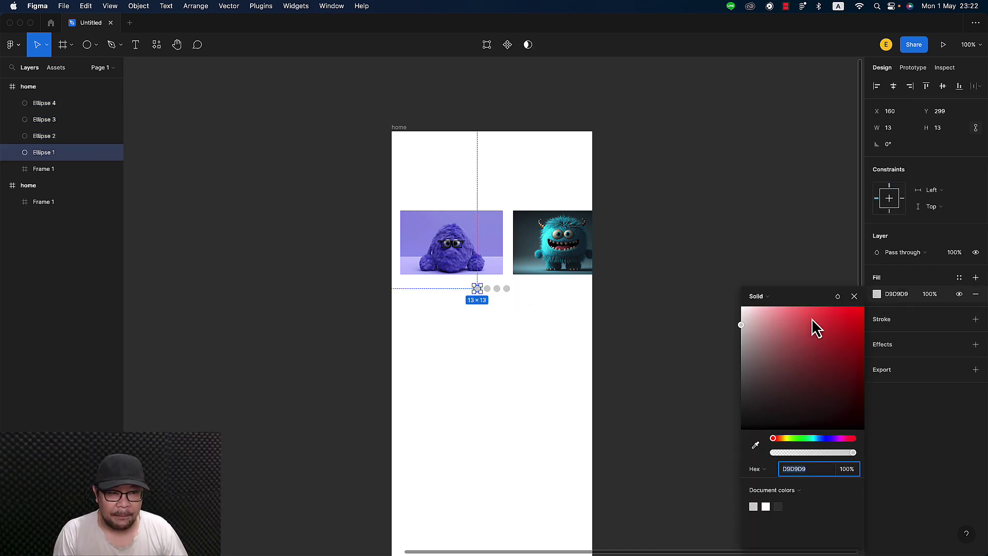
text(111111)
key(Return)
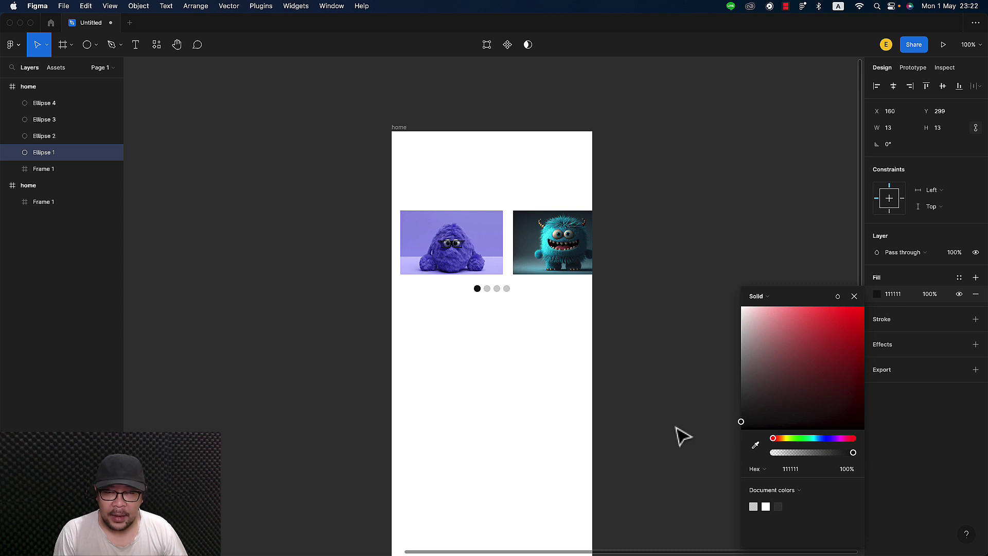
click(412, 226)
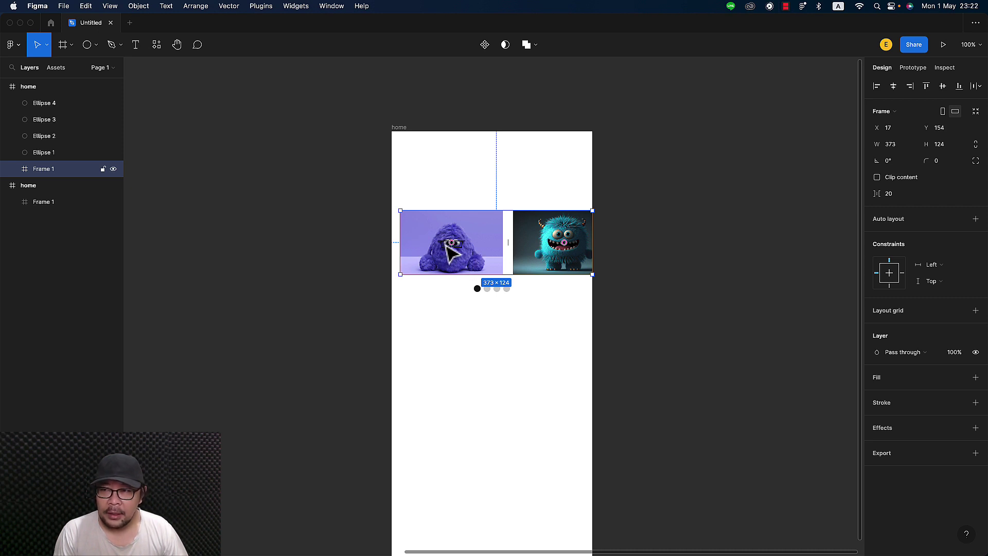
Step: Ungroup Frame 1 so the four monster images become separate layers in home
click(915, 68)
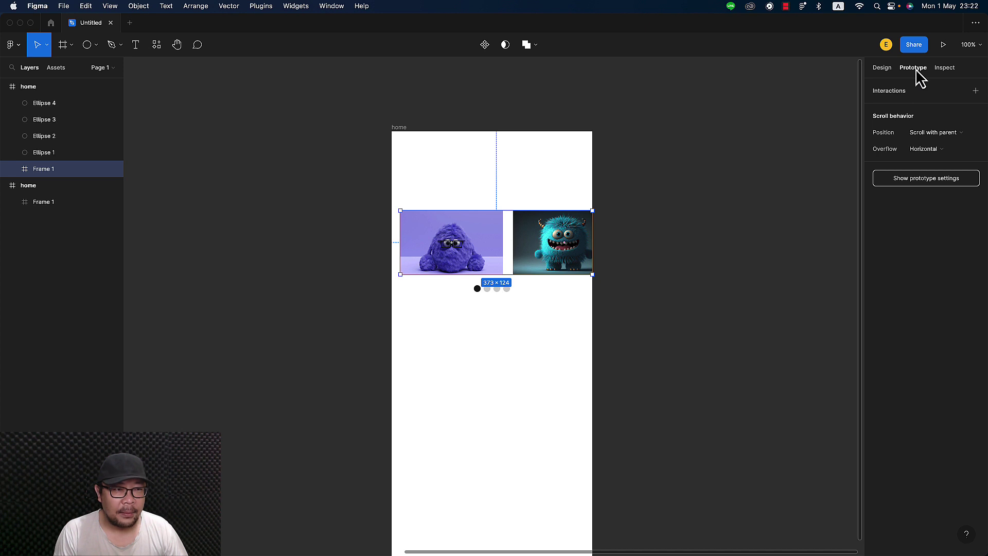
click(948, 133)
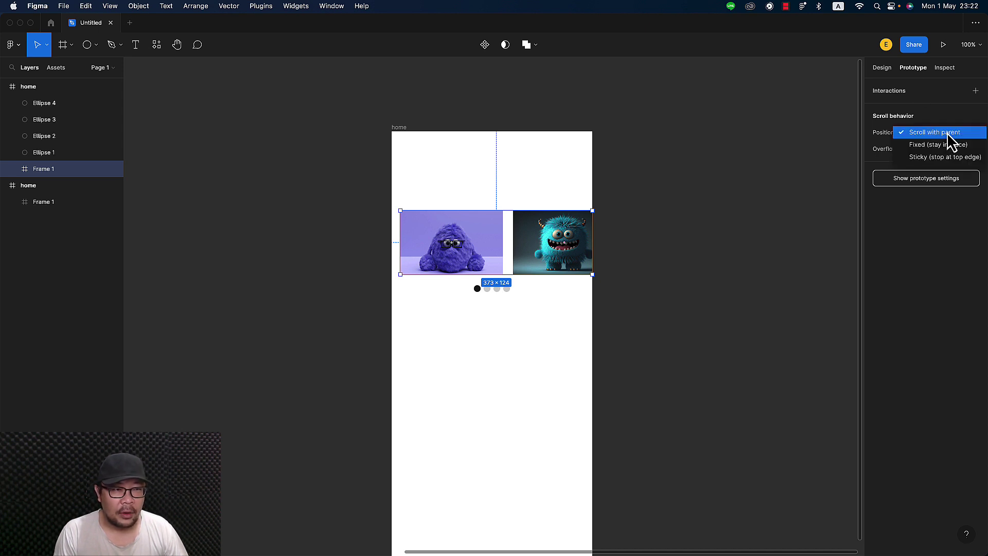
click(772, 165)
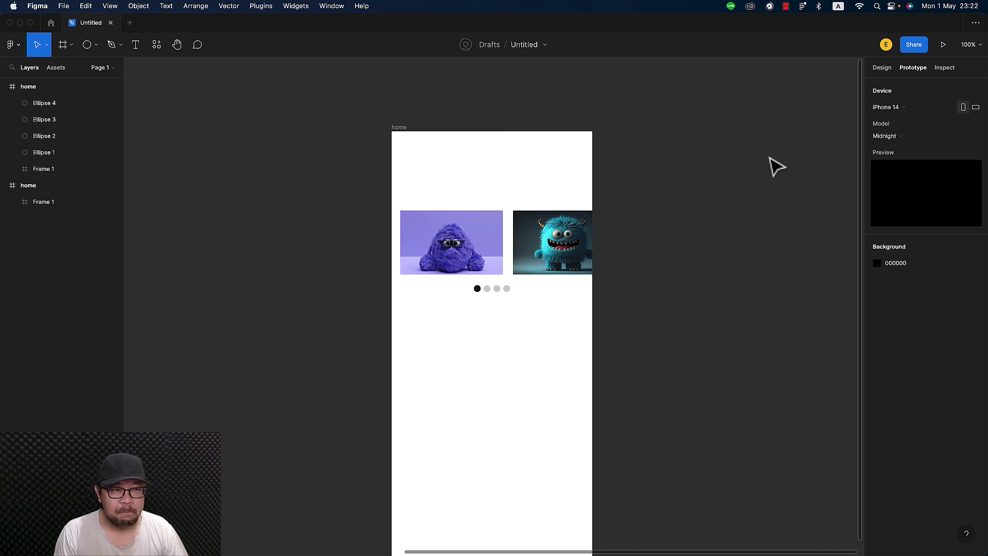
click(479, 250)
click(882, 67)
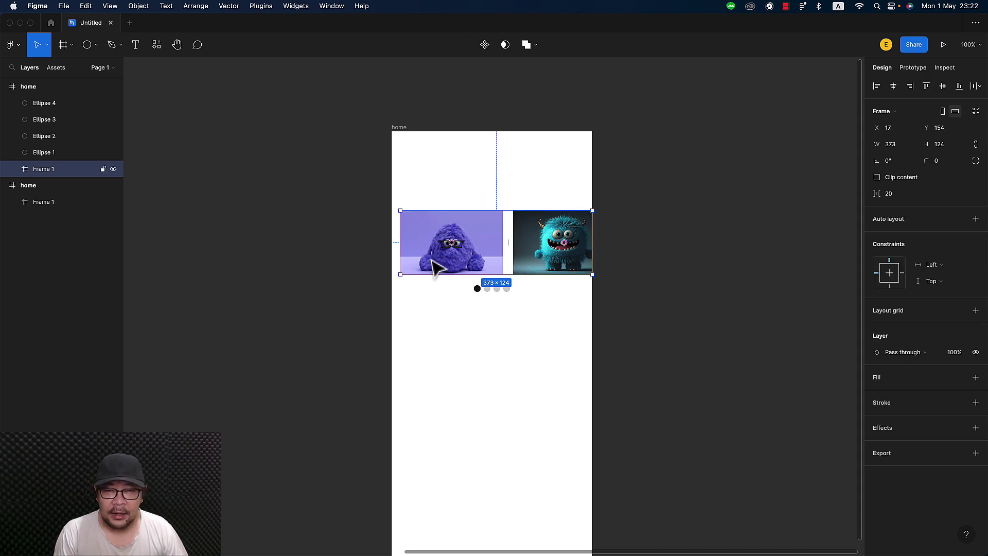
right_click(459, 227)
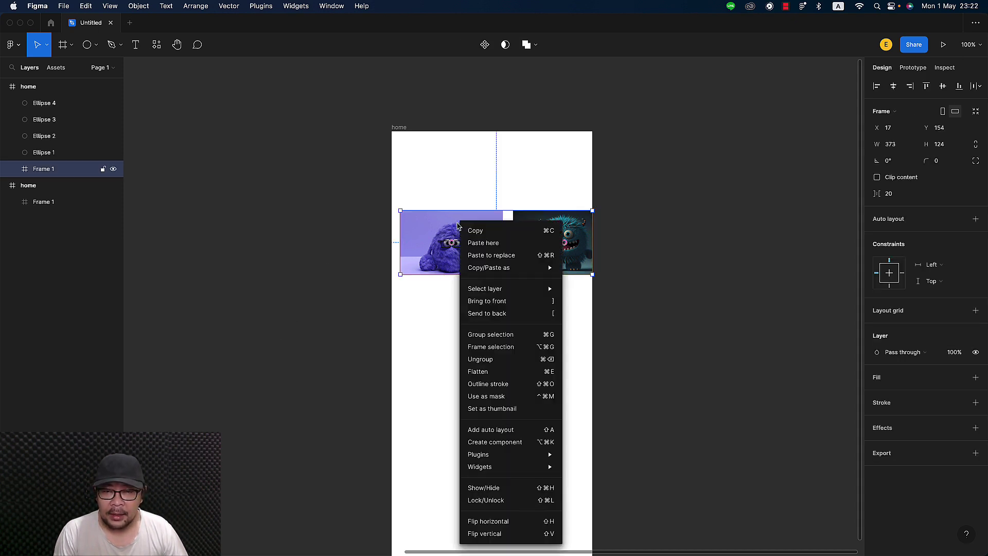
click(514, 359)
click(691, 394)
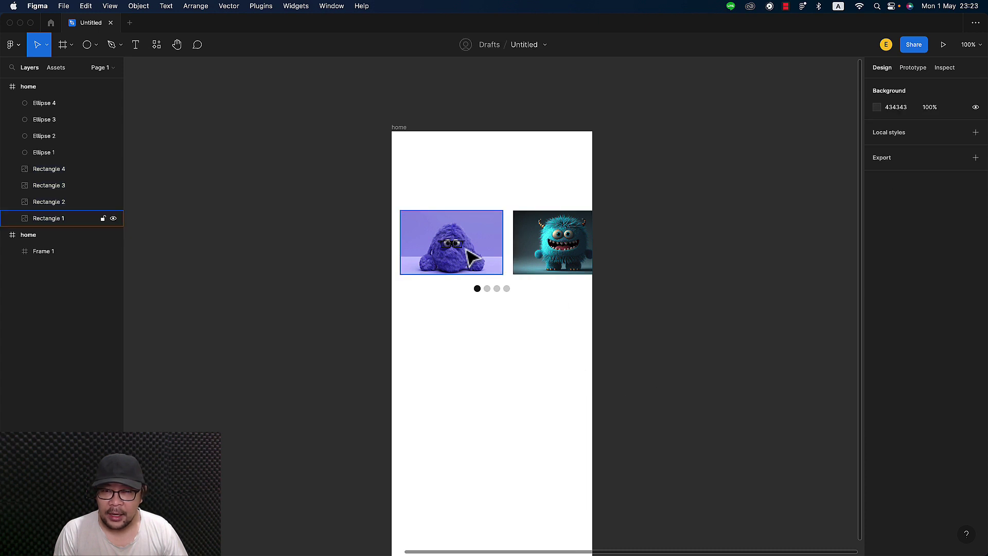
Step: Turn off Clip content on the home frame so all four images show
click(575, 255)
click(682, 252)
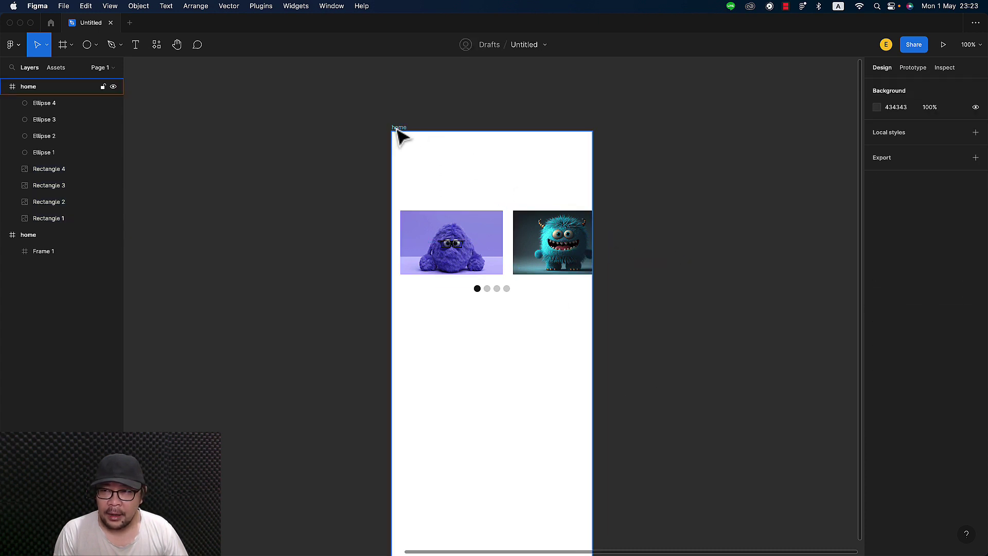
click(396, 130)
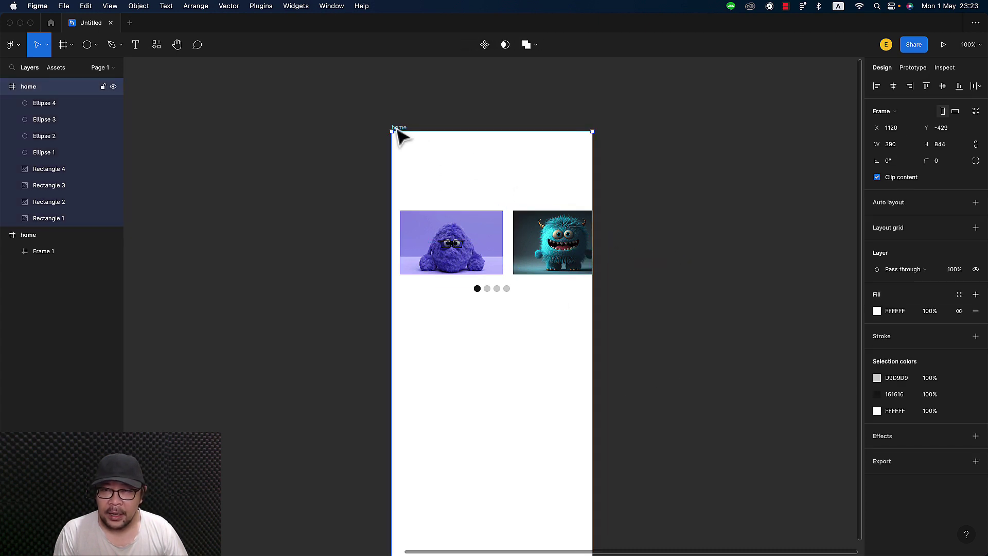
click(877, 177)
click(635, 412)
scroll(635, 412, right, 5)
scroll(638, 419, left, 3)
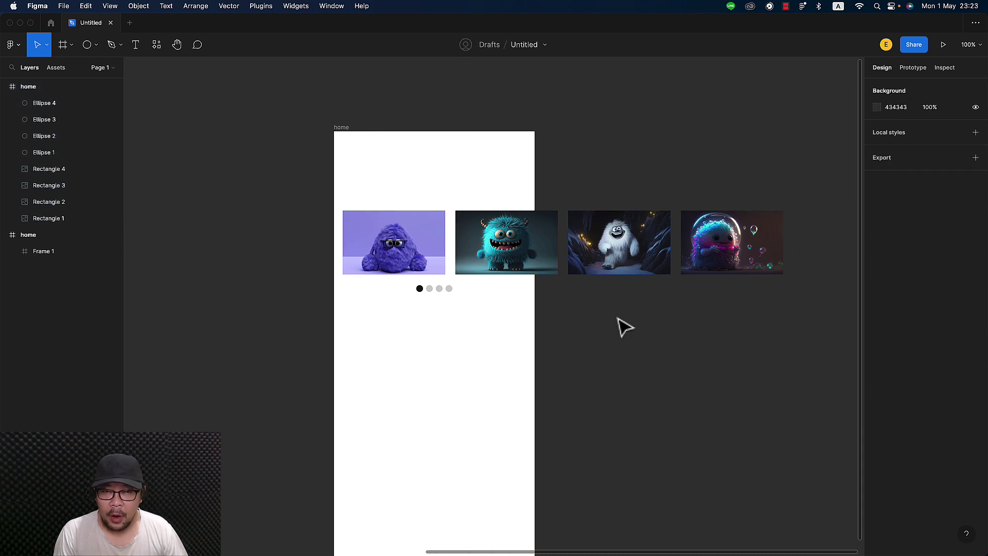
Step: Click through the purple, blue, white and bubble monster images to check each one
click(408, 260)
click(512, 260)
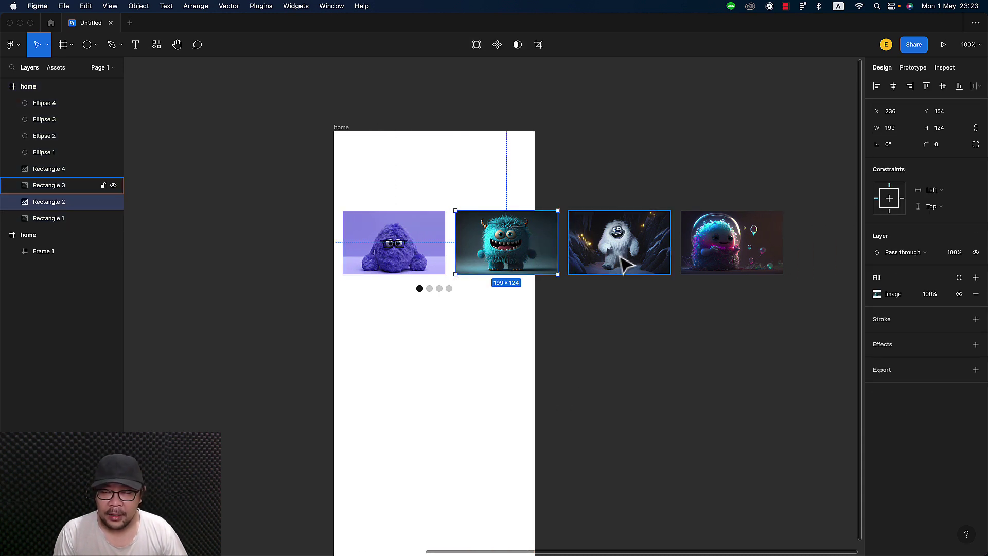
click(618, 255)
click(717, 261)
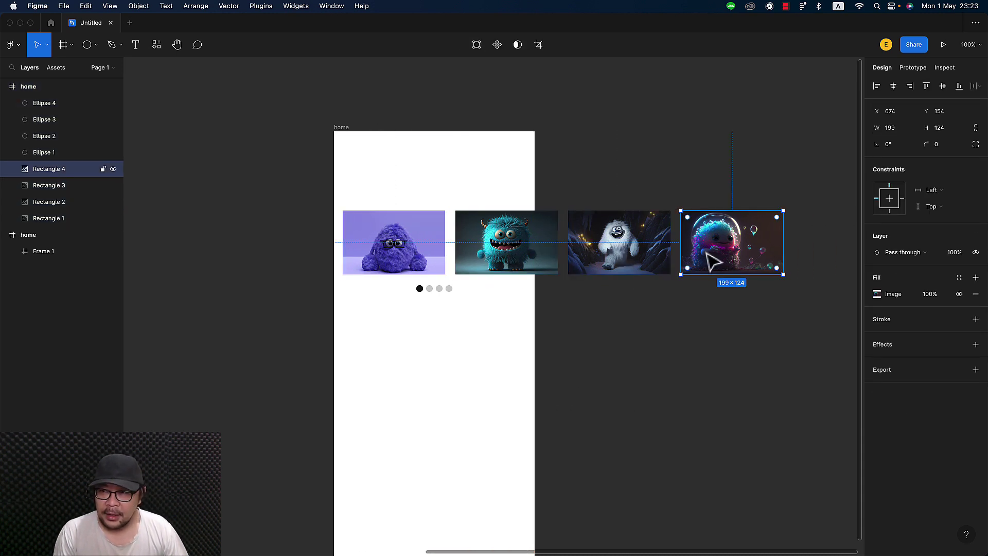
click(430, 263)
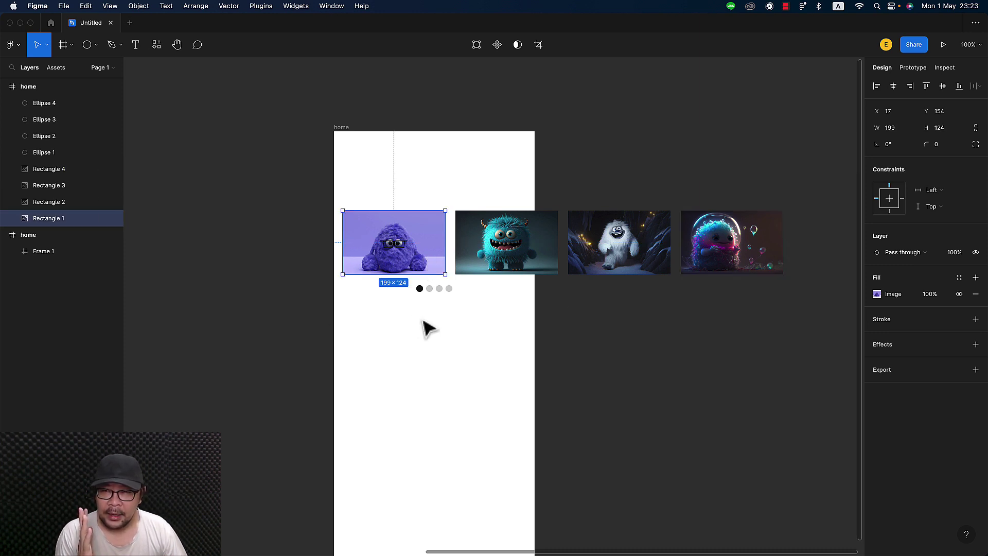
click(435, 309)
click(433, 256)
click(512, 260)
click(618, 255)
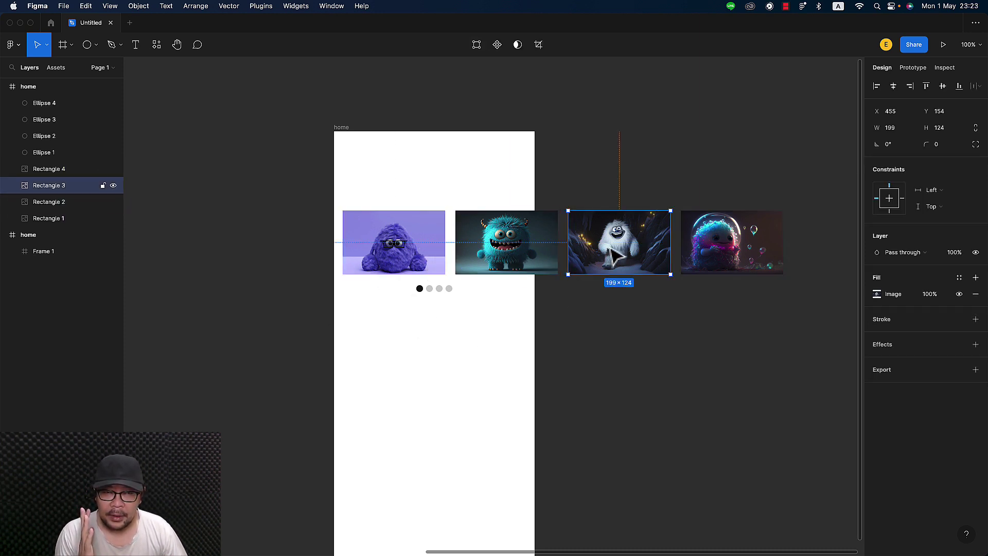
click(702, 250)
Step: Rename the home frame to 'page 1'
click(343, 133)
double_click(341, 128)
text(page 1)
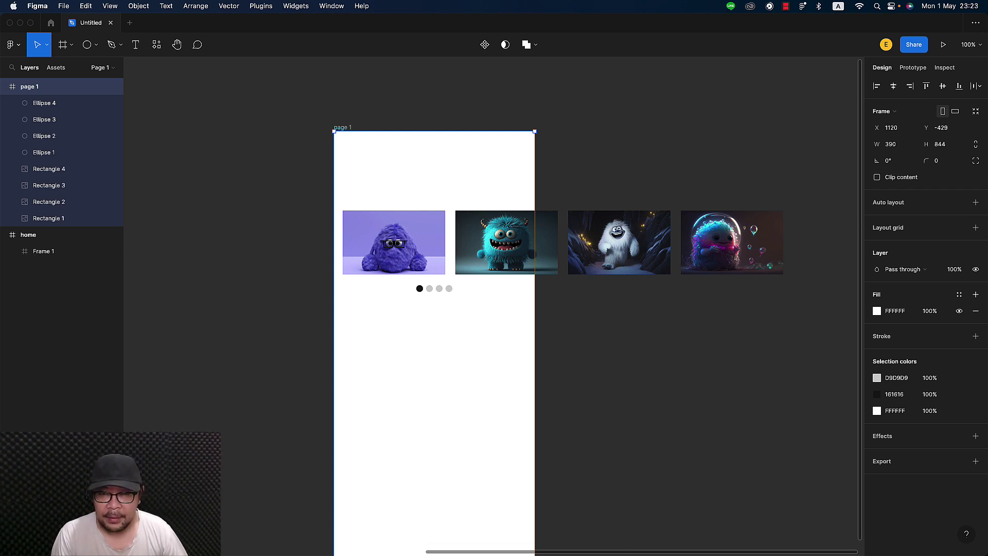
click(662, 409)
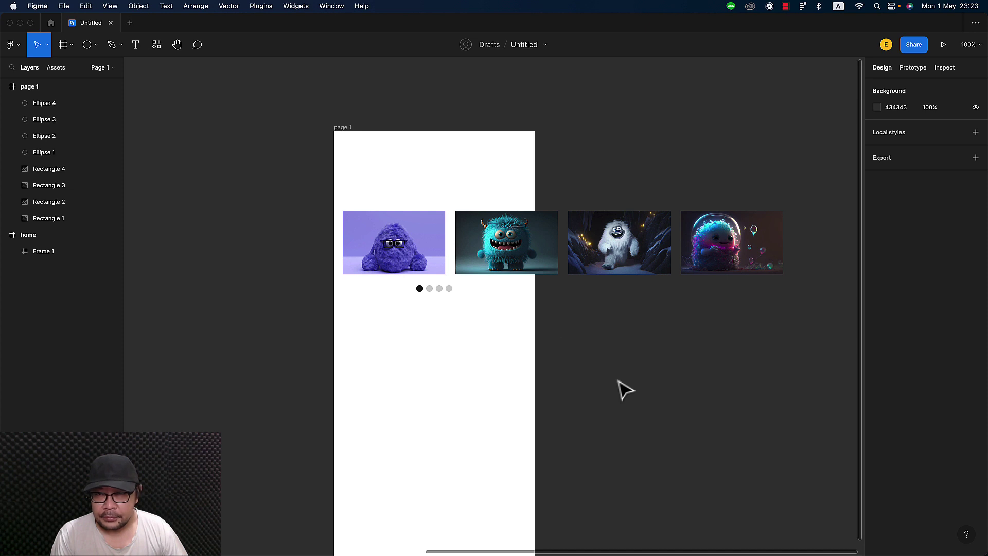
scroll(329, 113, down, 3)
scroll(327, 123, up, 3)
scroll(327, 124, right, 2)
scroll(327, 125, right, 1)
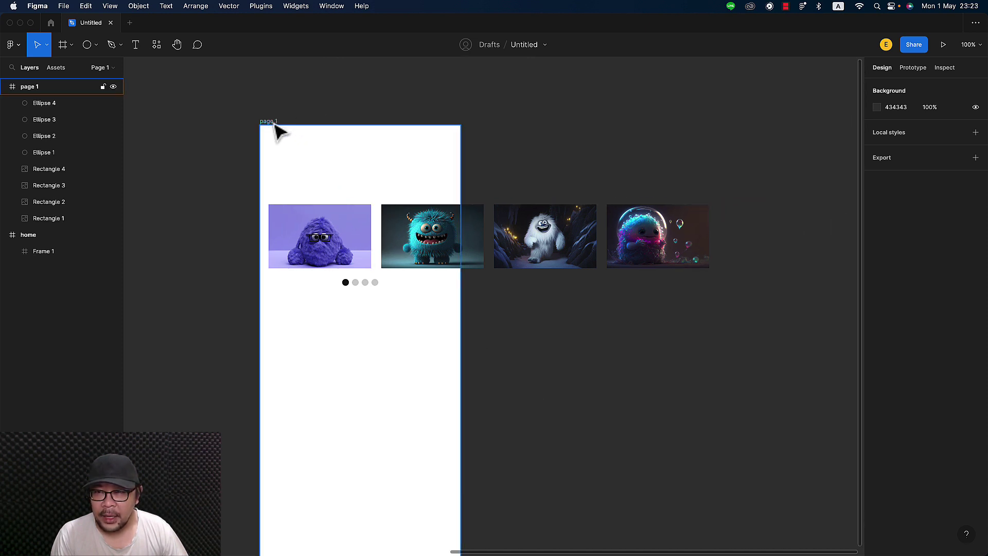
Step: Duplicate page 1 into a 'page 2' frame placed to its right at X 2067
click(272, 124)
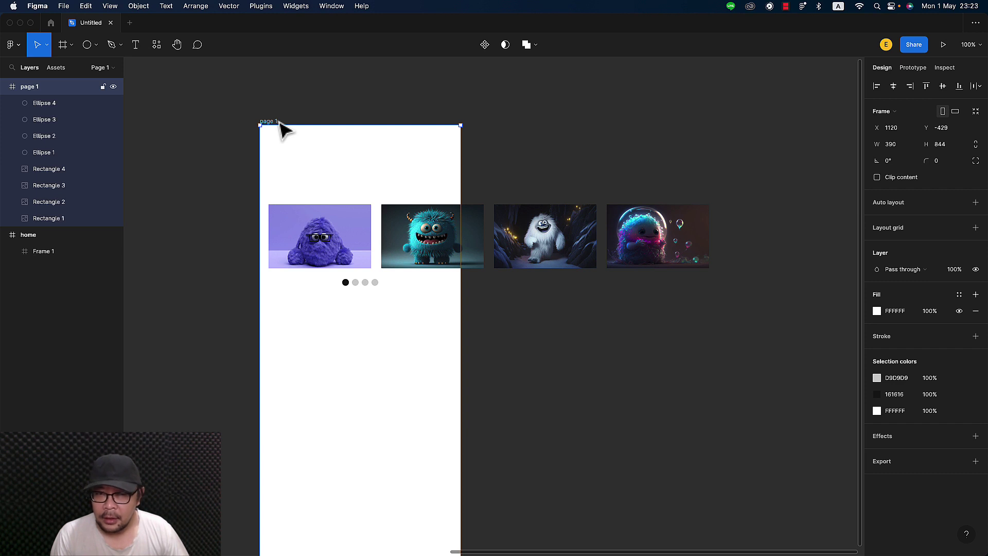
key(super+d)
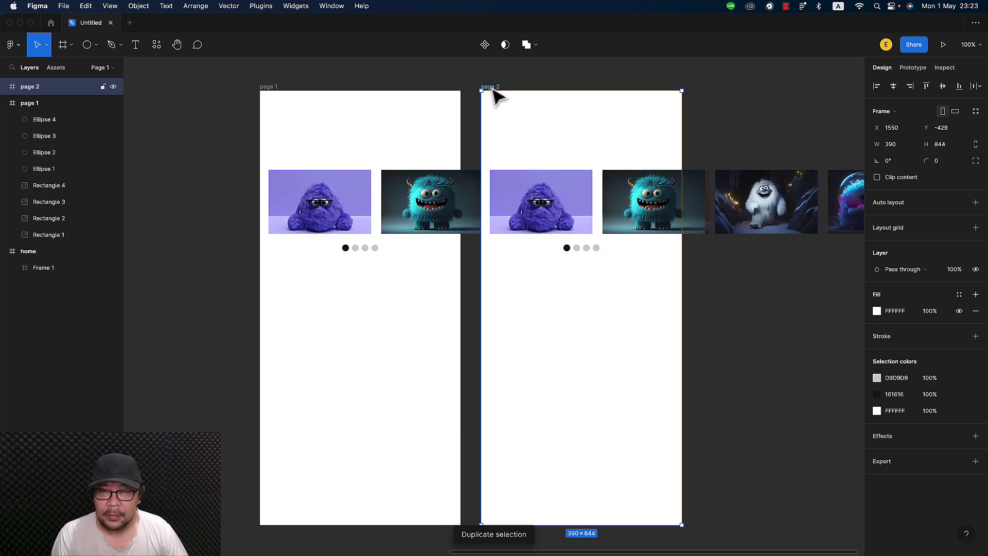
drag(494, 93, 761, 94)
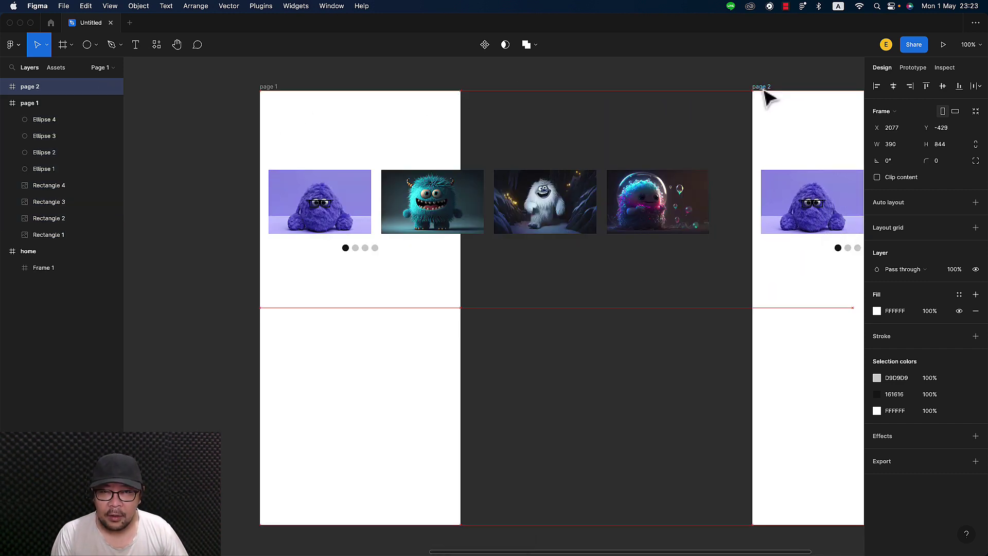
scroll(624, 122, right, 5)
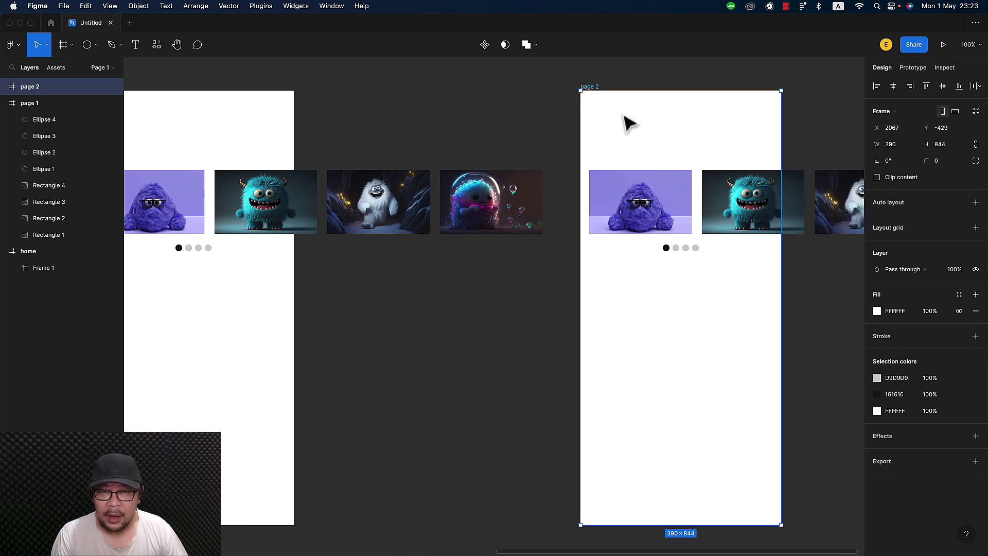
scroll(624, 126, left, 1)
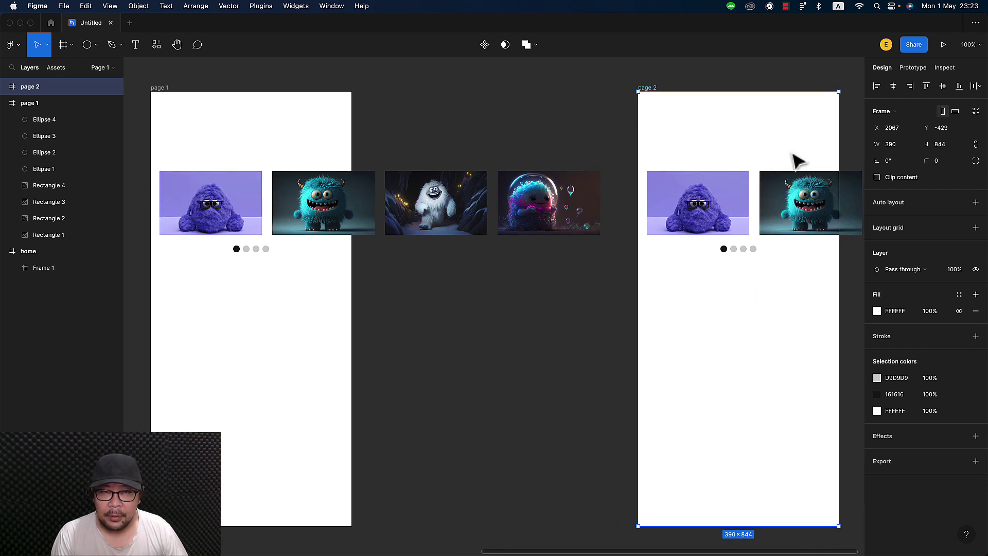
click(565, 316)
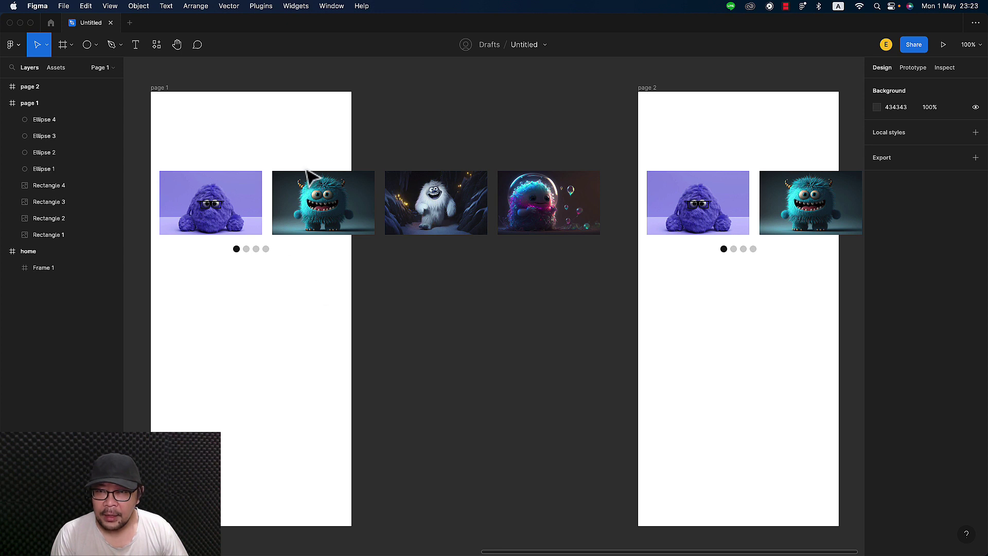
click(164, 91)
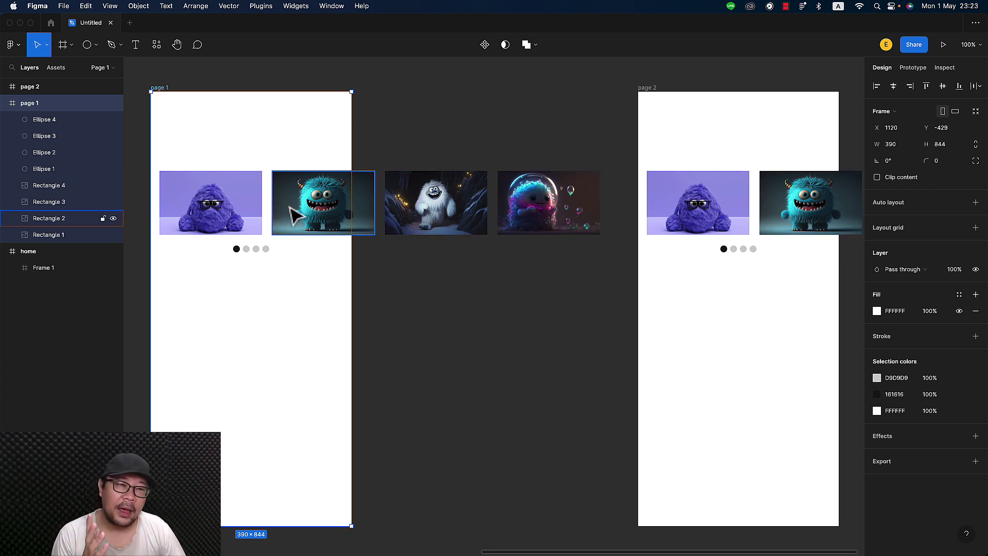
click(652, 93)
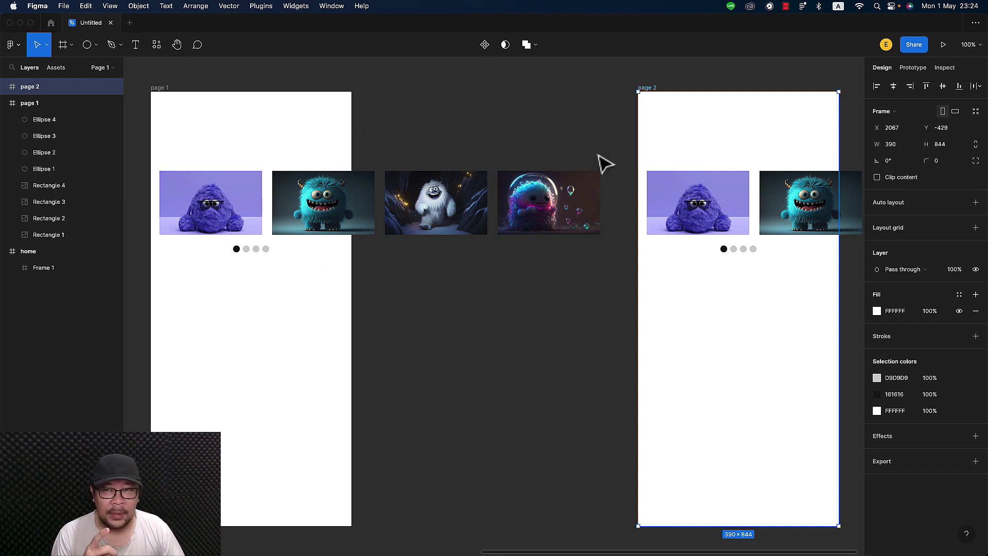
Step: Draw a small triangle right of the pagination dots and fill it black
click(96, 45)
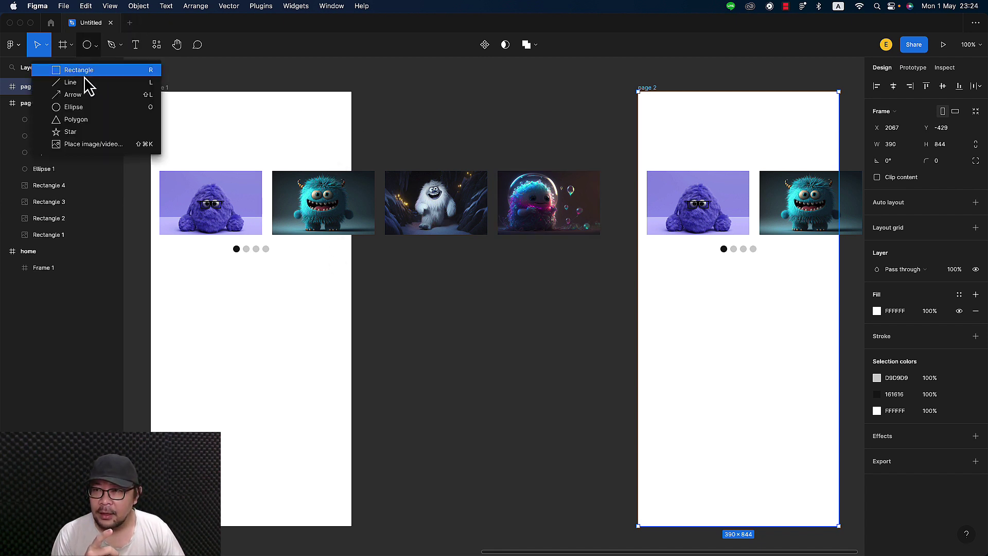
click(80, 119)
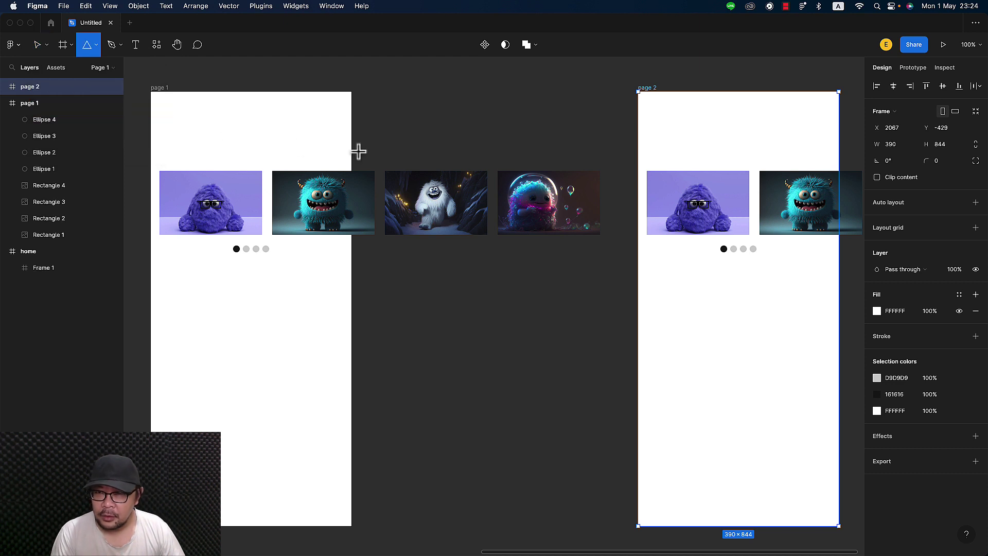
drag(306, 132, 340, 253)
click(303, 147)
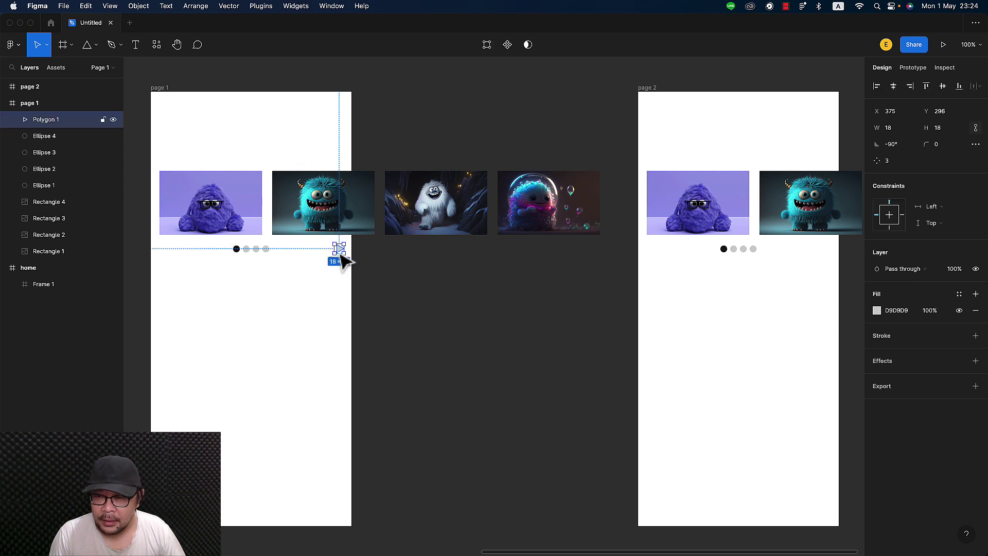
click(877, 311)
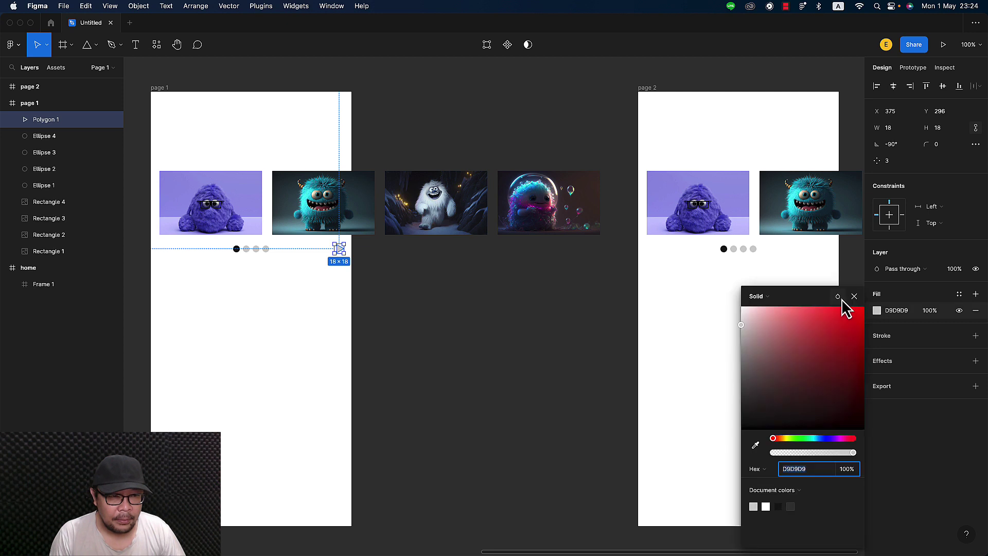
drag(766, 352, 698, 393)
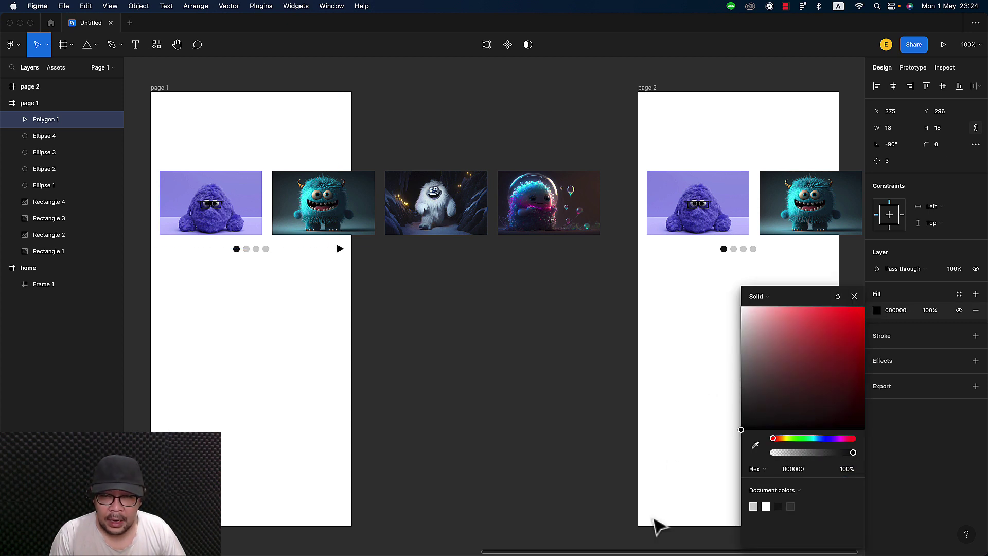
click(300, 300)
Step: Duplicate the triangle and move the copy left of the dots as the left arrow
click(346, 257)
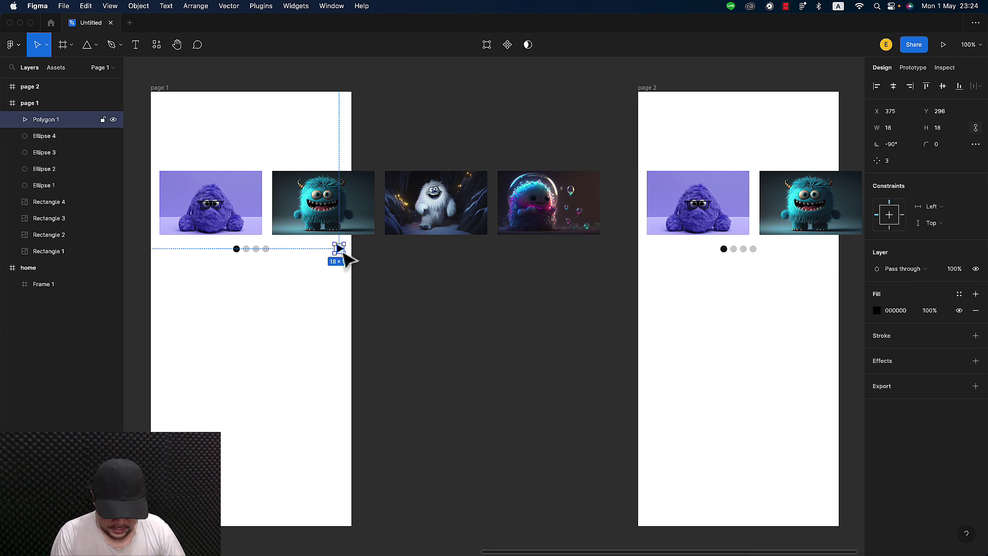
key(super+d)
mouse_move(342, 258)
mouse_down()
mouse_move(167, 256)
mouse_move(146, 265)
mouse_up()
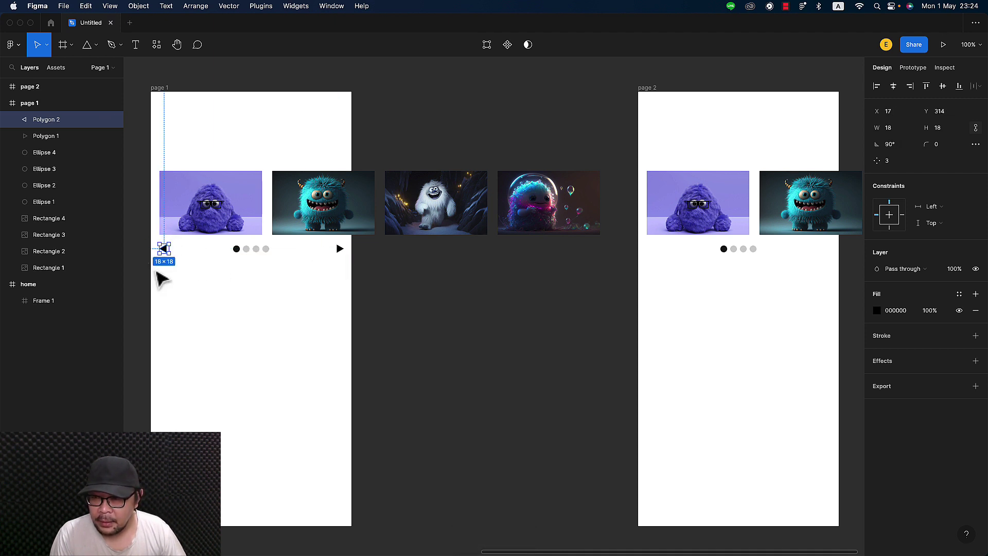
click(245, 299)
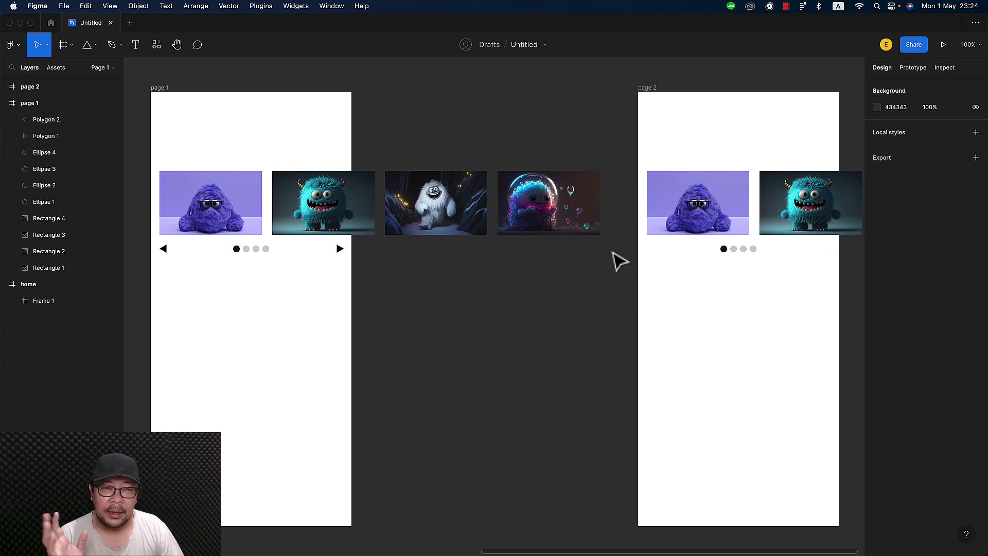
Step: Replace page 2 with a fresh copy of page 1, arrows included, at X 2096
click(652, 90)
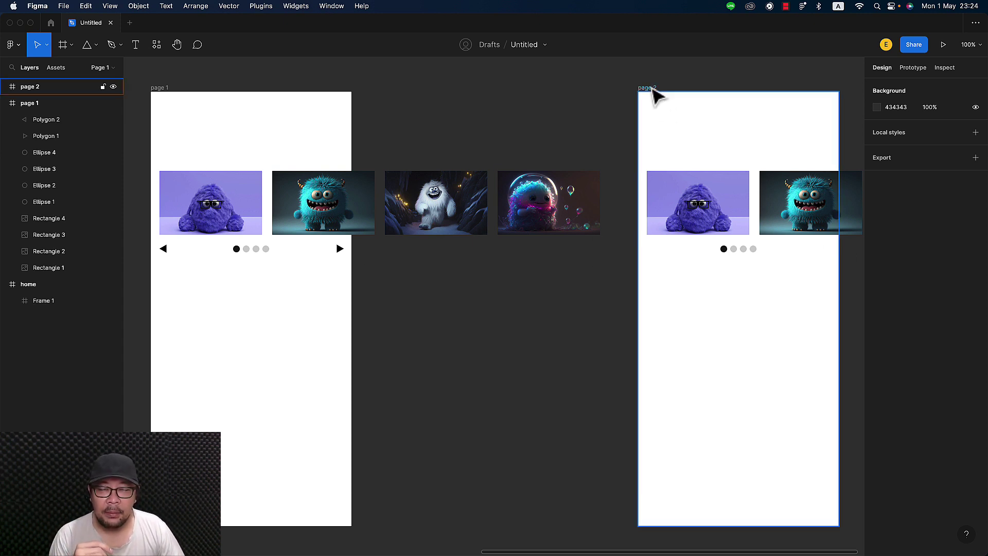
key(Delete)
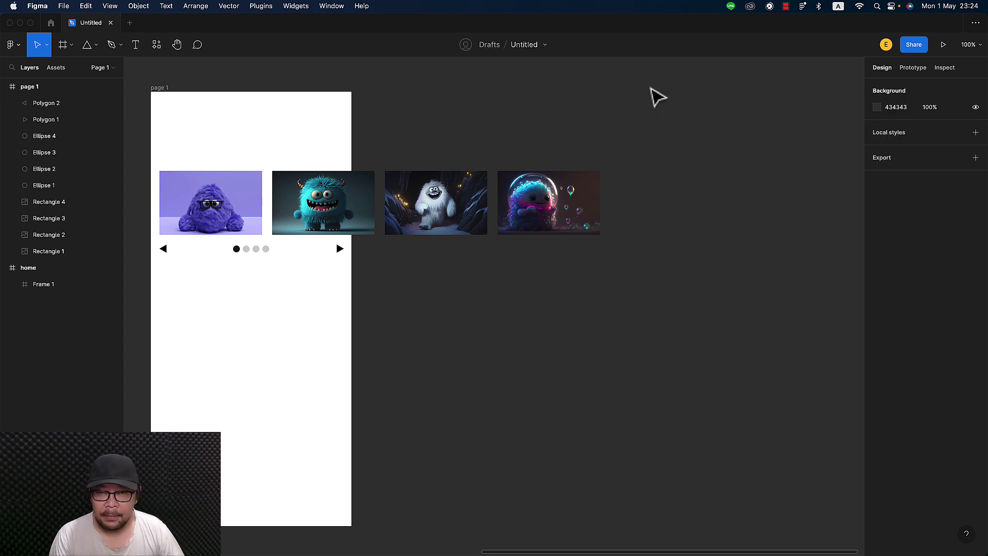
click(158, 87)
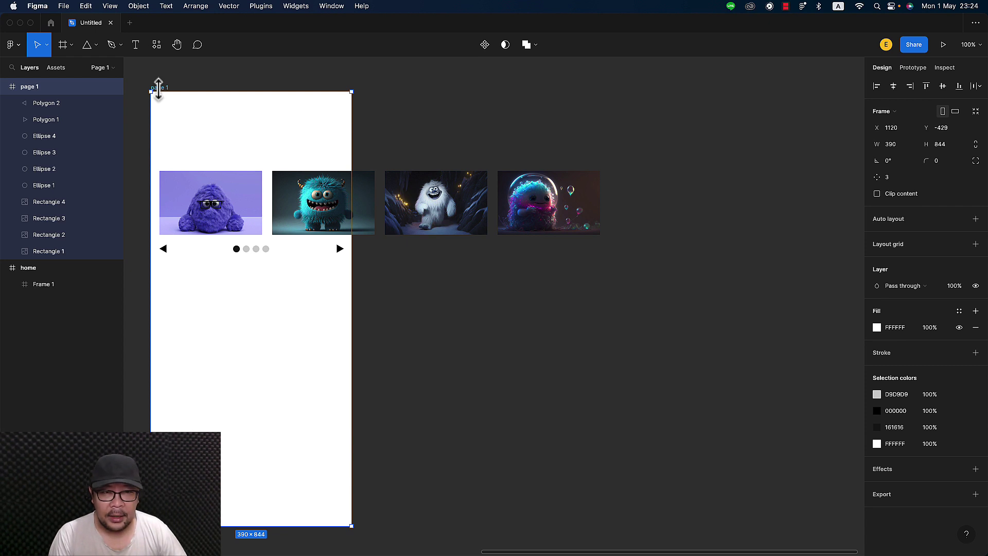
key(super+d)
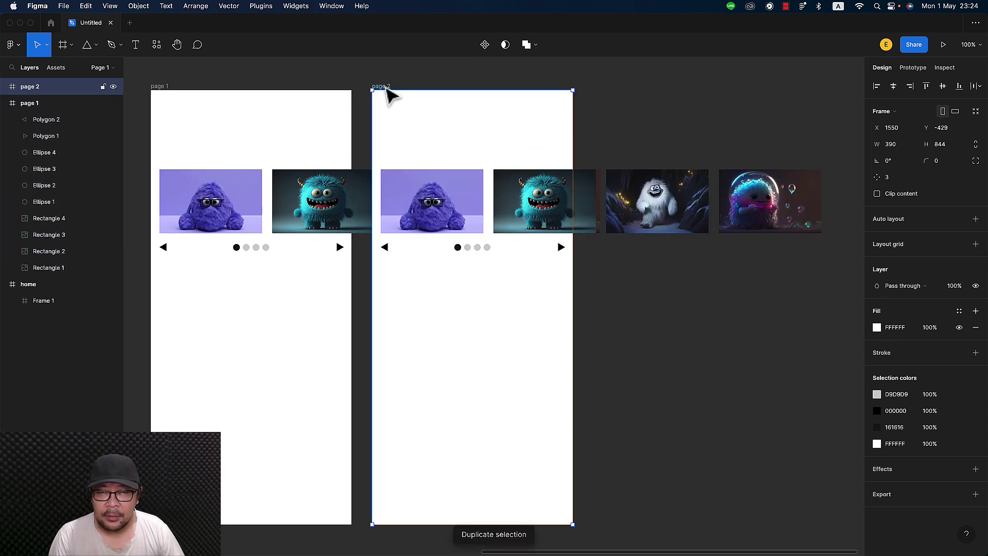
drag(387, 89, 668, 89)
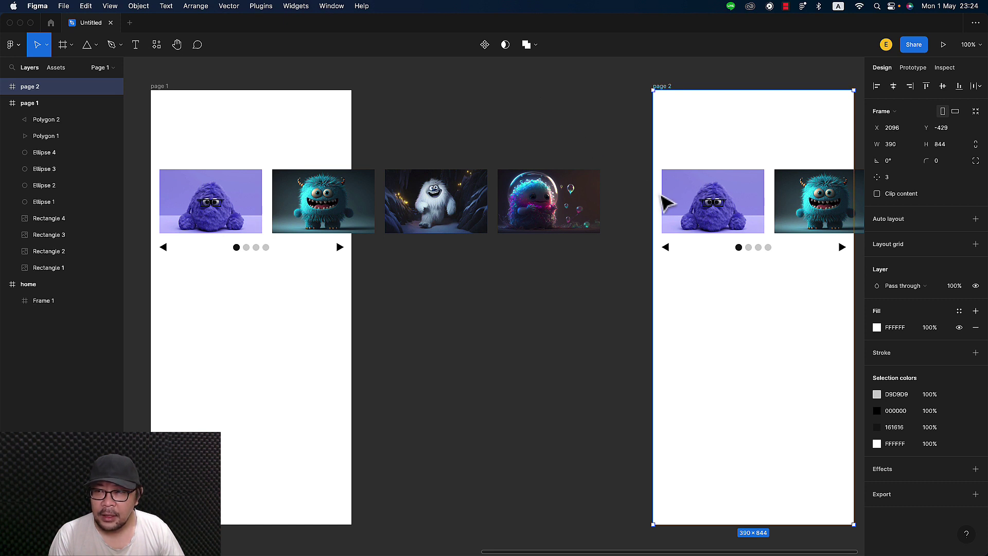
click(217, 209)
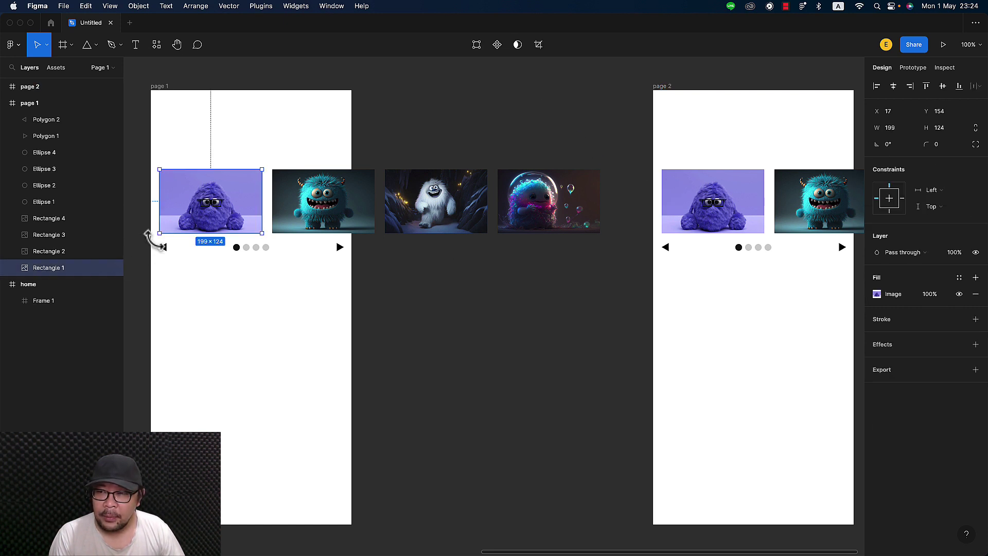
click(739, 231)
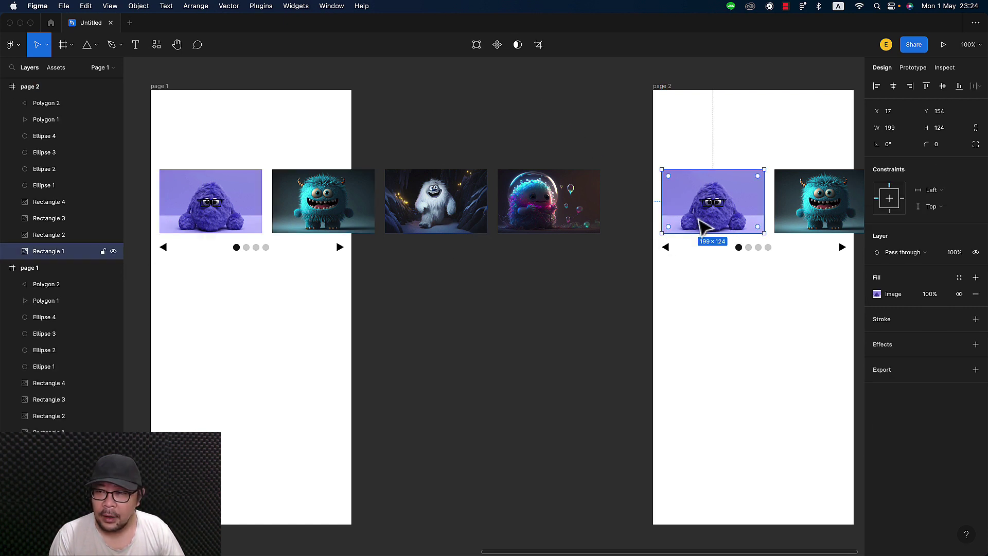
click(183, 201)
click(695, 227)
click(815, 214)
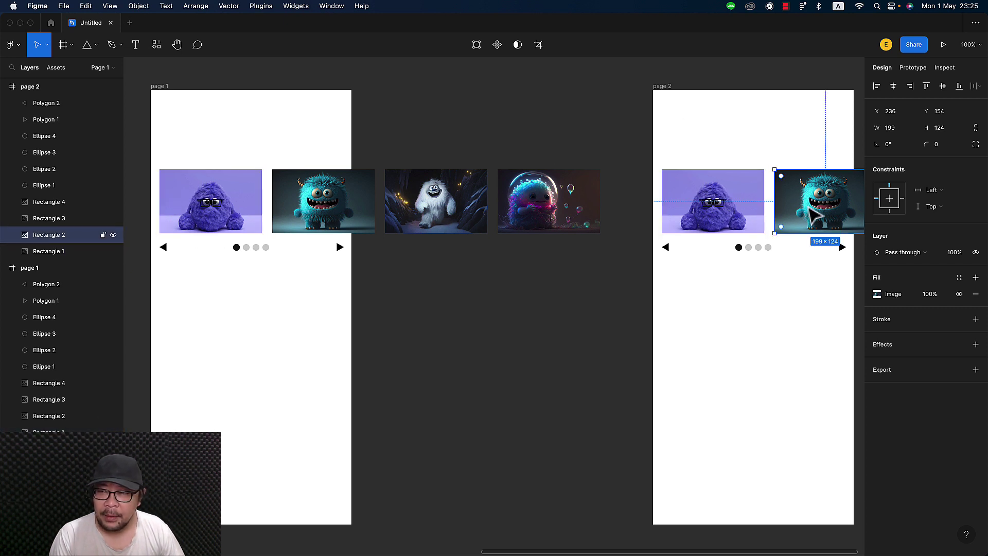
click(332, 212)
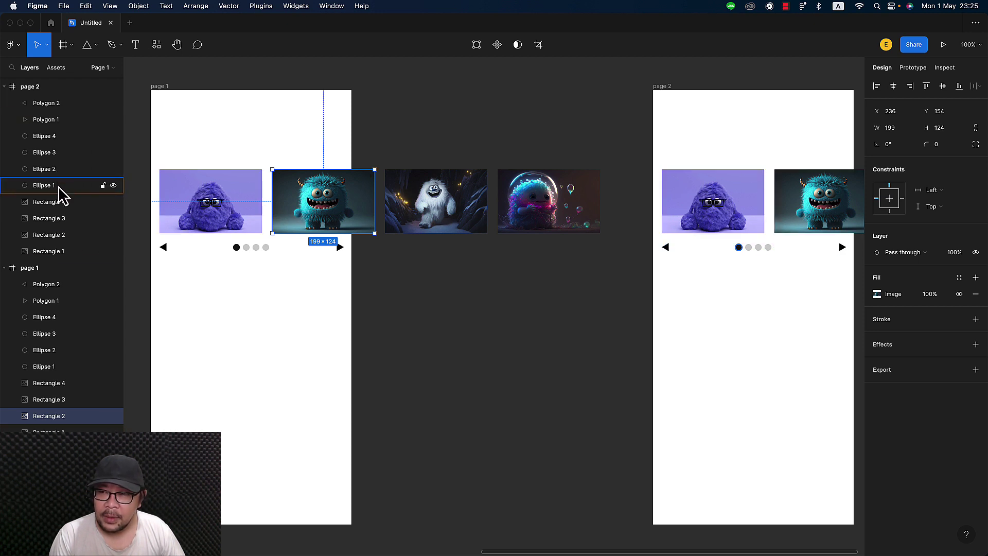
click(218, 198)
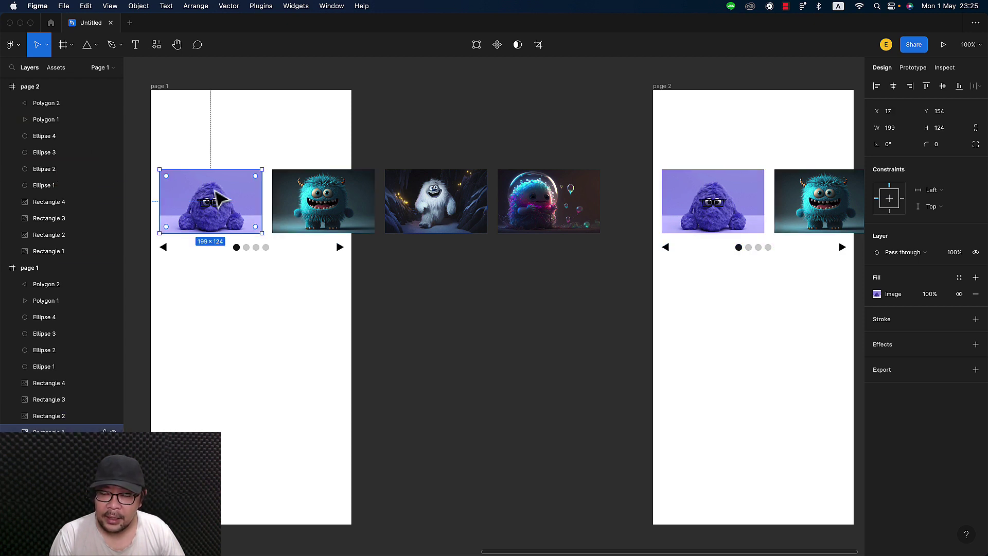
click(339, 247)
click(842, 247)
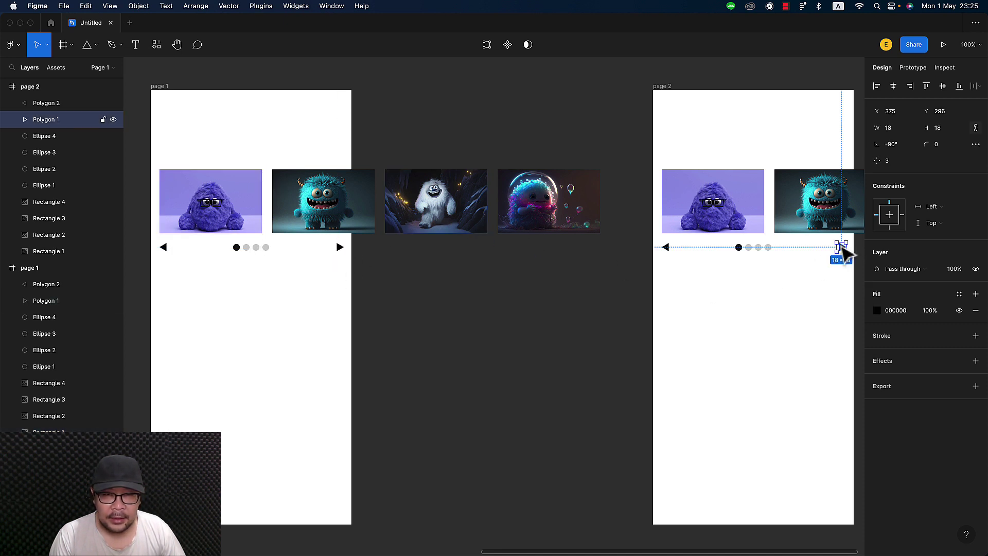
click(587, 304)
scroll(550, 309, right, 5)
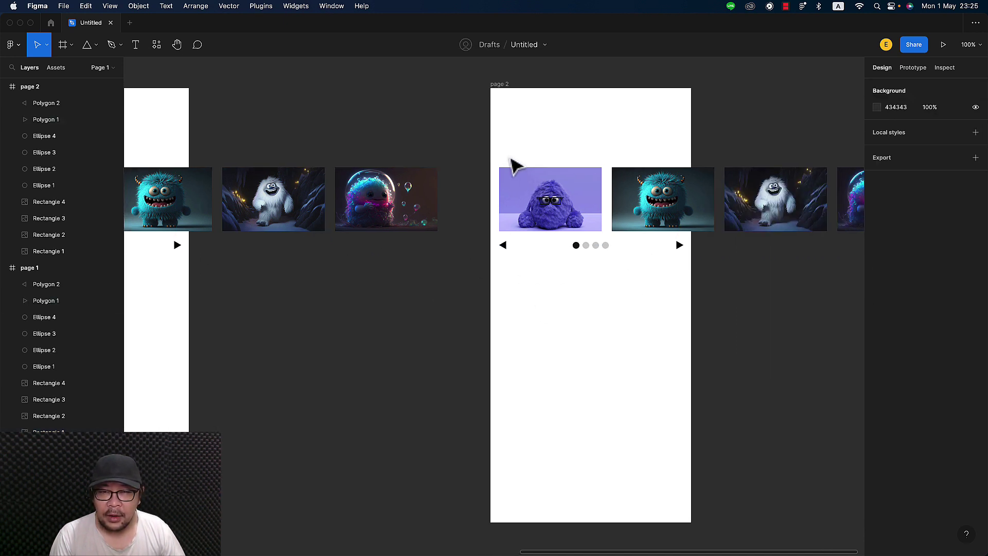
click(576, 246)
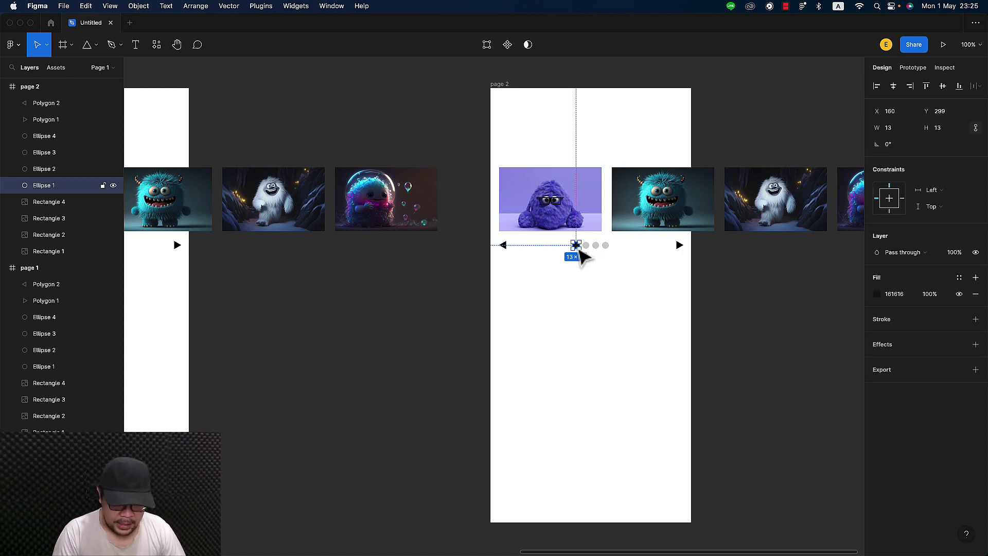
Step: On page 2, make the second pagination dot black and the first dot grey
click(577, 243)
click(616, 261)
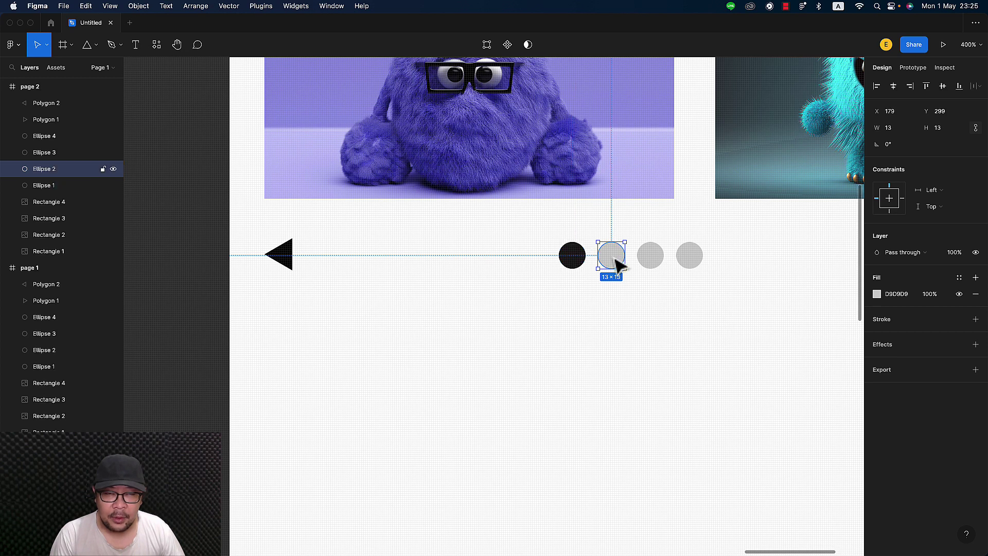
click(877, 294)
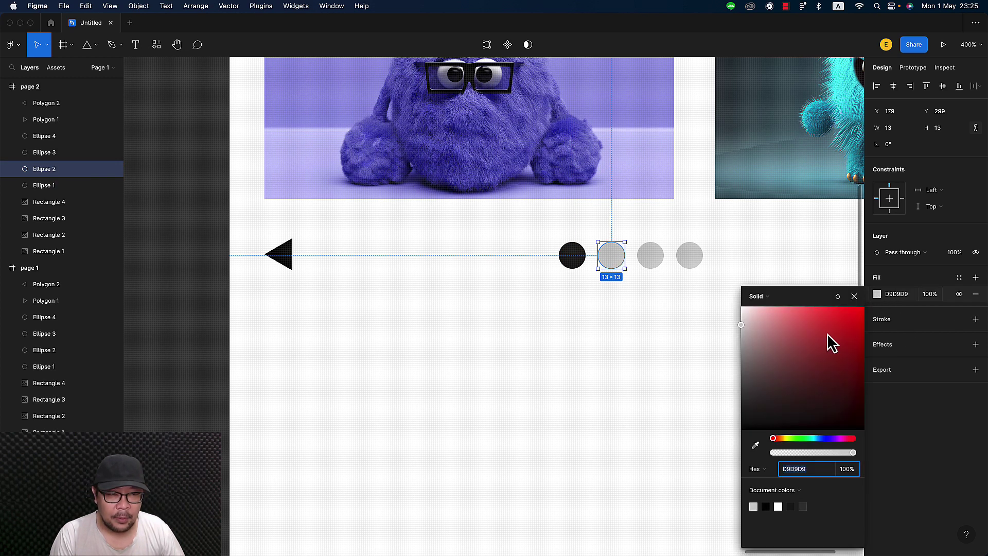
click(756, 445)
click(572, 255)
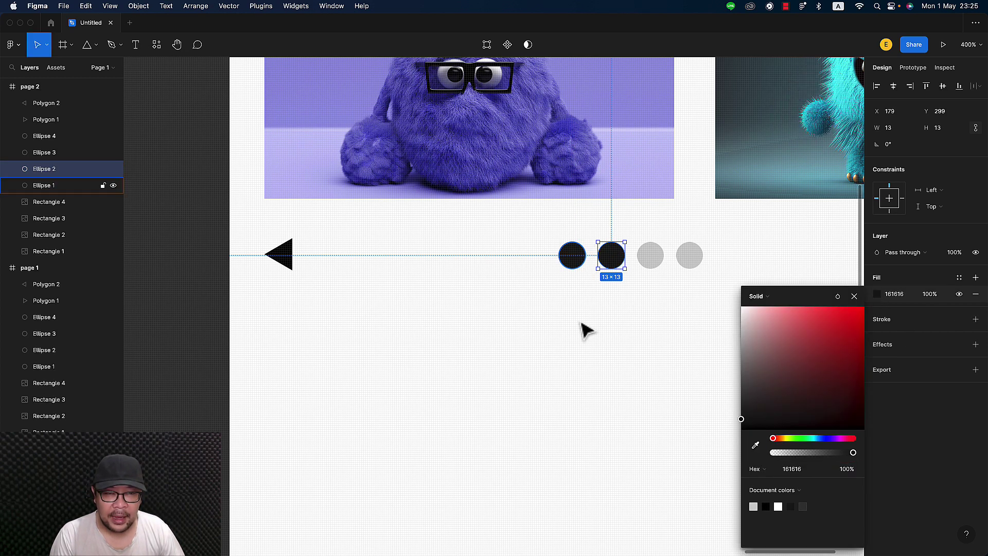
click(573, 260)
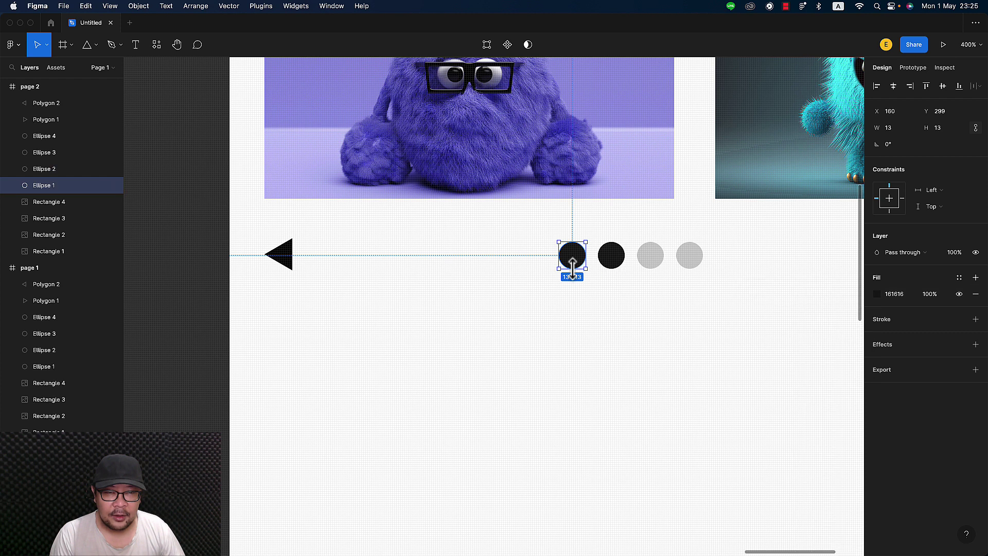
click(877, 294)
click(755, 445)
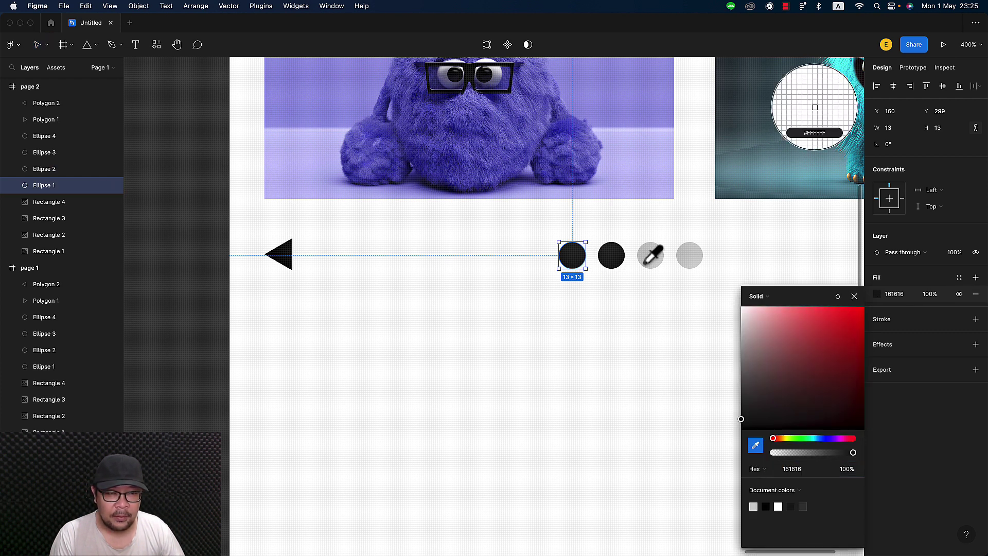
click(651, 256)
click(653, 320)
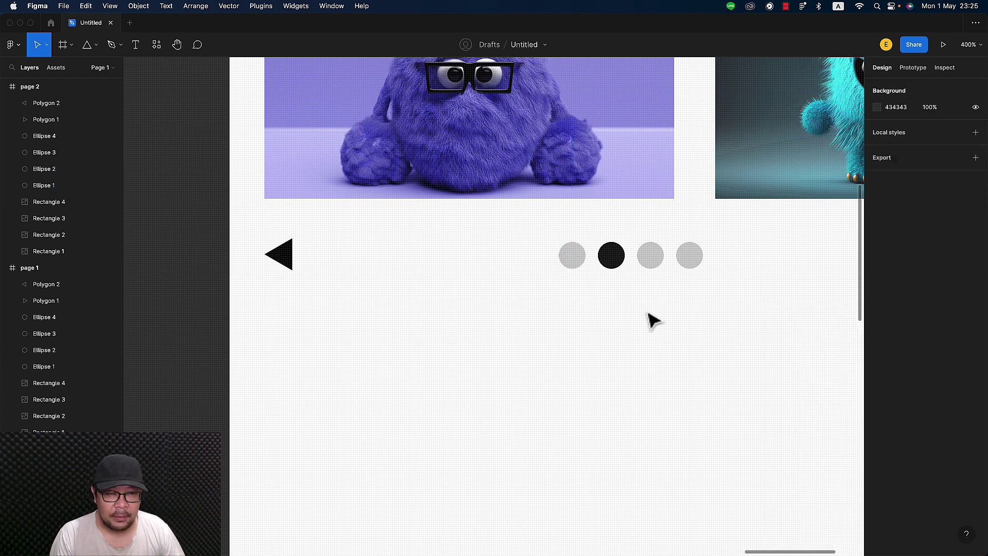
Step: Zoom to 100% and pan back to select the page 1 frame
click(970, 44)
click(915, 145)
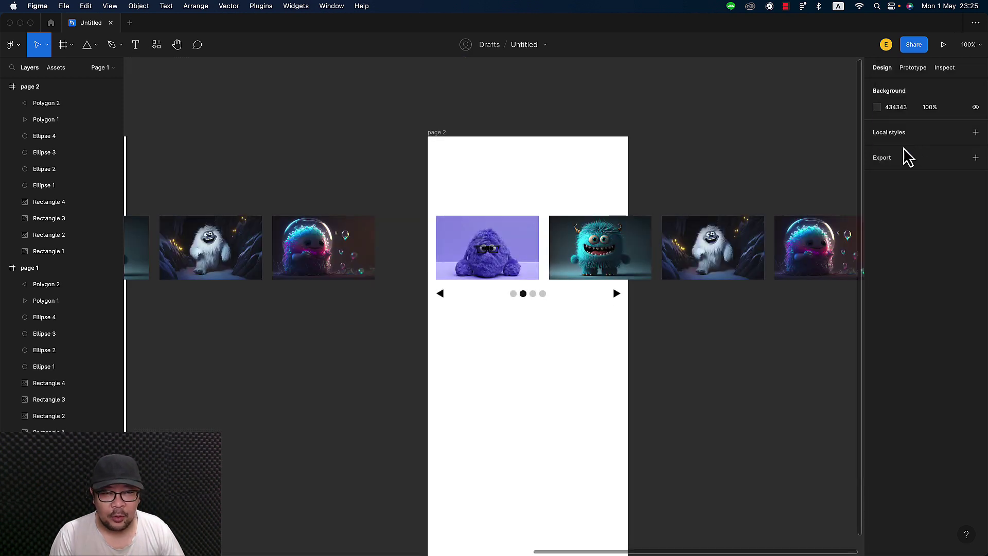
scroll(703, 151, left, 1)
scroll(705, 151, left, 4)
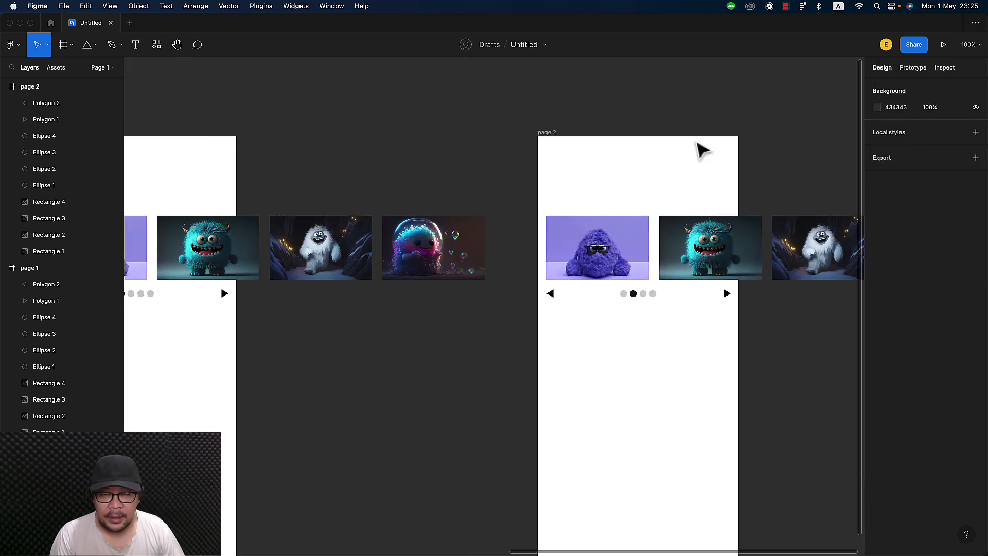
click(593, 260)
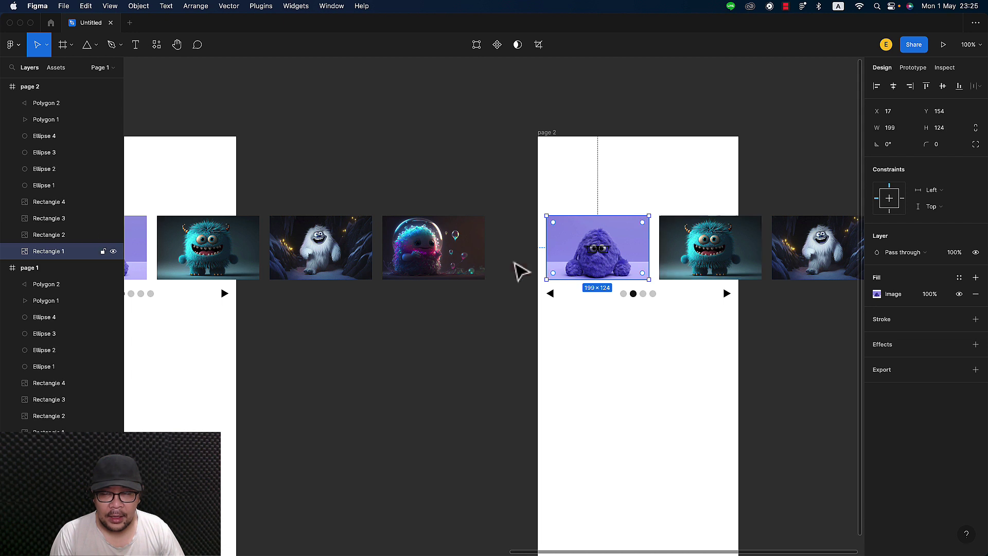
scroll(521, 270, left, 5)
scroll(309, 165, left, 3)
click(243, 134)
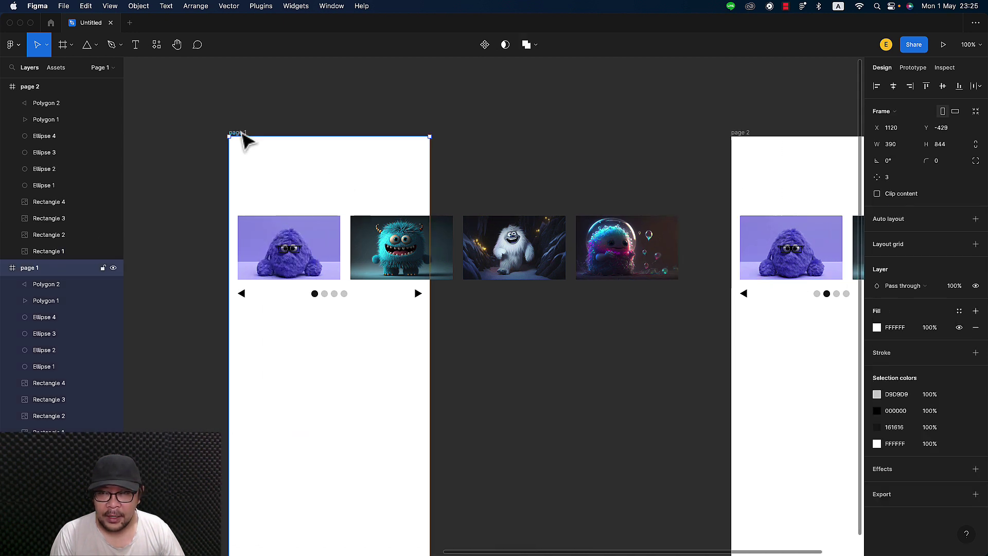
Step: Turn on Clip content for page 1 so outside images are hidden
click(877, 193)
click(540, 171)
scroll(543, 171, right, 3)
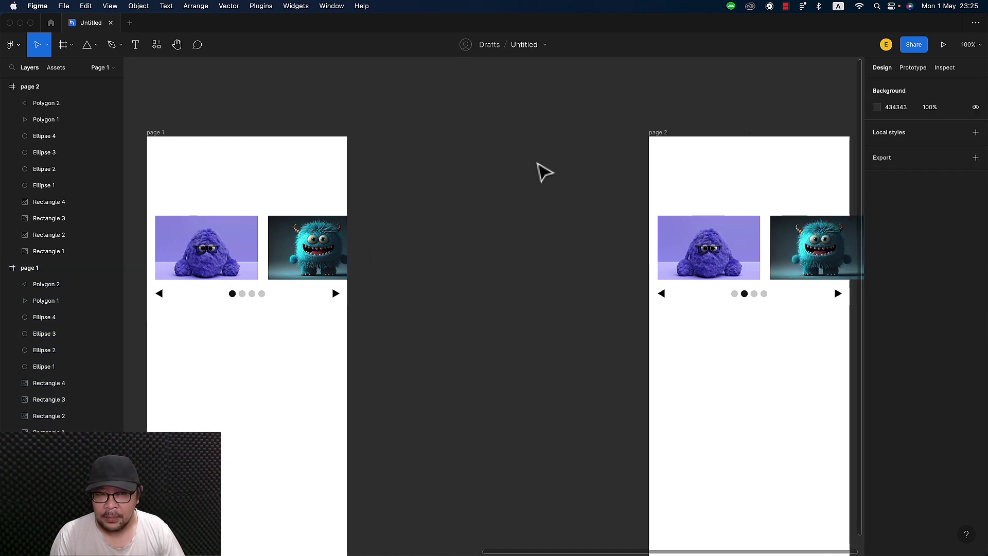
scroll(540, 169, right, 2)
scroll(540, 170, right, 3)
scroll(510, 191, left, 6)
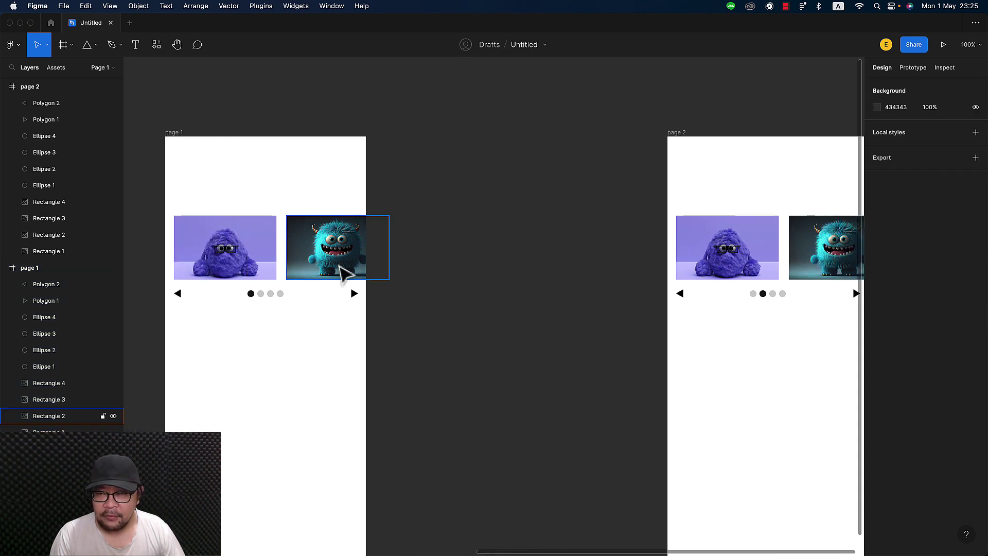
scroll(407, 296, right, 3)
scroll(422, 262, right, 2)
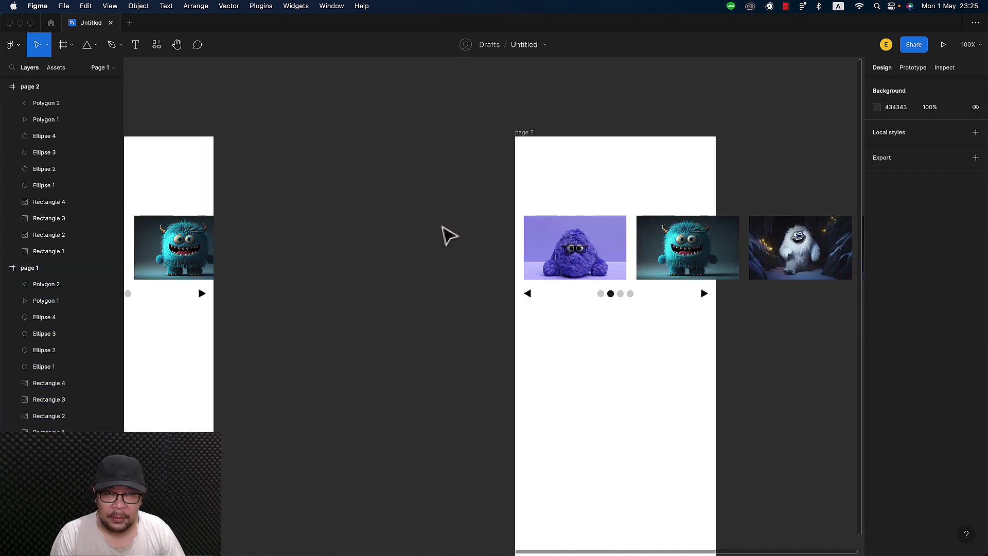
Step: Slide page 2's four monster images left together so the teal monster leads
click(550, 249)
scroll(553, 253, right, 4)
scroll(553, 253, right, 2)
shift+click(463, 265)
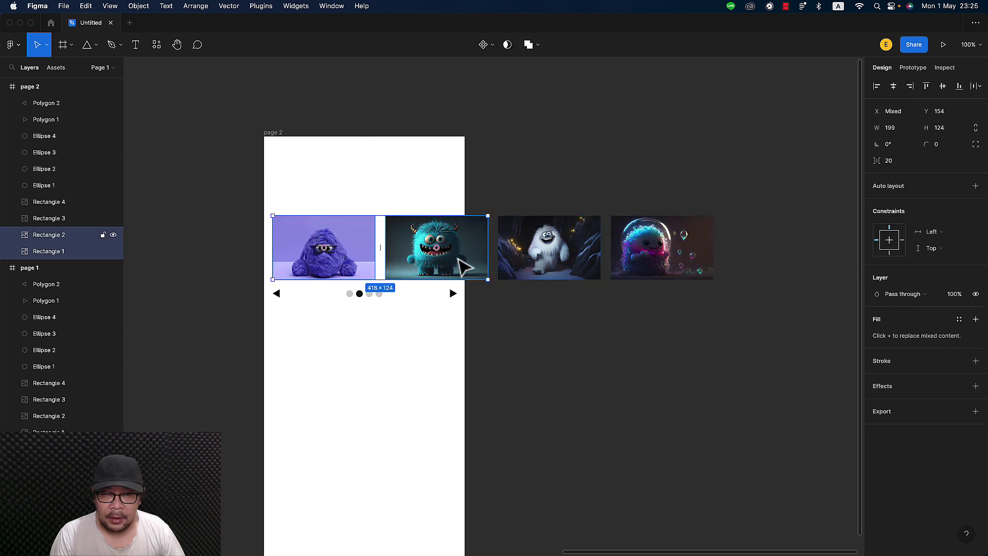
shift+click(592, 273)
shift+click(650, 273)
scroll(651, 283, left, 5)
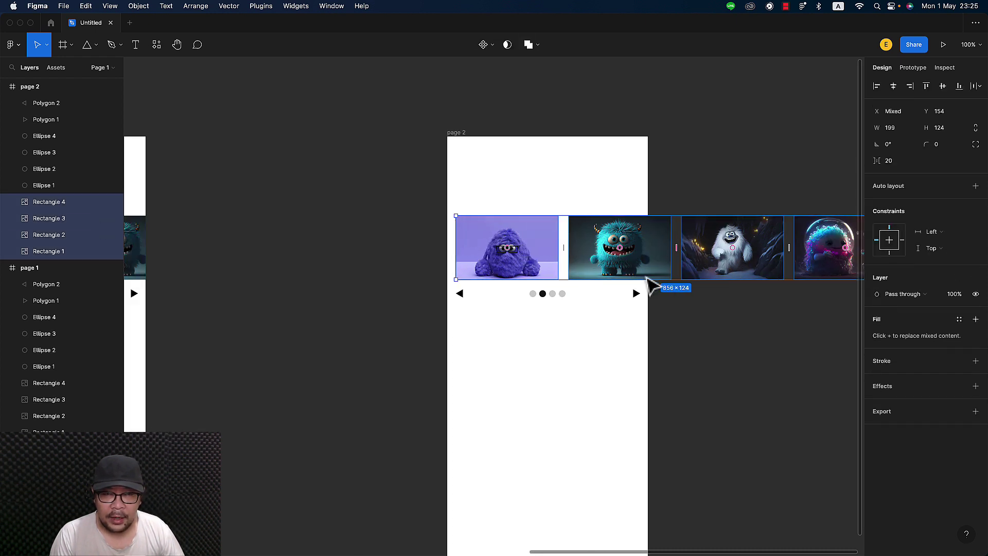
mouse_move(814, 266)
mouse_down()
mouse_move(707, 270)
mouse_move(707, 278)
mouse_move(706, 269)
mouse_up()
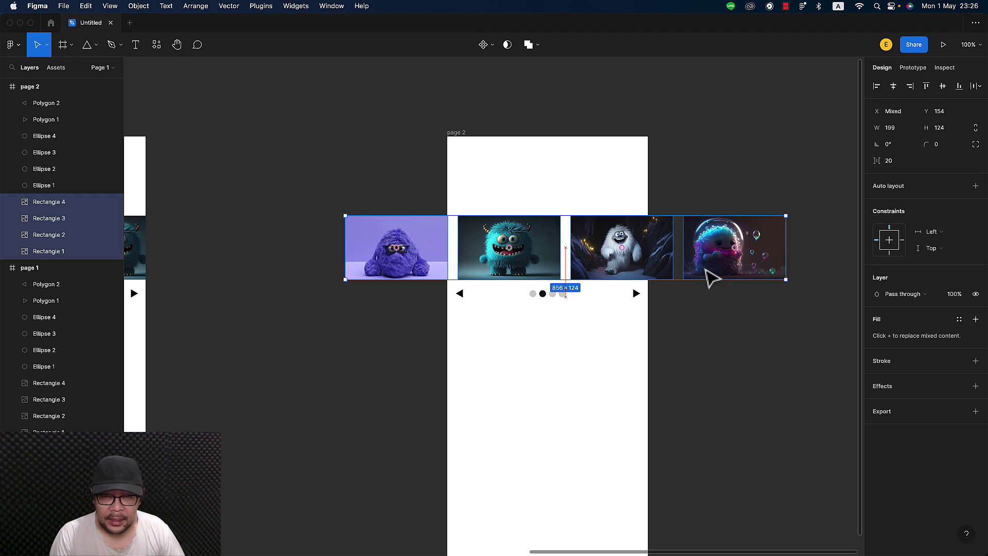
click(766, 357)
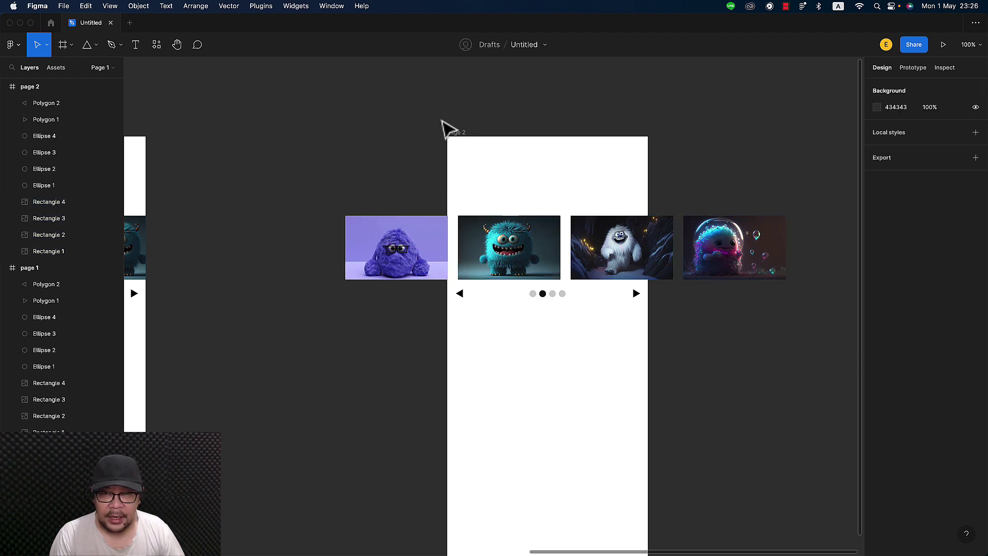
Step: Turn on Clip content for the page 2 frame
click(456, 133)
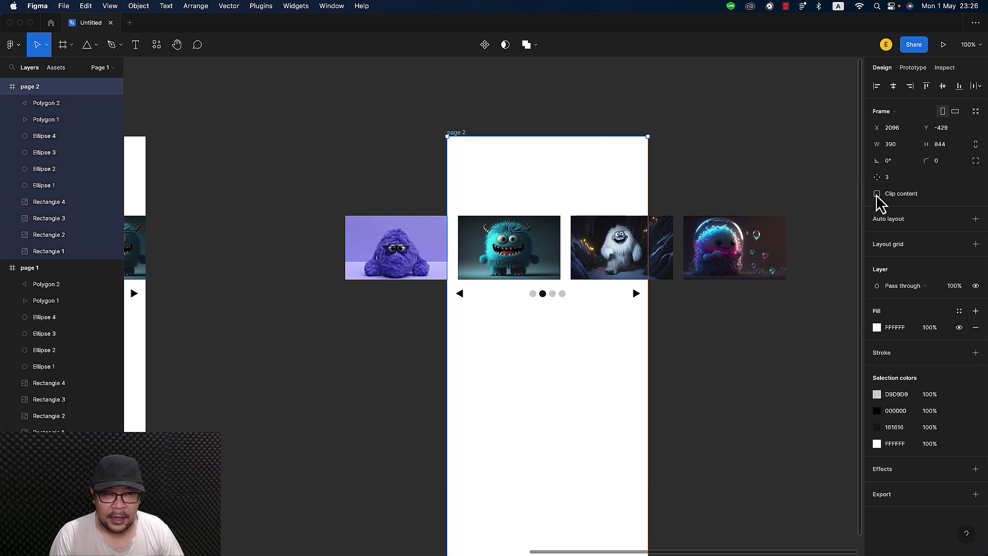
click(877, 193)
scroll(684, 203, left, 2)
scroll(710, 199, left, 3)
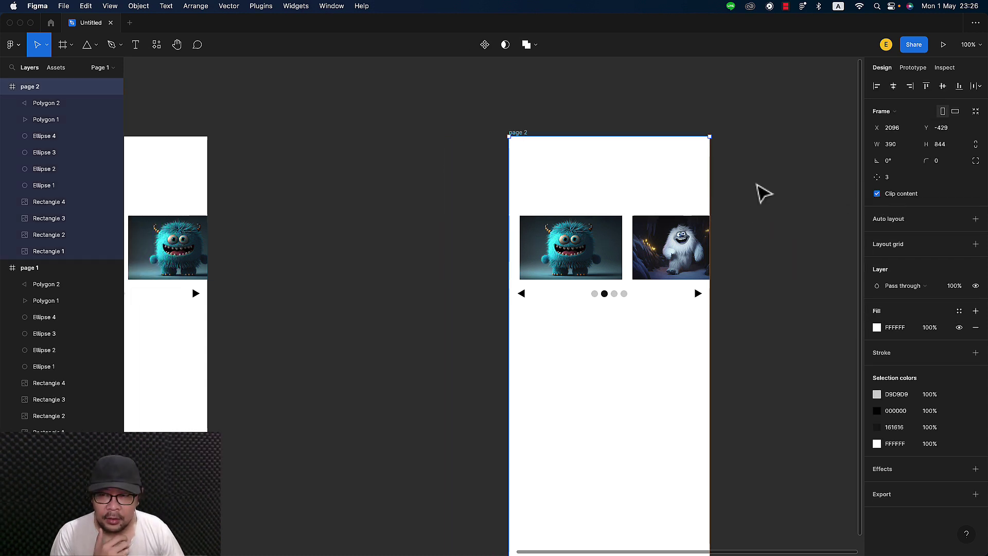
scroll(762, 193, left, 2)
Step: Move the page 2 frame closer so it sits level beside page 1
click(762, 193)
scroll(762, 192, left, 2)
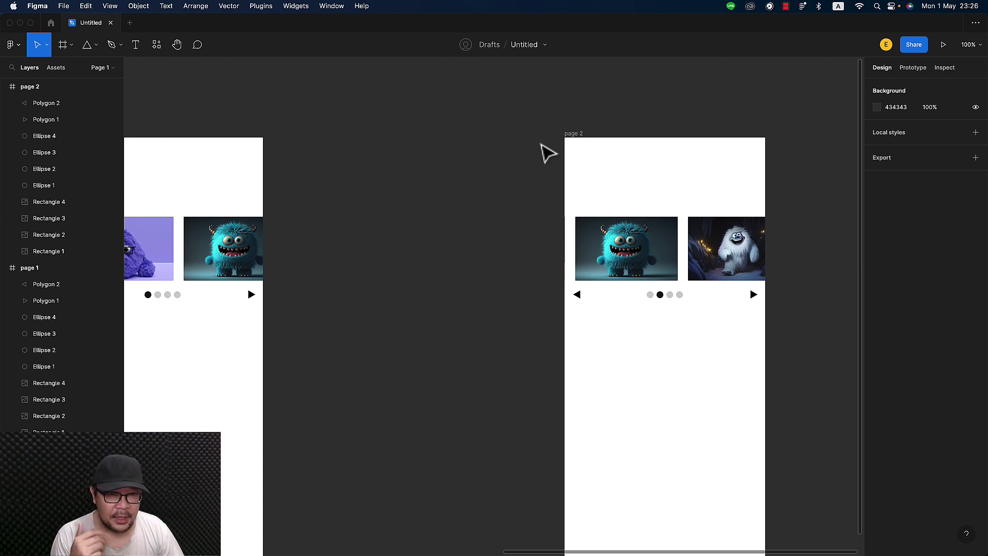
scroll(547, 153, left, 5)
drag(724, 139, 507, 135)
scroll(520, 131, down, 2)
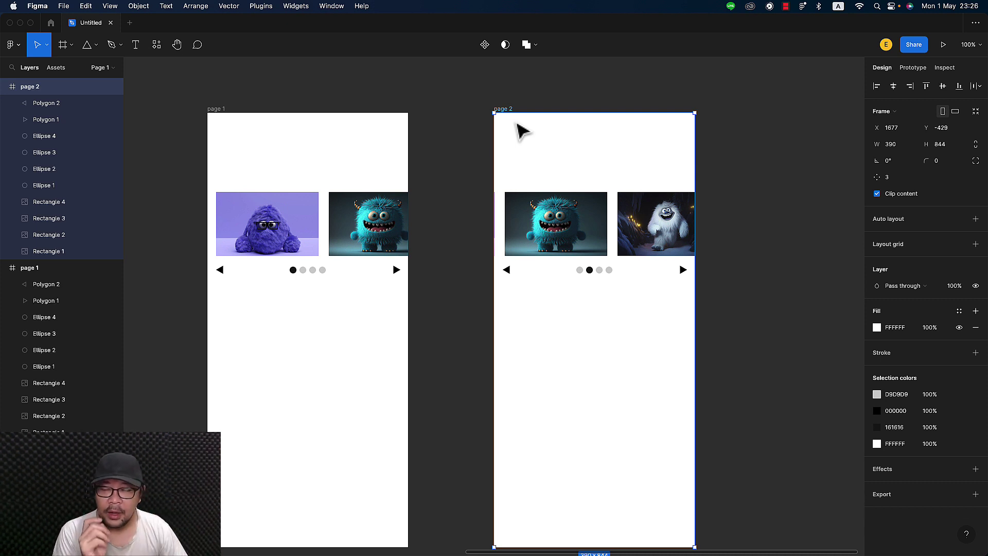
scroll(521, 131, left, 5)
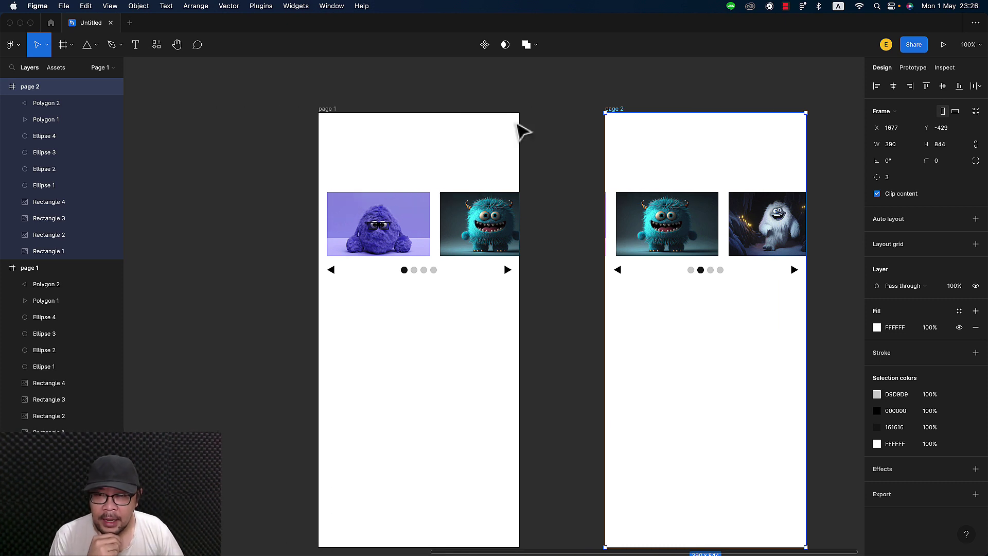
click(569, 354)
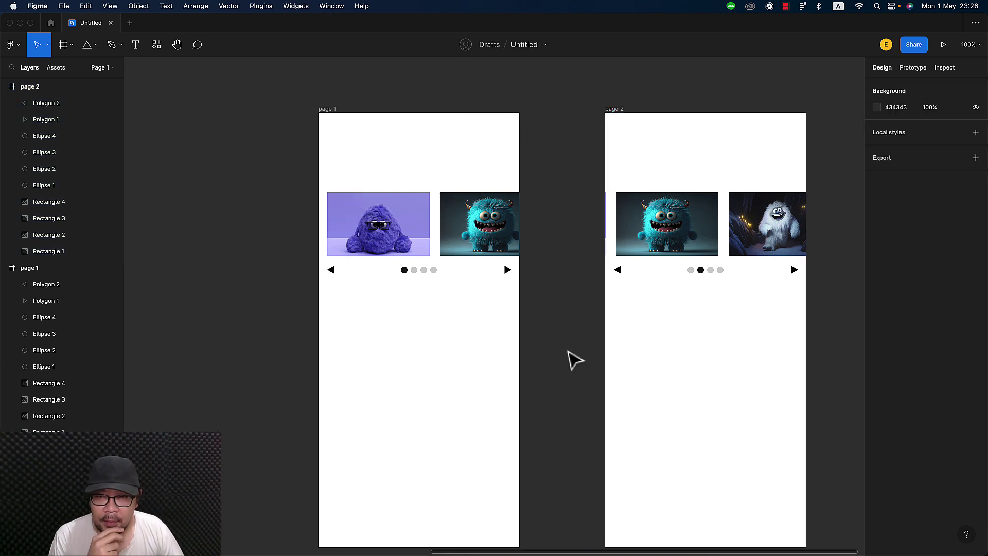
click(508, 272)
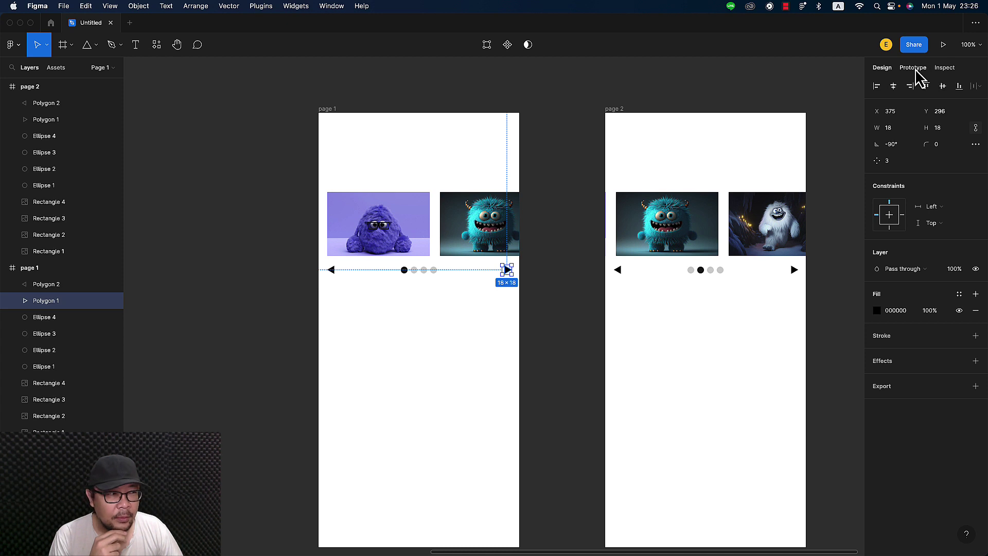
Step: Link Polygon 1 on page 1 to page 2 with Smart animate and Ease in back easing
click(915, 68)
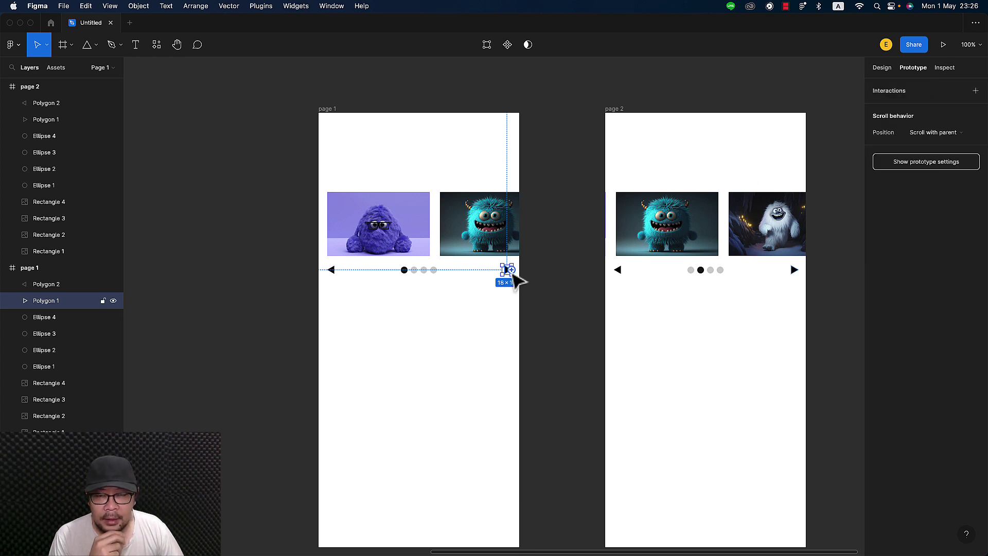
mouse_move(512, 269)
mouse_down()
mouse_move(548, 320)
mouse_move(618, 331)
mouse_move(640, 282)
mouse_move(637, 295)
mouse_up()
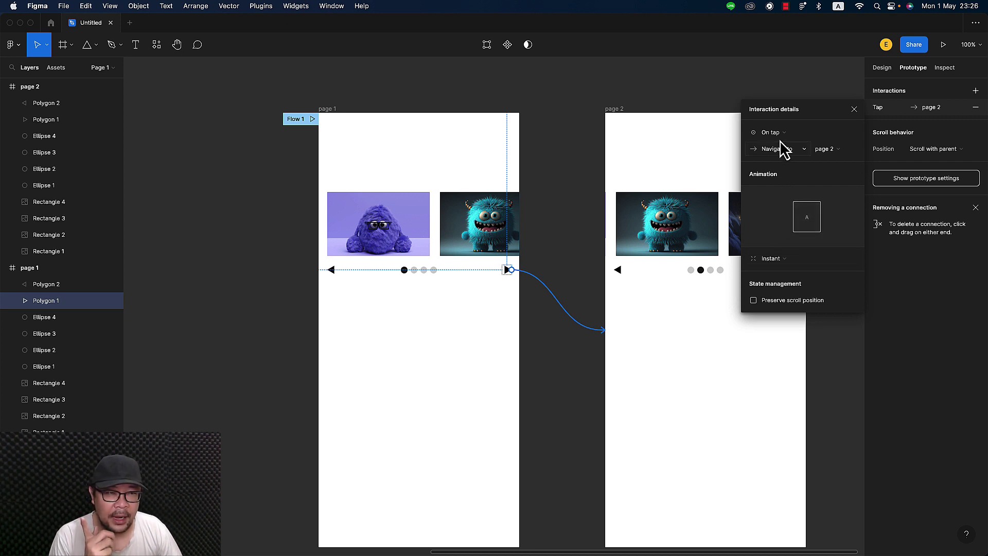
click(786, 261)
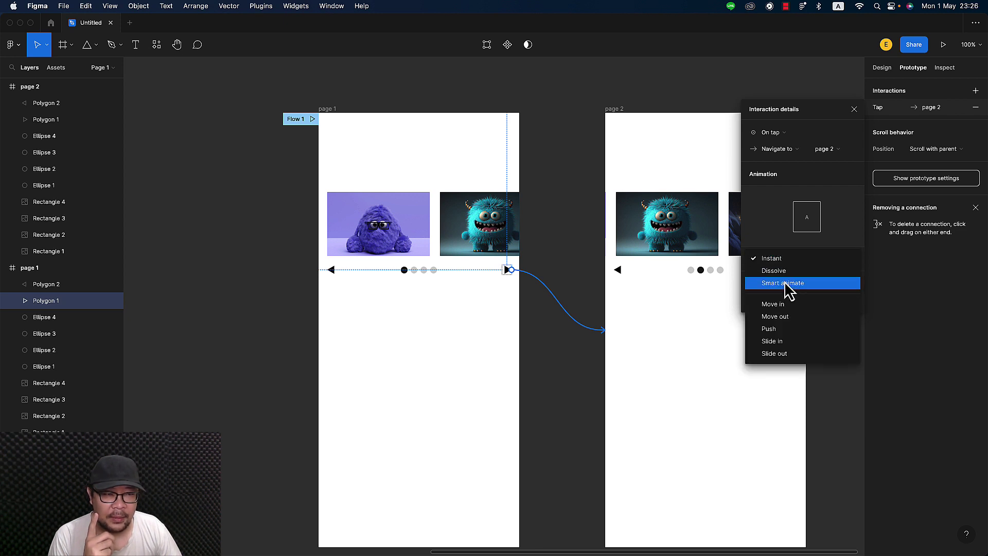
click(785, 284)
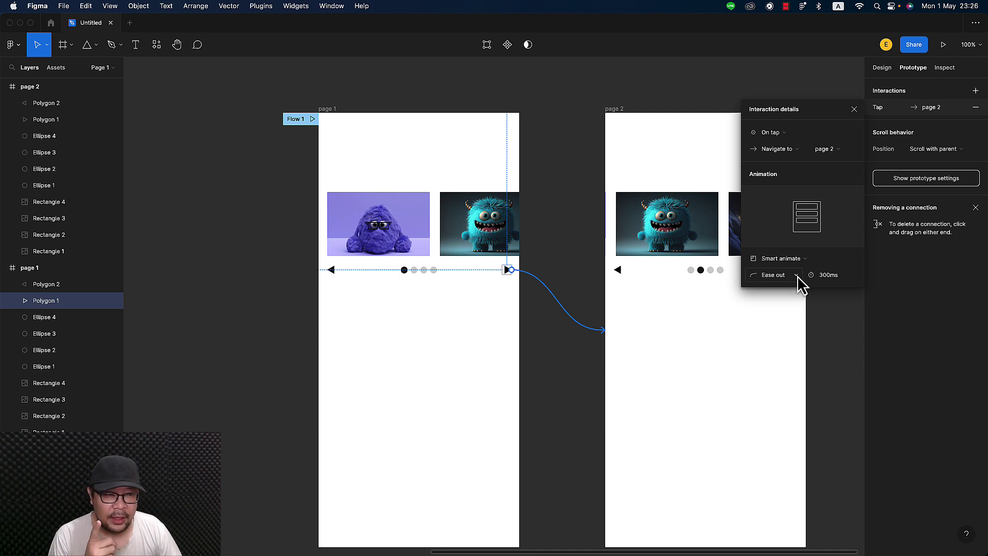
click(798, 281)
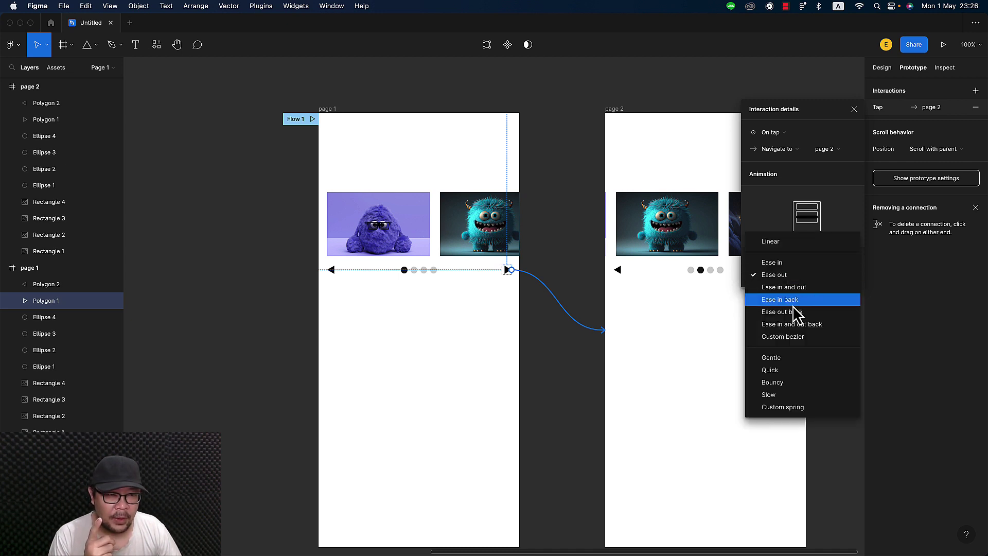
click(797, 304)
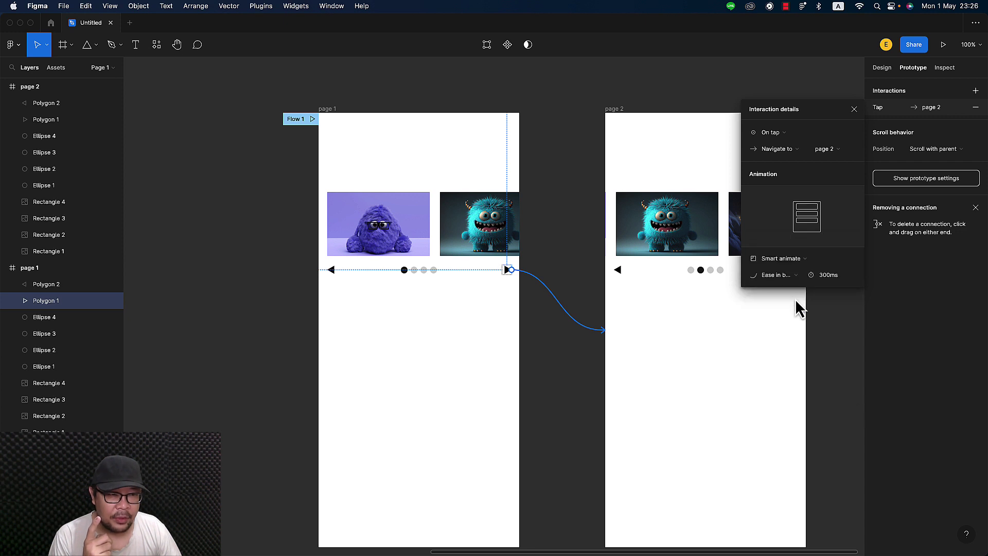
click(795, 280)
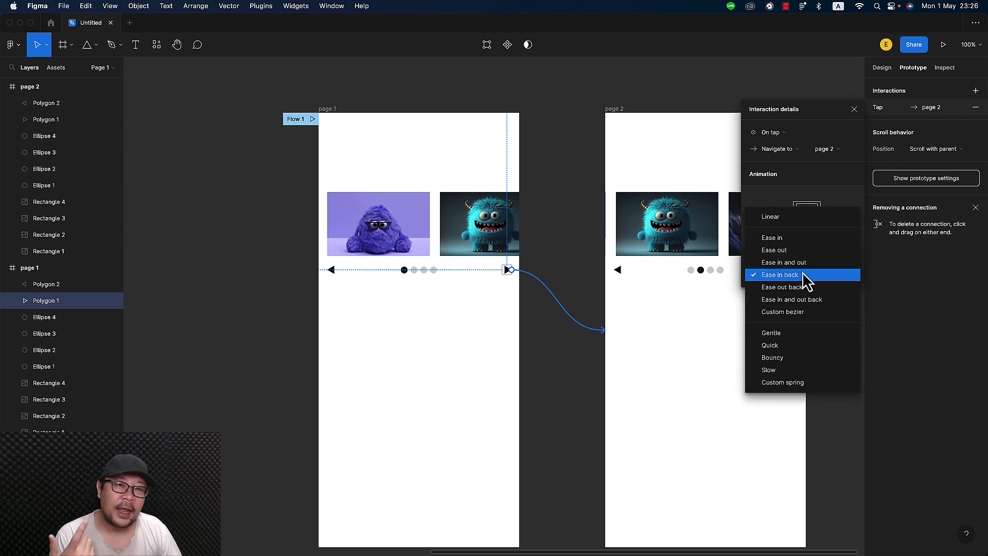
click(657, 353)
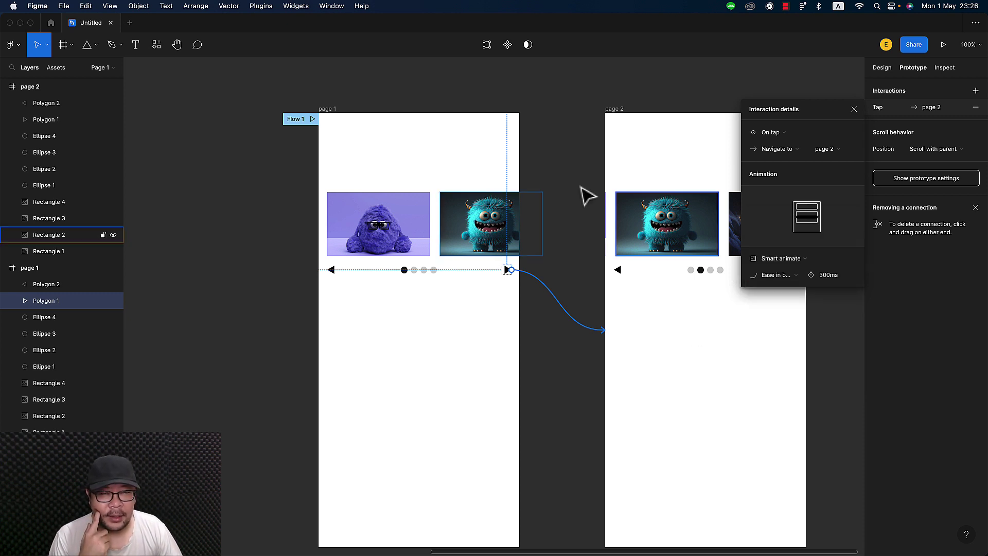
click(660, 86)
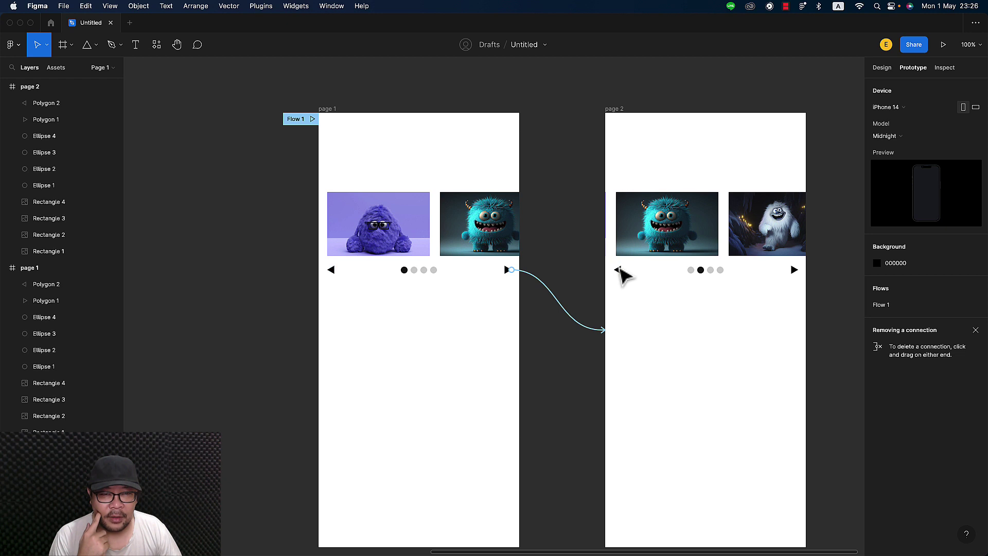
Step: Connect Polygon 2 on page 2 back to page 1 using Smart animate, Ease in back, 300ms
click(619, 270)
drag(620, 267, 506, 361)
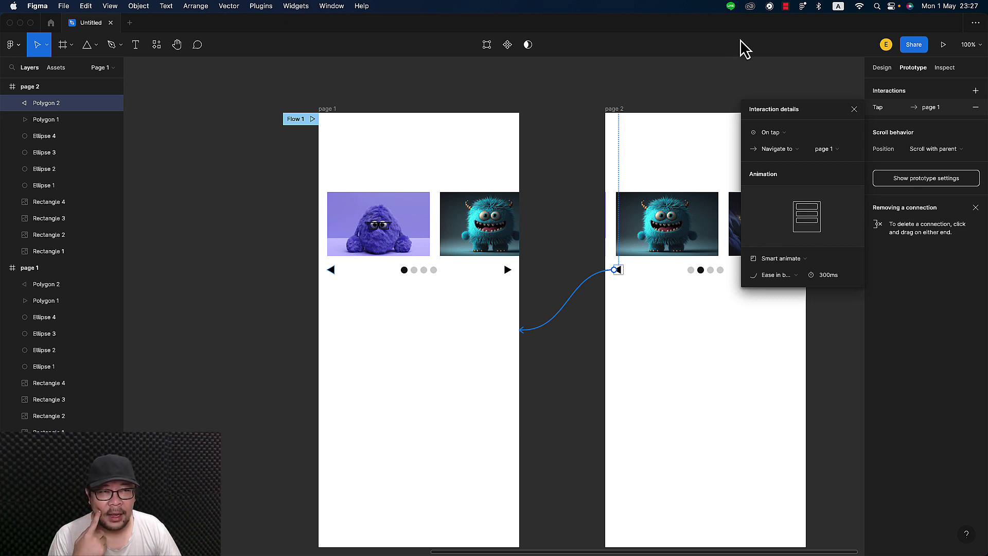
click(701, 83)
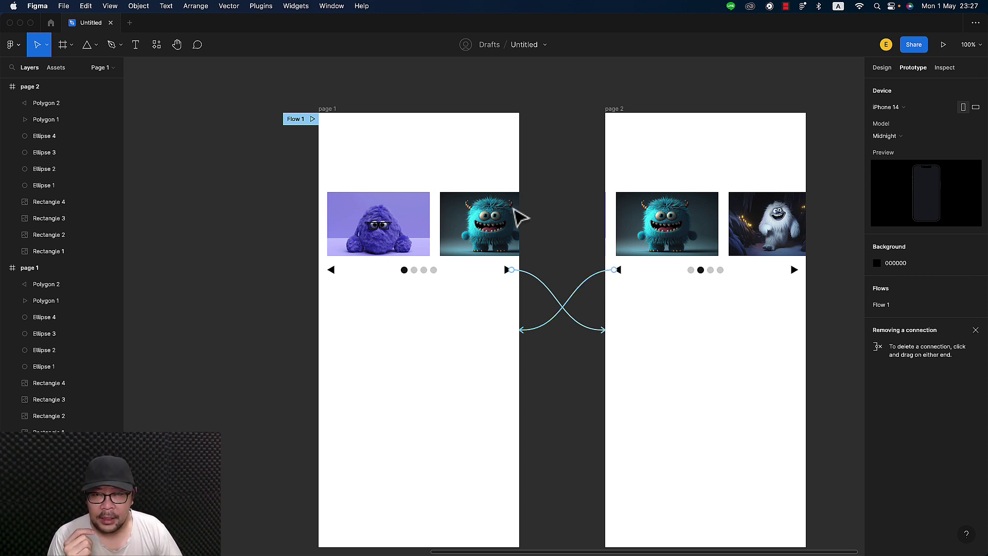
Step: Link page 1's teal monster image to page 2 with an On drag trigger
click(479, 222)
mouse_move(478, 224)
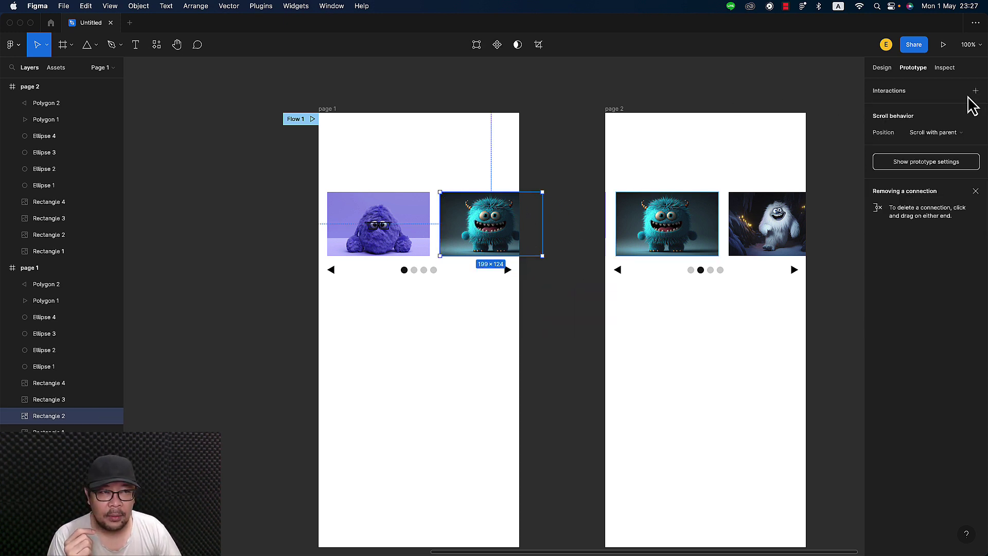
drag(543, 224, 663, 189)
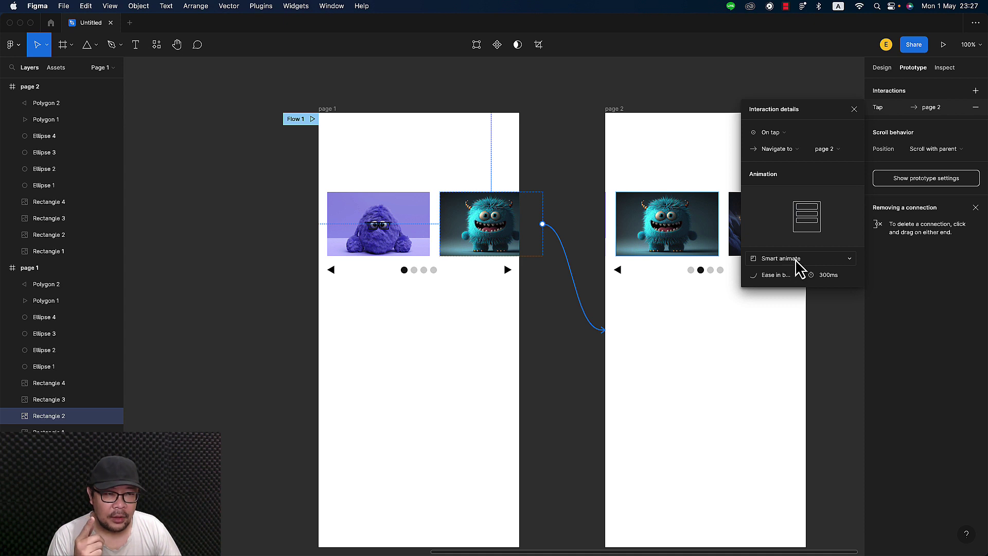
click(792, 131)
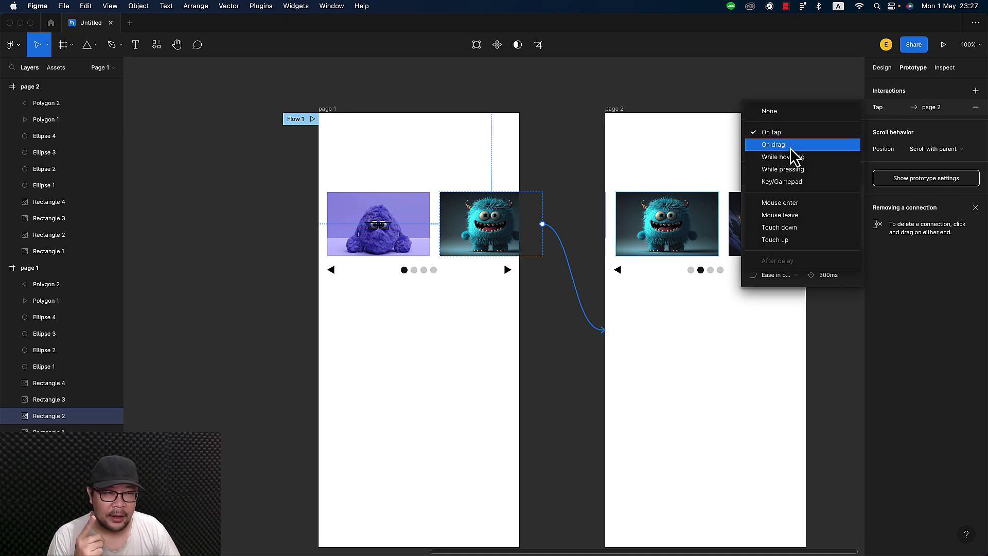
click(792, 146)
scroll(717, 195, right, 5)
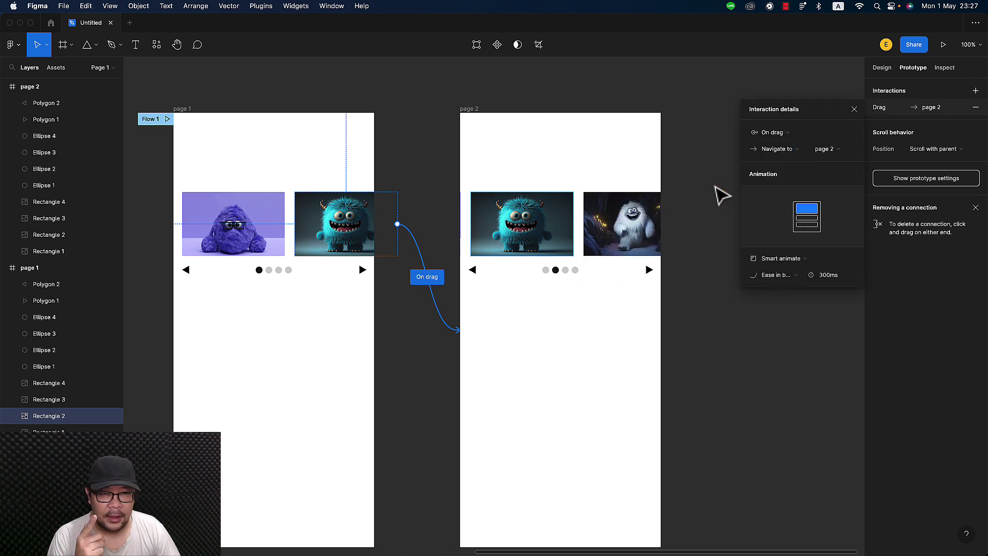
scroll(585, 214, left, 2)
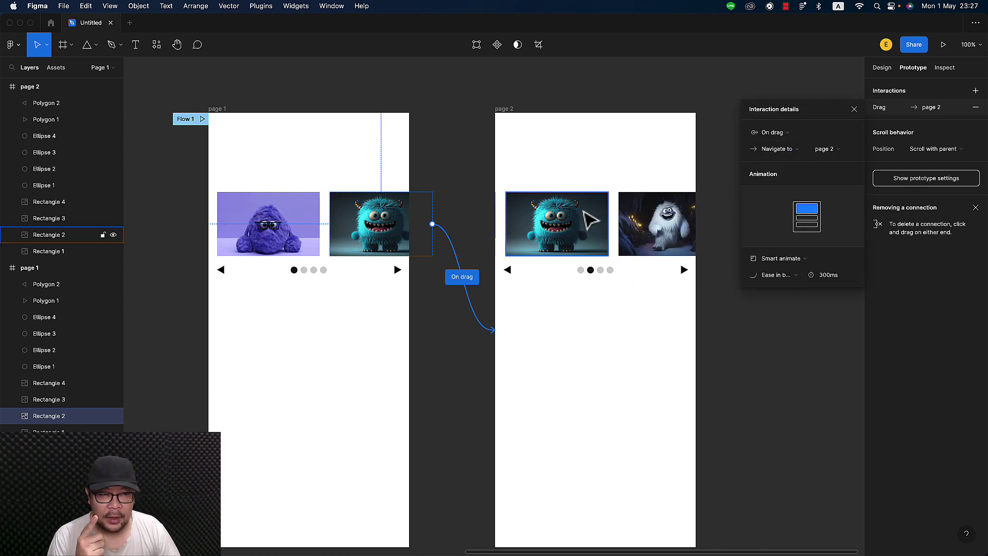
Step: Link page 2's teal monster image back to page 1
click(575, 232)
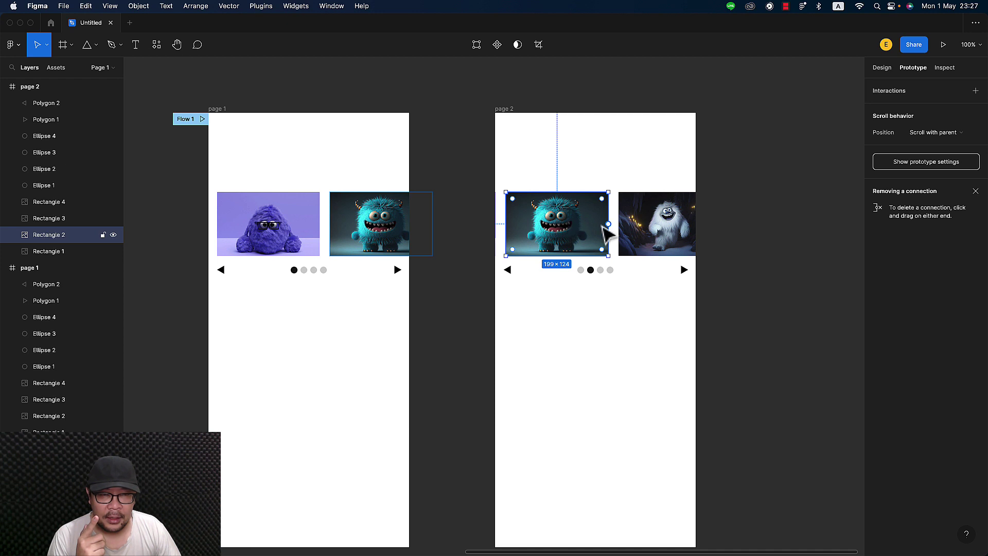
drag(608, 224, 383, 177)
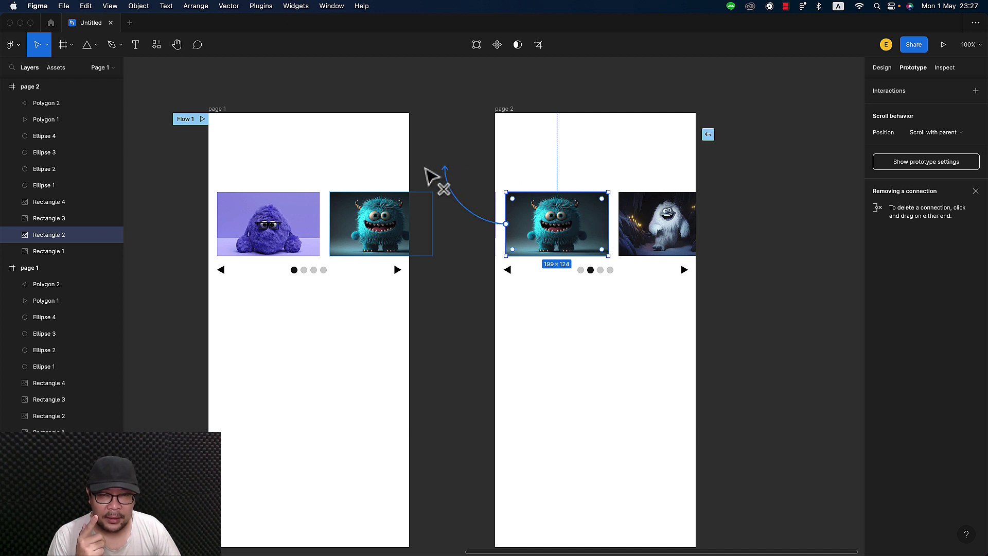
scroll(632, 353, left, 3)
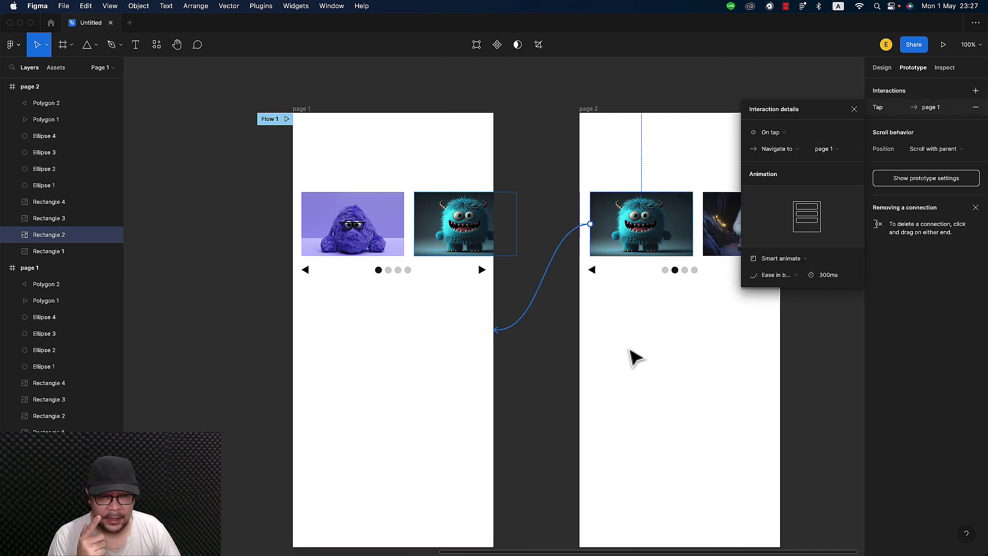
scroll(632, 353, right, 4)
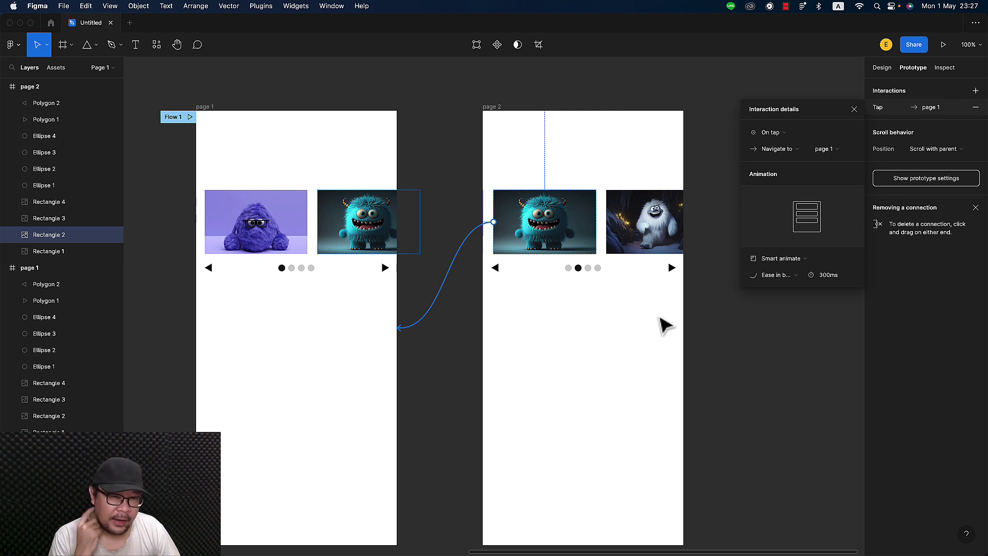
click(882, 68)
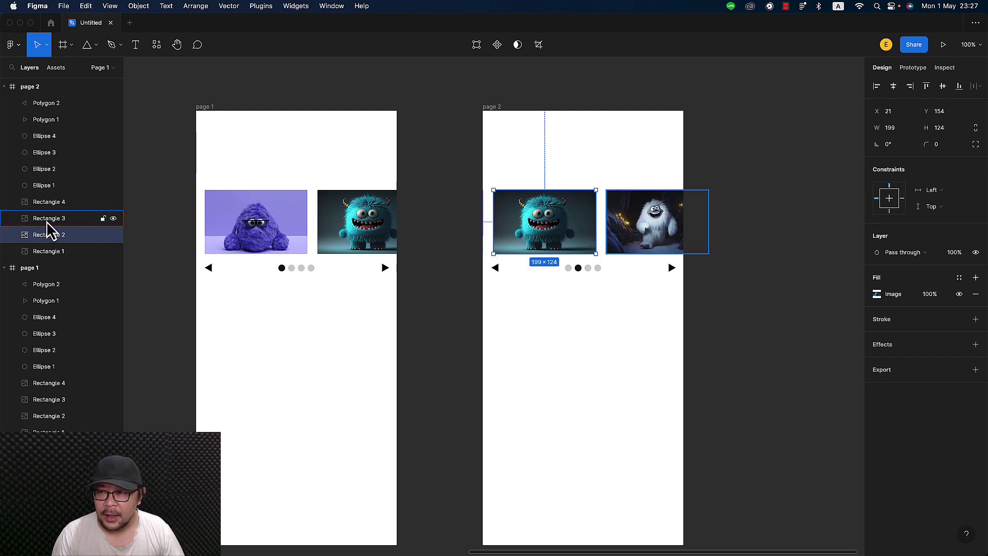
Step: Move the page 2 frame further right and turn off its Clip content
drag(502, 110, 650, 118)
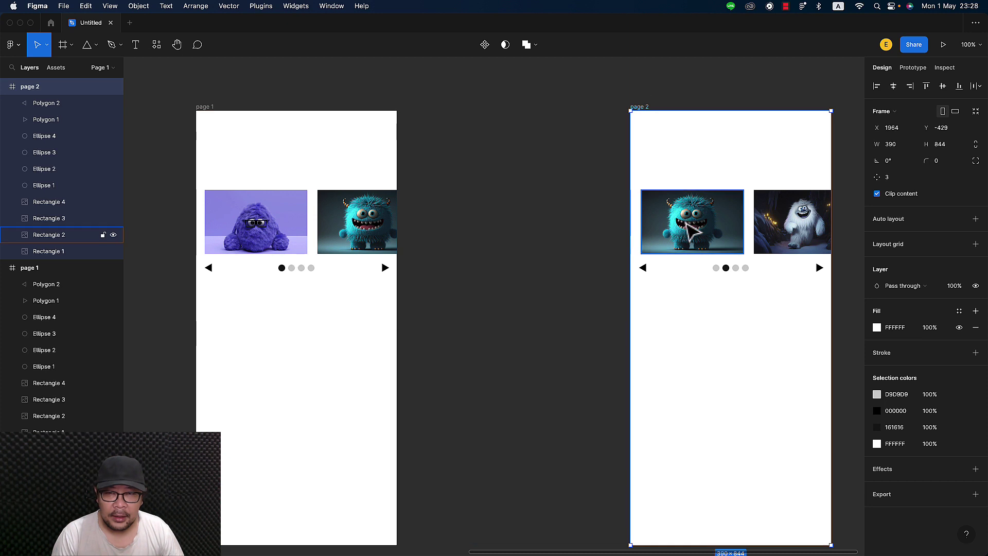
click(110, 234)
click(640, 108)
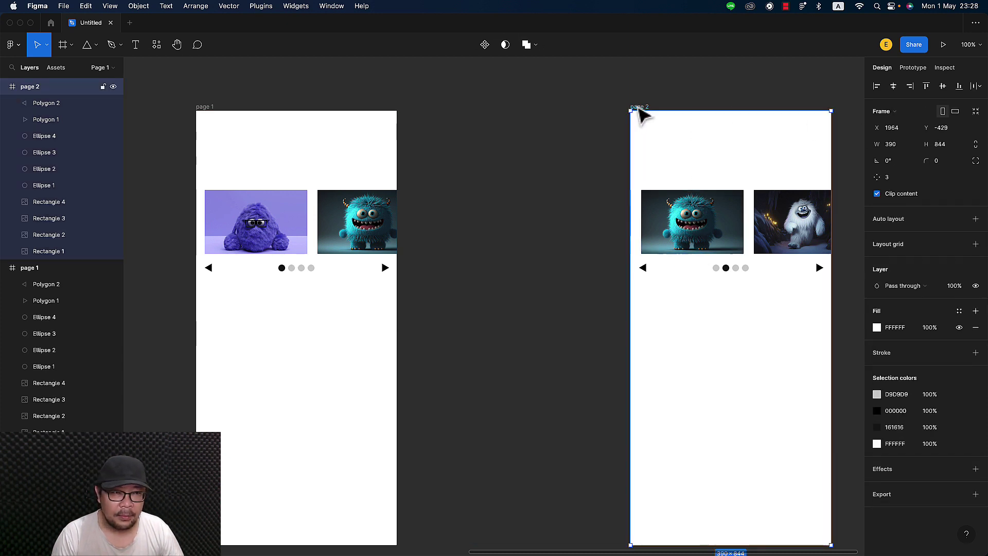
click(878, 194)
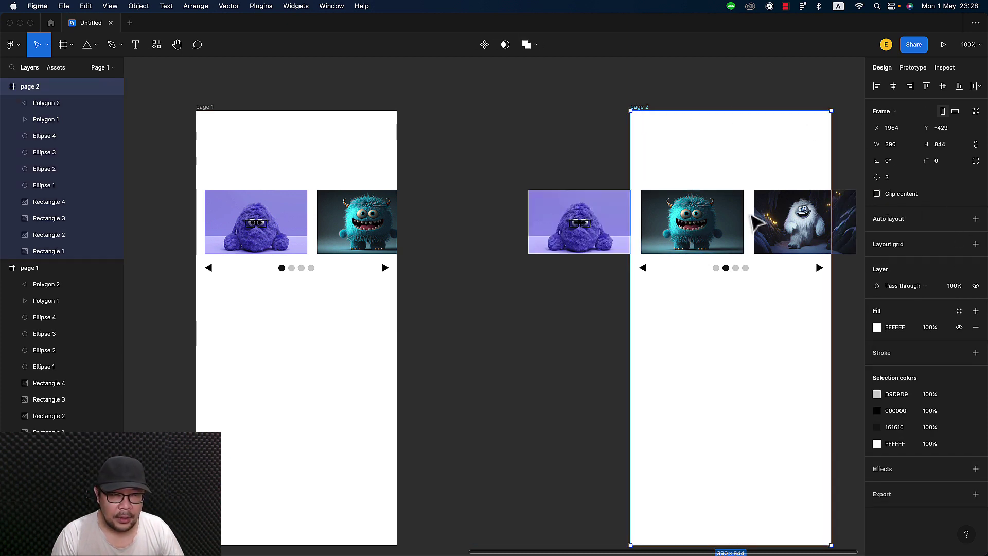
scroll(751, 237, right, 5)
Step: Shift the four monster images (Rectangles 1–4) on page 2 slightly right
click(759, 239)
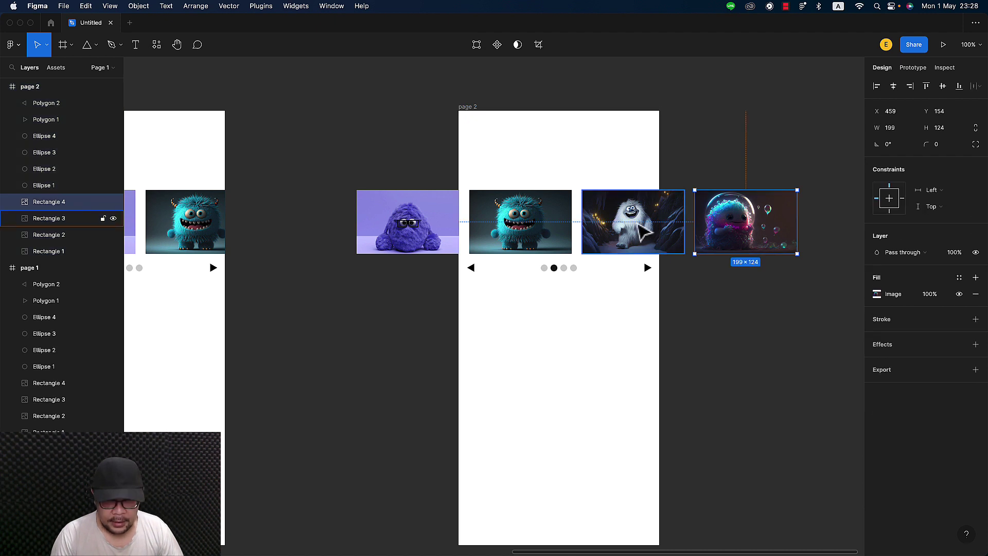
shift+click(642, 232)
shift+click(520, 224)
shift+click(451, 220)
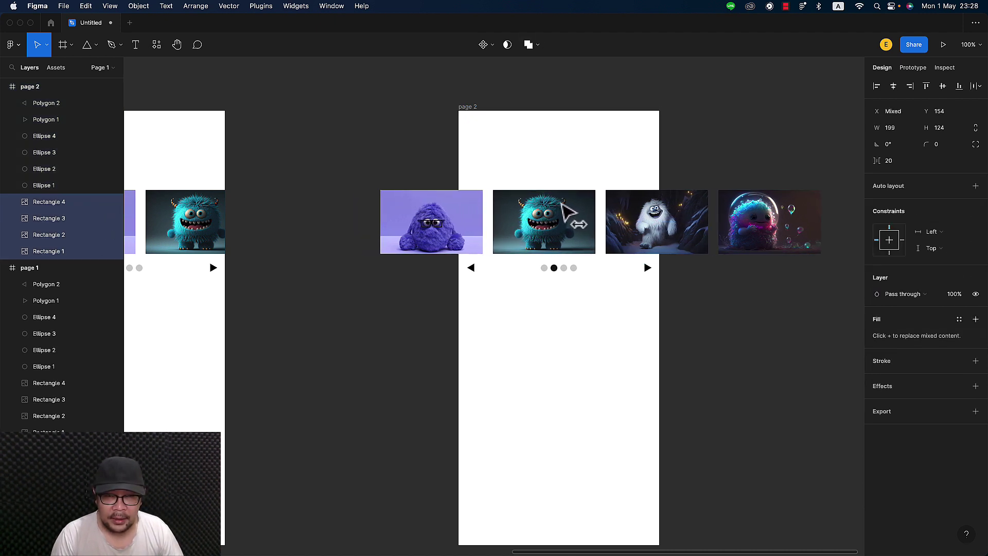
mouse_move(545, 213)
mouse_down()
mouse_move(576, 203)
mouse_move(562, 203)
mouse_up()
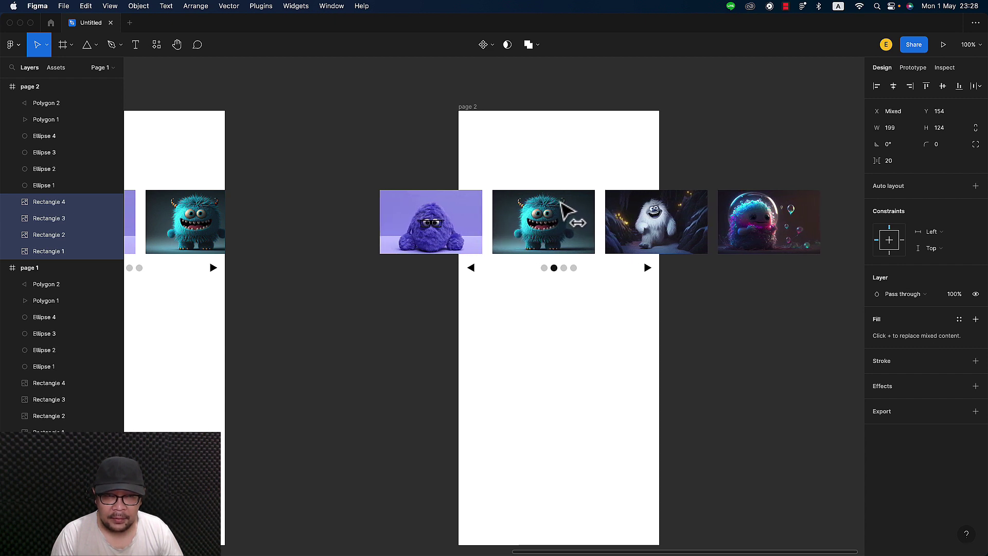
click(780, 380)
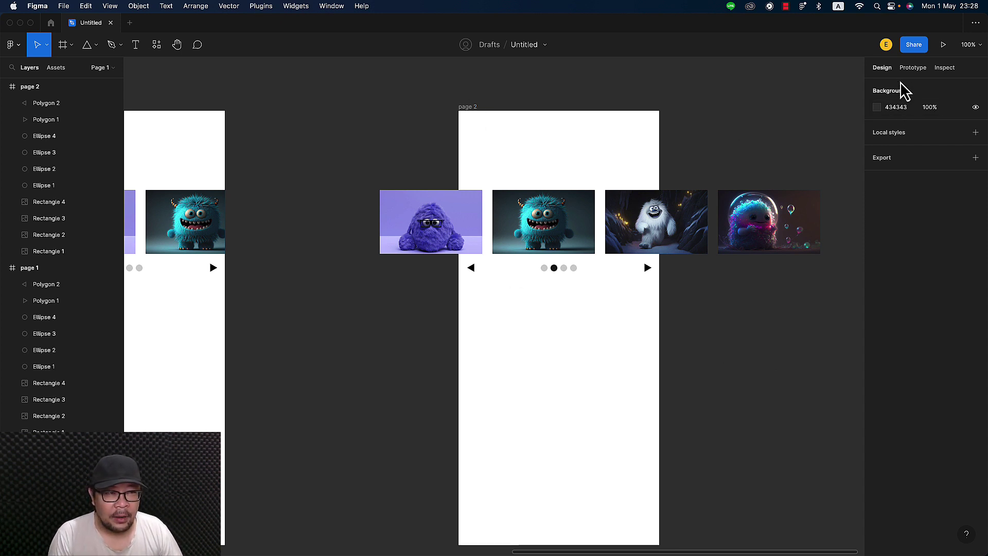
Step: Delete the teal image's prototype link from page 2 to page 1
click(913, 68)
scroll(504, 237, left, 2)
click(566, 237)
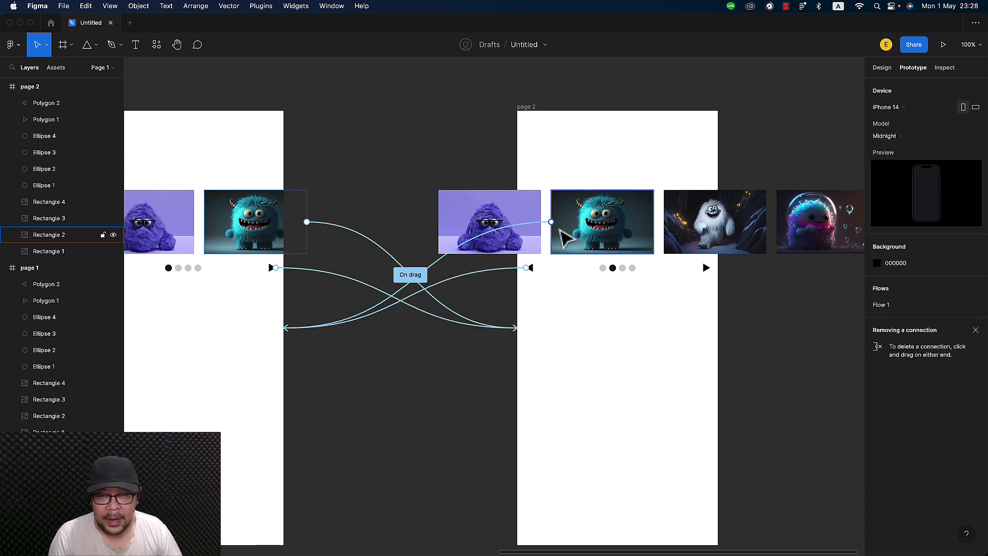
click(539, 224)
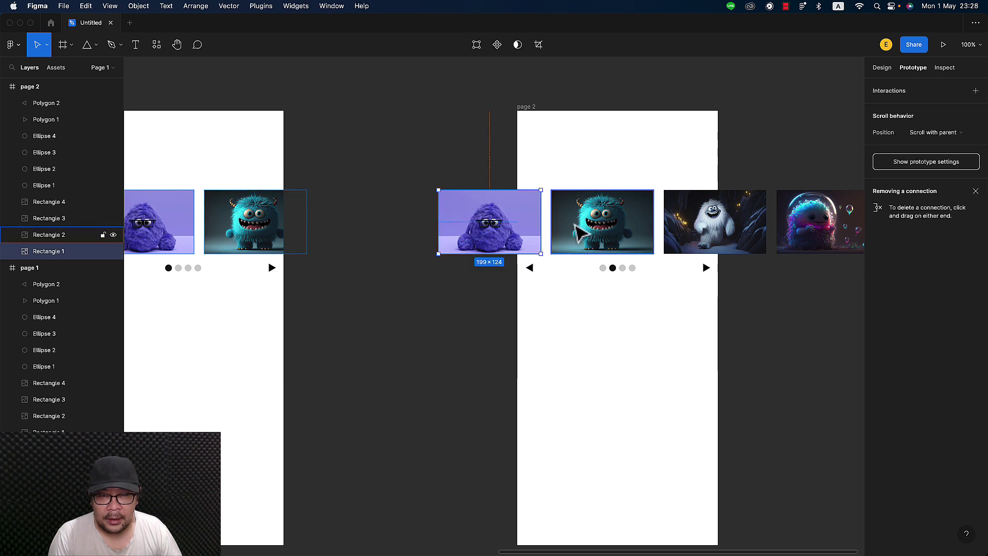
click(553, 226)
mouse_move(287, 332)
mouse_down()
mouse_move(422, 437)
mouse_move(366, 454)
mouse_move(368, 466)
mouse_up()
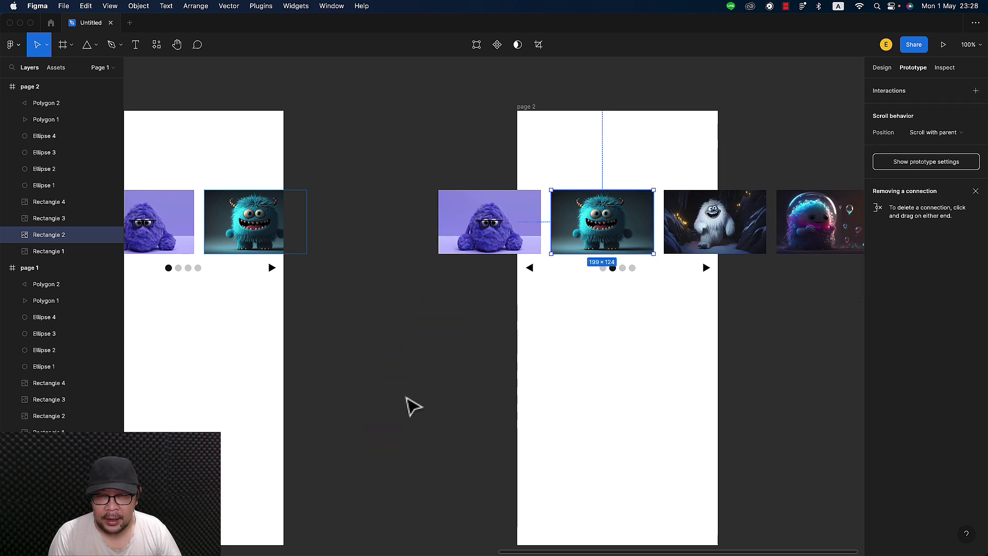
Step: Link page 2's purple monster image to page 1 with an On drag trigger
click(512, 220)
scroll(512, 220, left, 2)
mouse_move(531, 222)
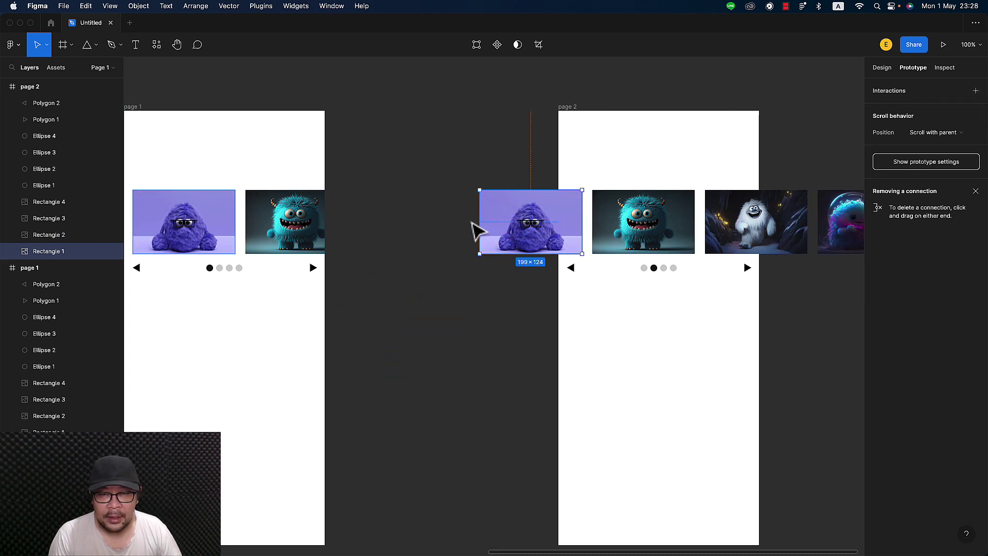
drag(479, 222, 310, 206)
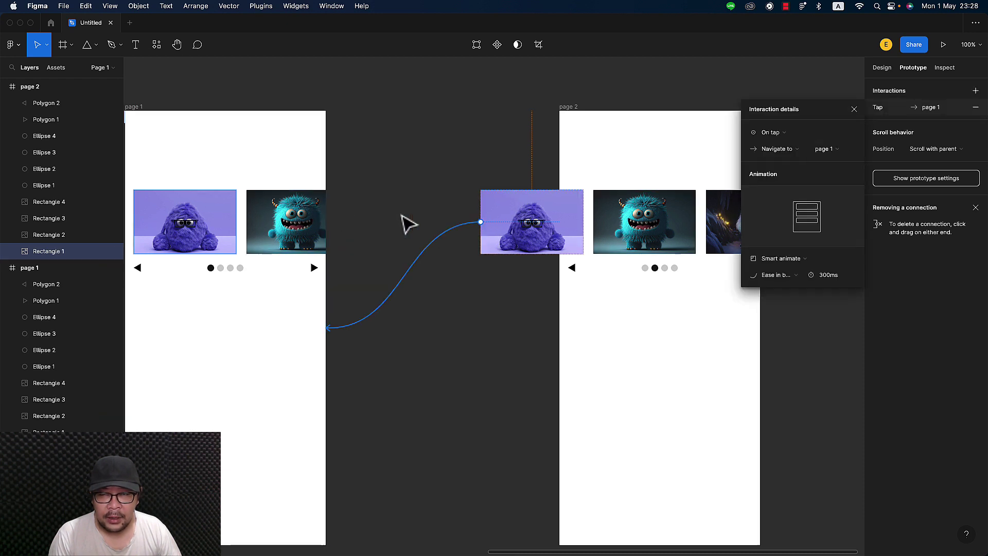
scroll(404, 223, left, 3)
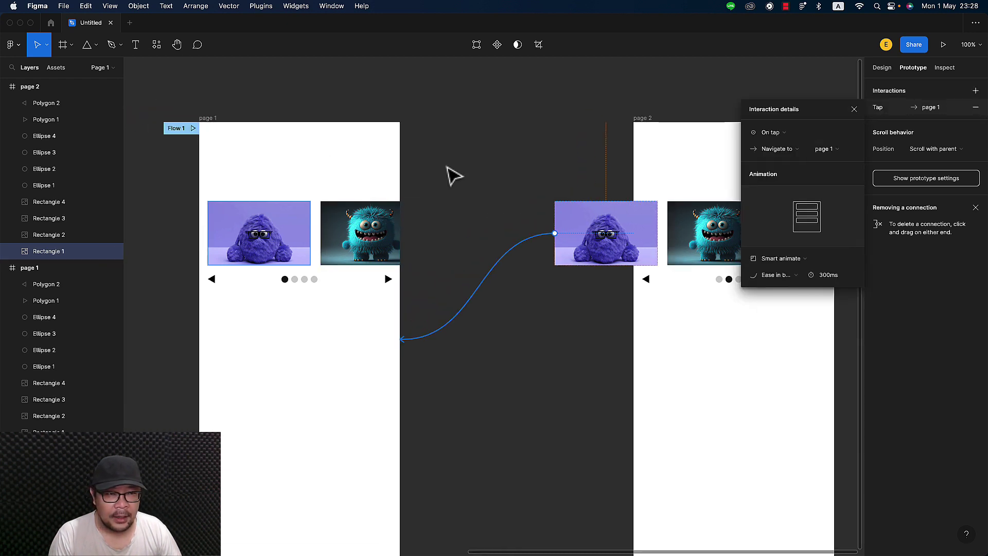
click(789, 132)
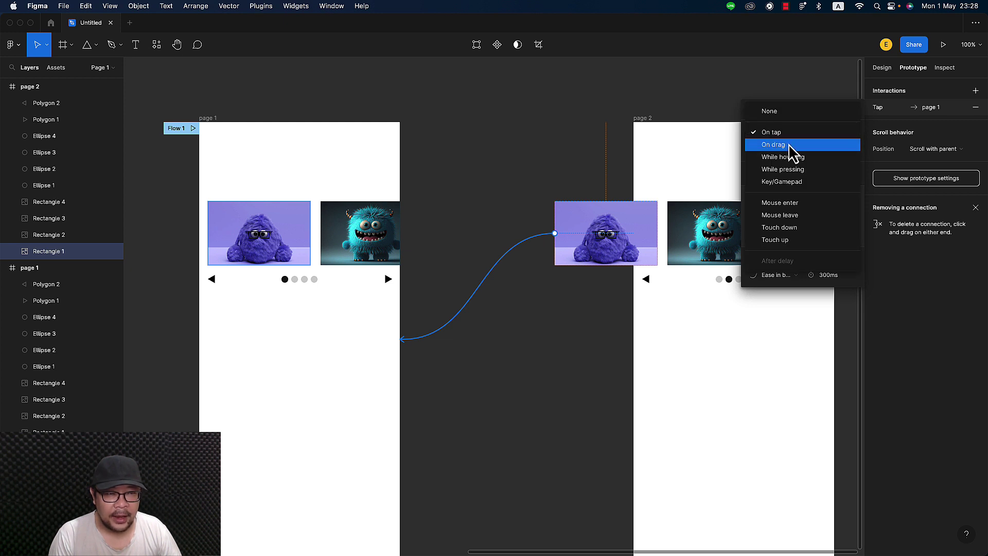
click(789, 144)
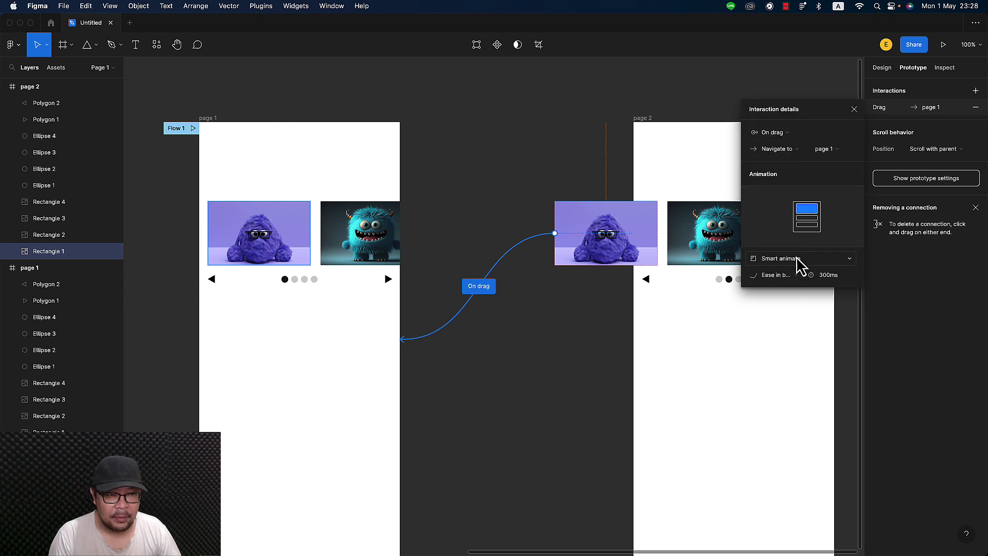
click(473, 95)
scroll(488, 103, left, 4)
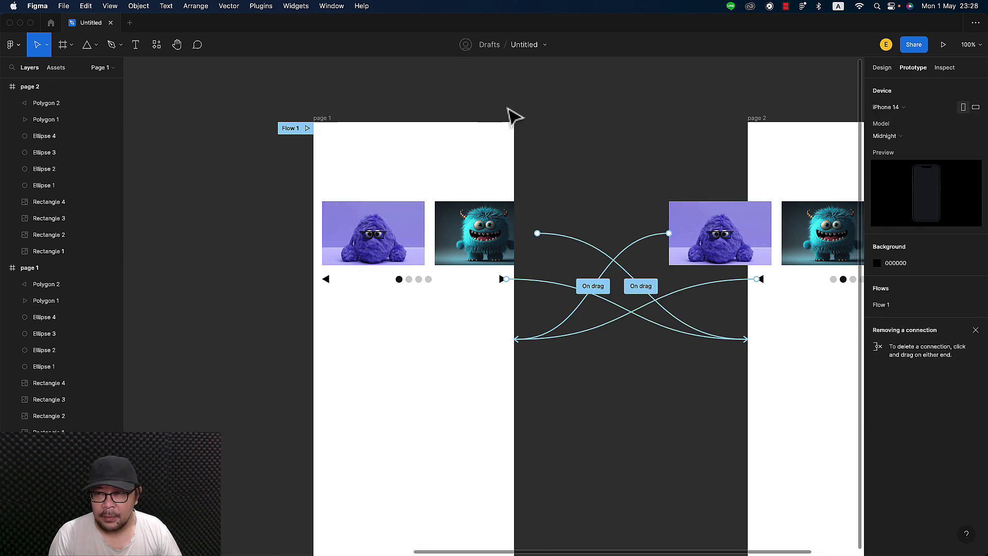
click(314, 119)
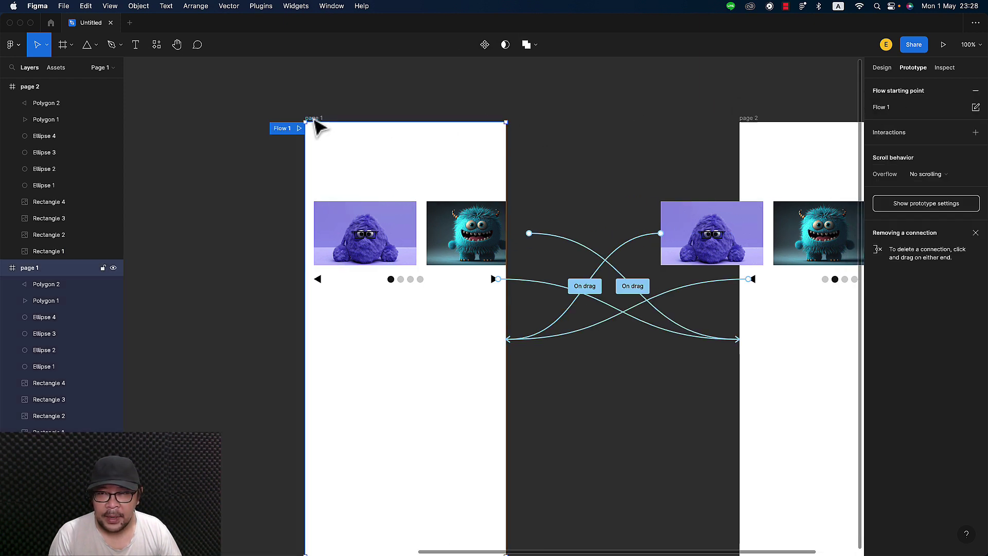
Step: Preview the prototype and tap the arrows between the purple and blue monsters
click(945, 45)
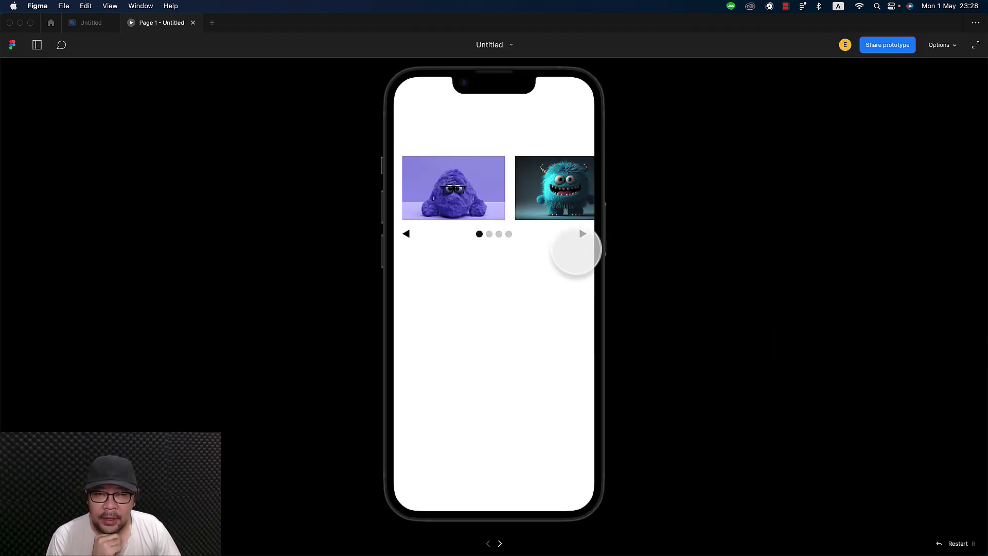
click(583, 234)
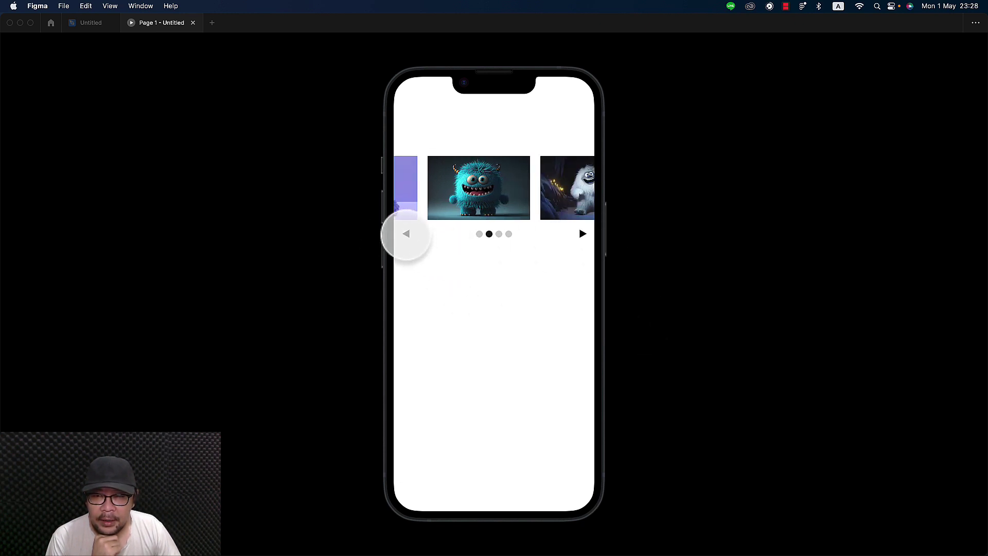
click(406, 234)
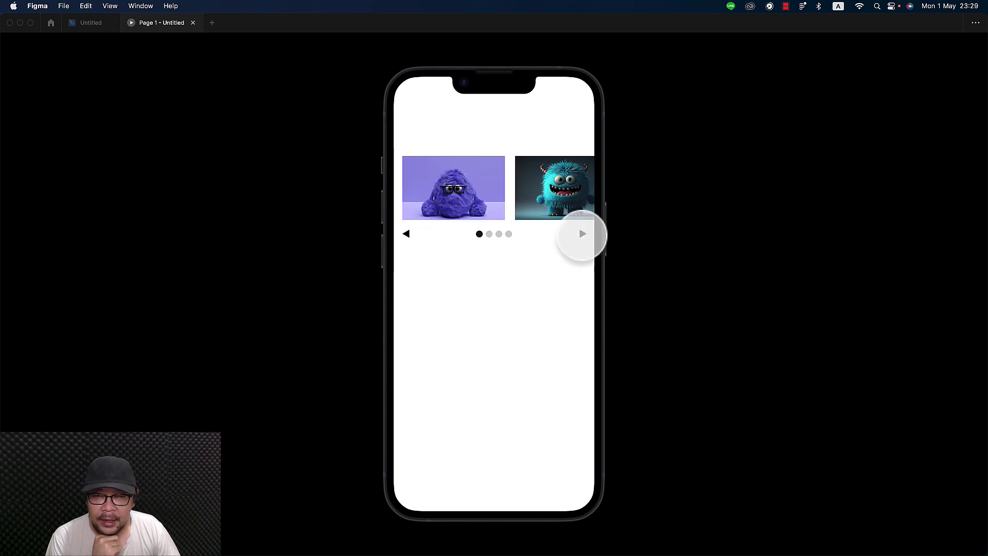
click(583, 234)
click(406, 234)
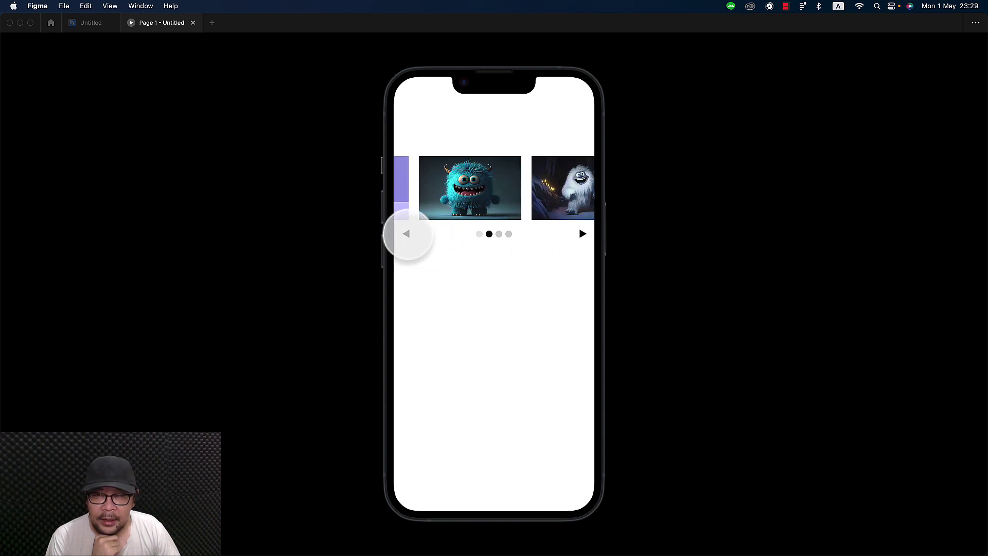
click(582, 233)
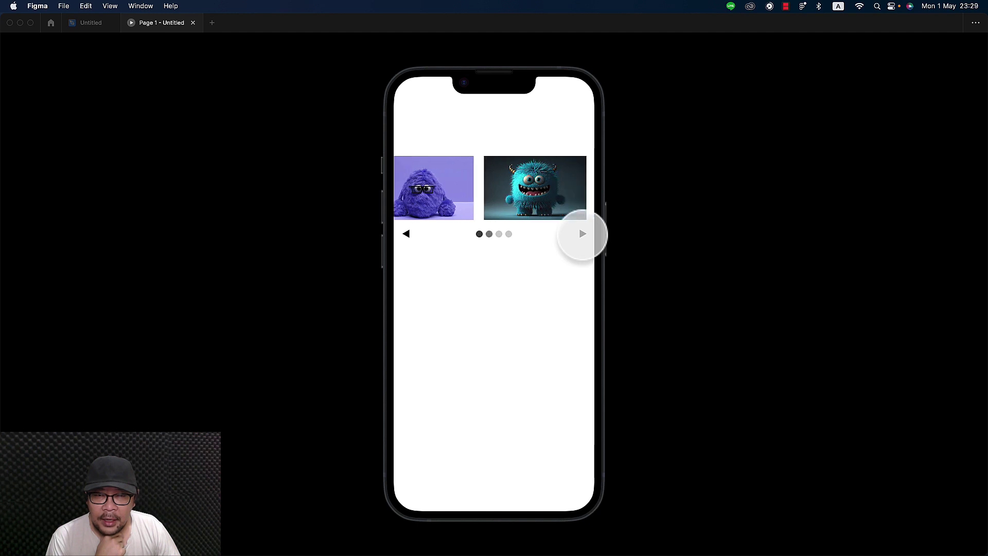
click(406, 235)
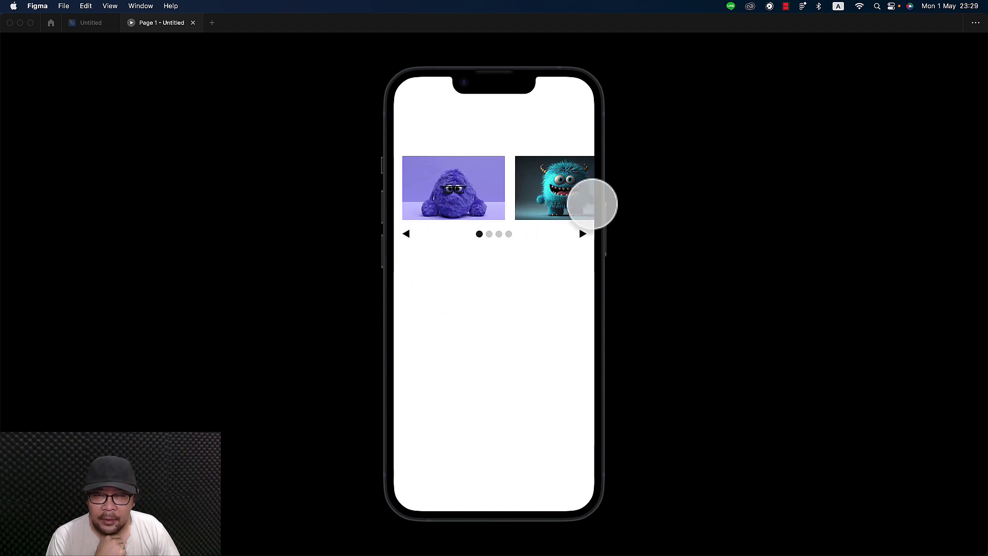
Step: Swipe the carousel back and forth between monsters, then close the preview
drag(582, 194, 503, 181)
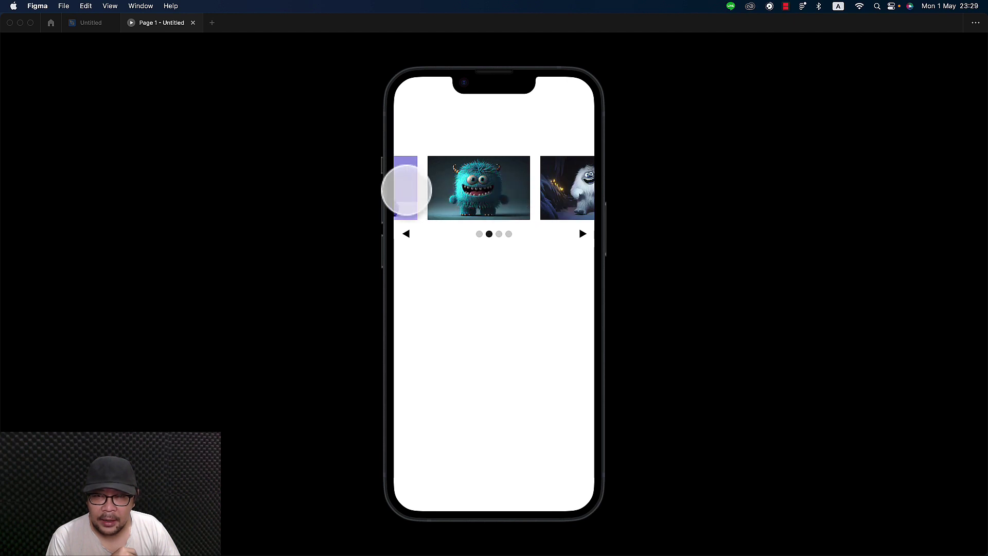
drag(442, 188, 664, 214)
mouse_move(560, 194)
mouse_down()
mouse_move(424, 192)
mouse_move(496, 192)
mouse_move(499, 183)
mouse_up()
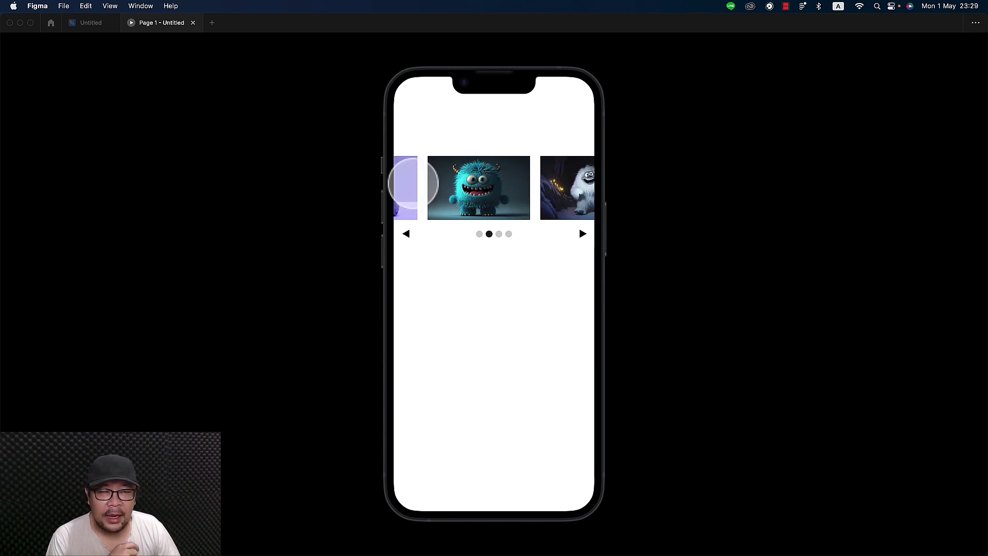
mouse_move(404, 182)
mouse_down()
mouse_move(595, 204)
mouse_move(501, 184)
mouse_up()
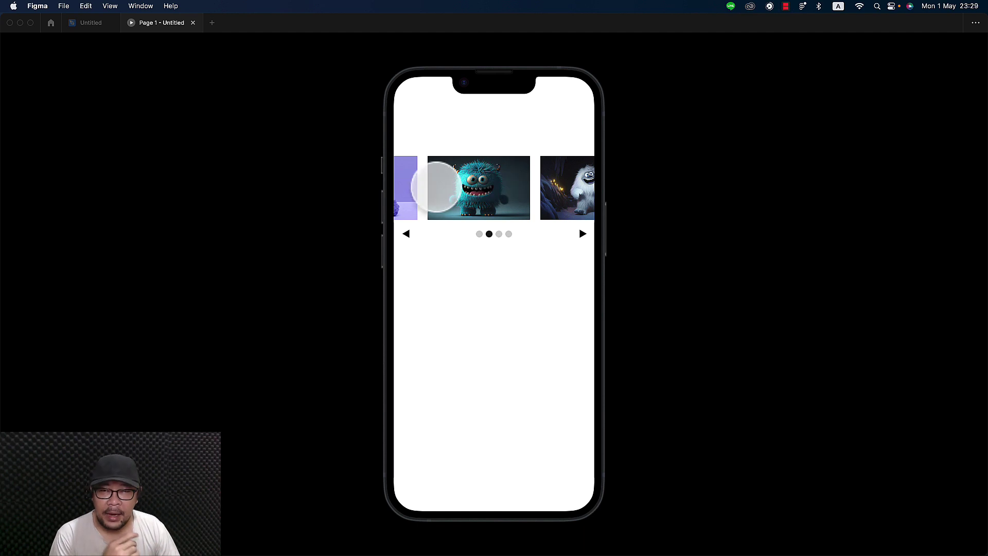
drag(410, 187, 470, 177)
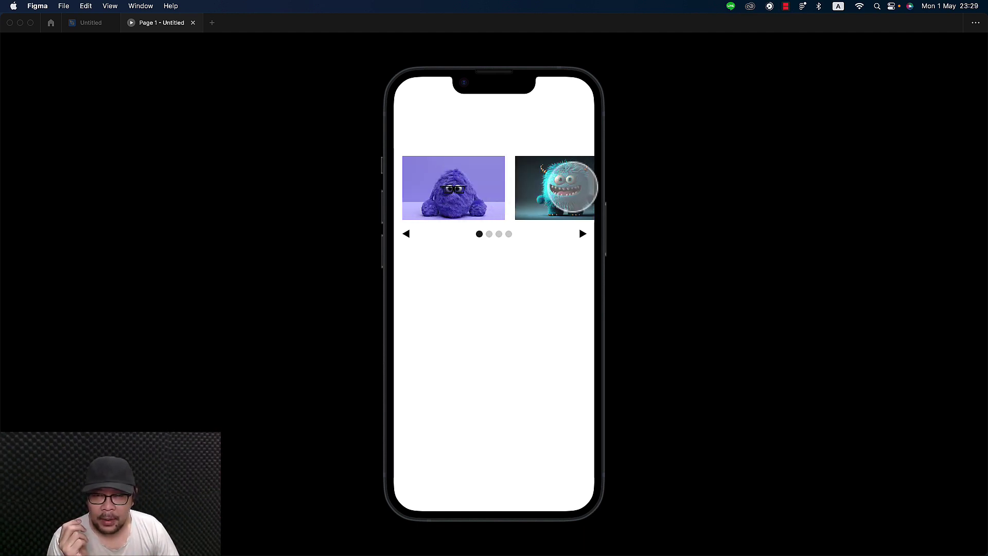
drag(570, 180, 408, 180)
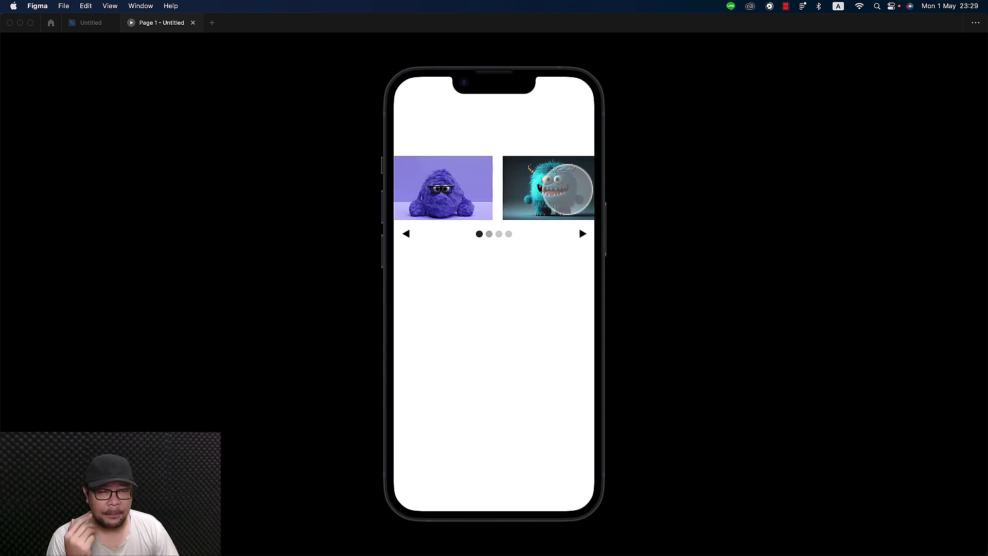
mouse_move(584, 191)
mouse_down()
mouse_move(404, 181)
mouse_move(595, 188)
mouse_up()
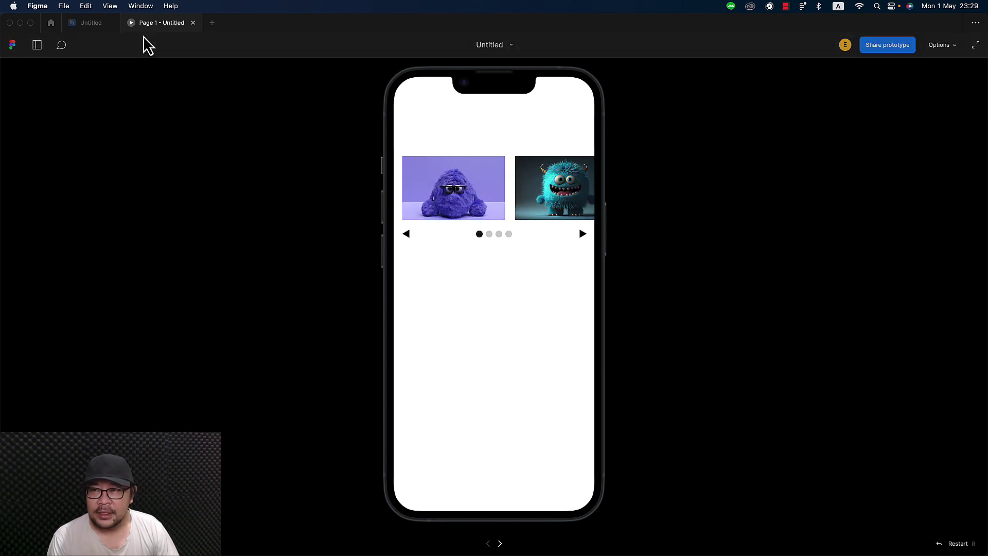
click(192, 22)
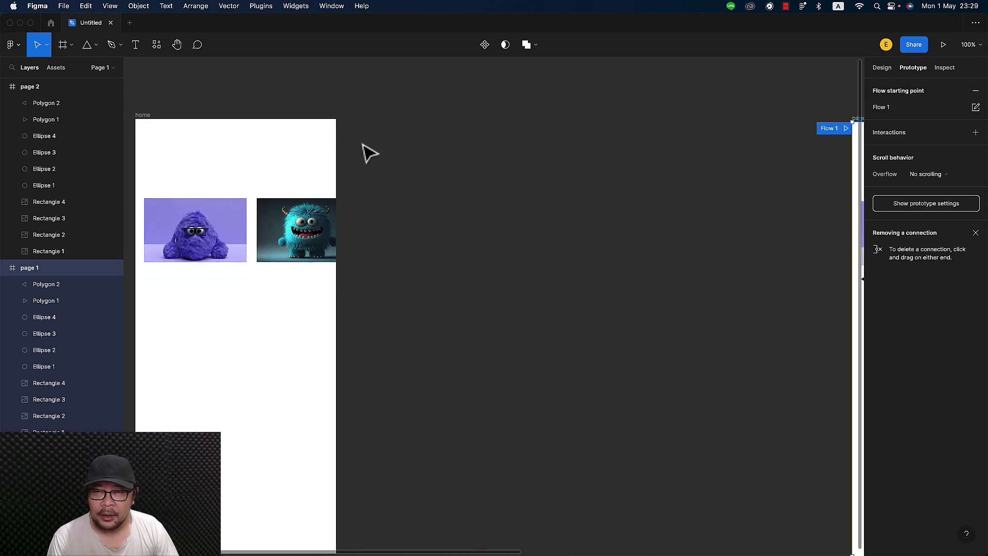
Step: Run the home frame's prototype preview again, swipe the carousel, and close it
click(943, 45)
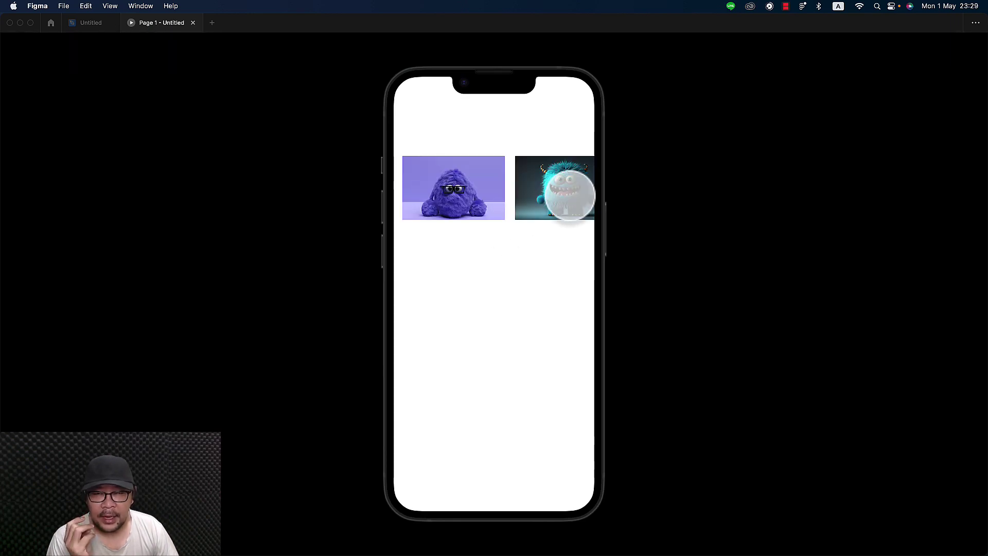
mouse_move(569, 197)
mouse_down()
mouse_move(444, 190)
mouse_move(541, 187)
mouse_move(491, 190)
mouse_up()
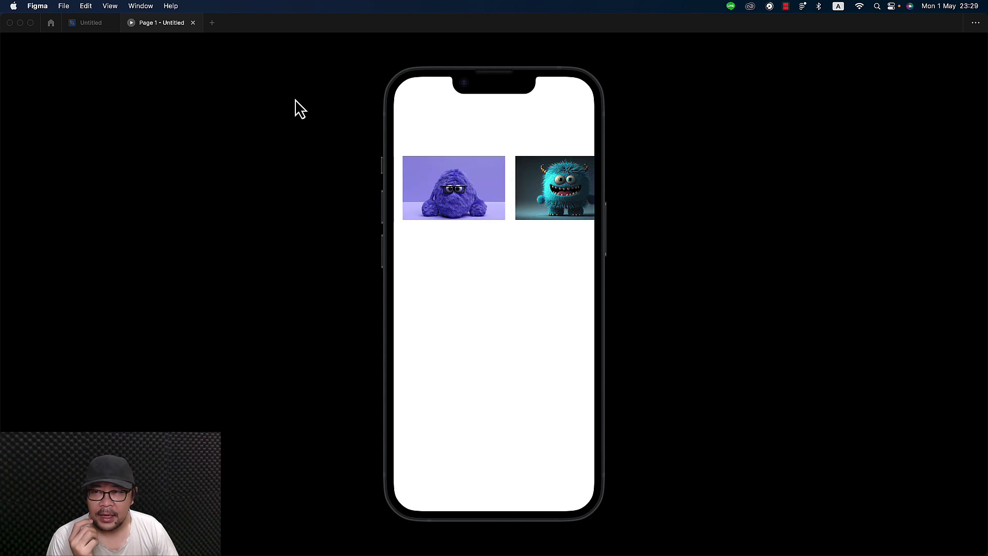
click(193, 22)
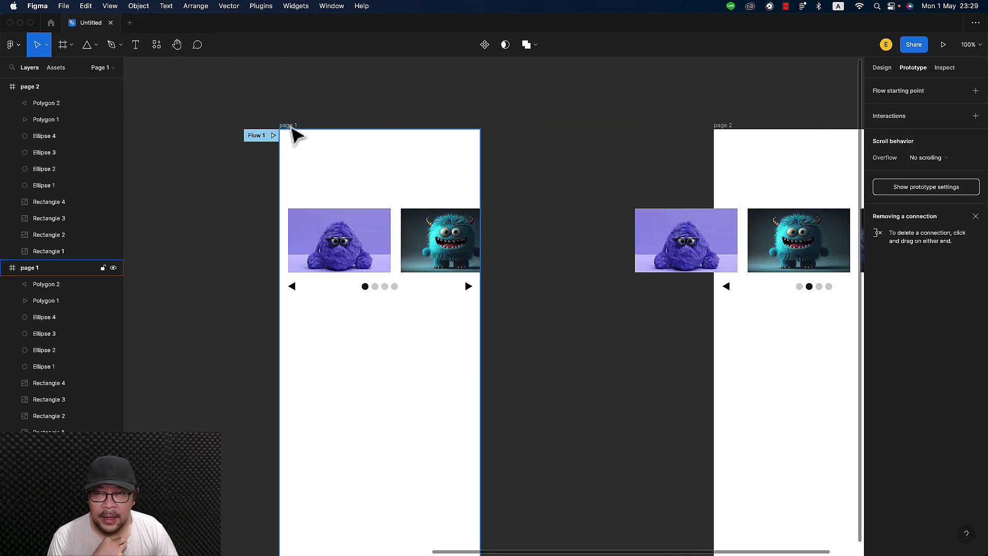
Step: Present page 1's Flow 1 and swipe the carousel to the teal monster and back
click(296, 126)
scroll(664, 165, right, 4)
scroll(664, 164, down, 2)
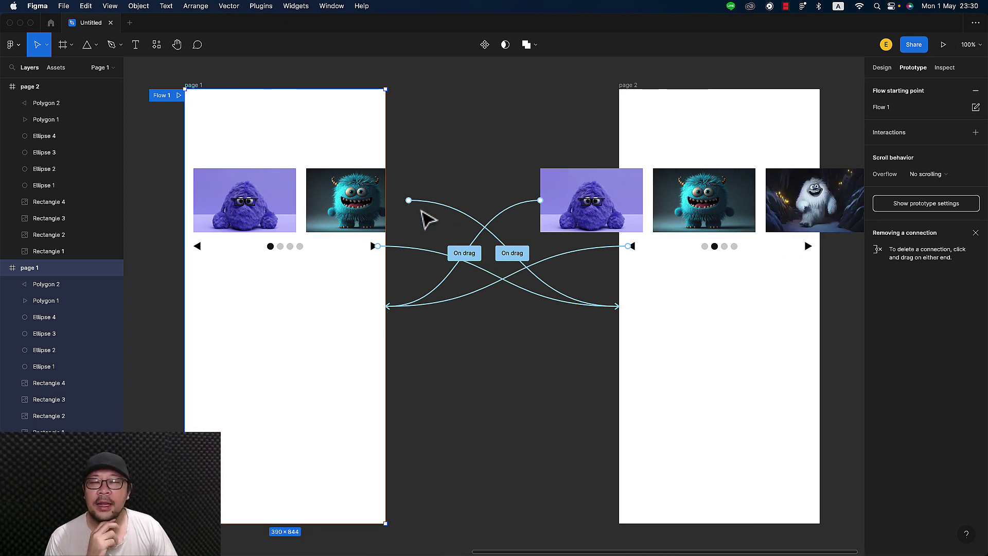
click(944, 45)
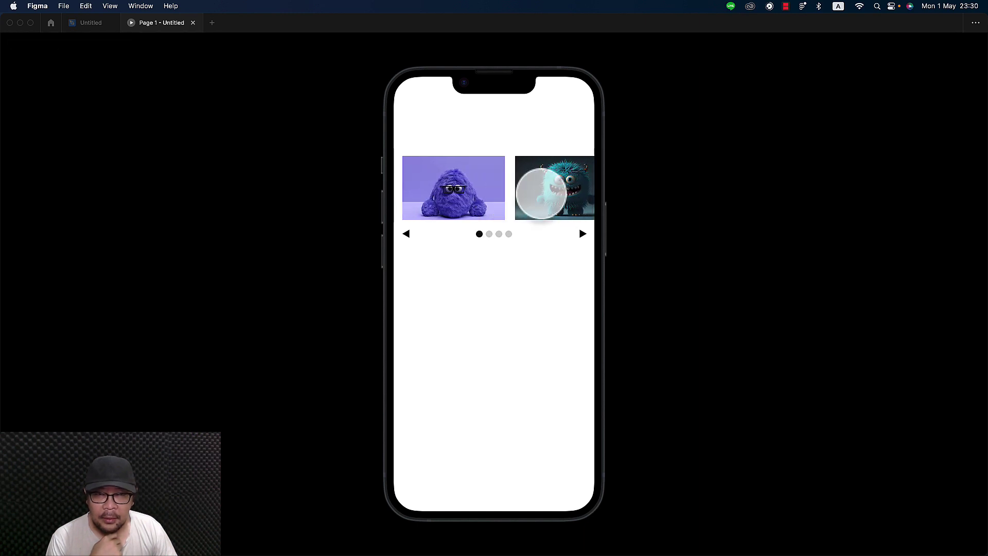
drag(535, 191, 521, 187)
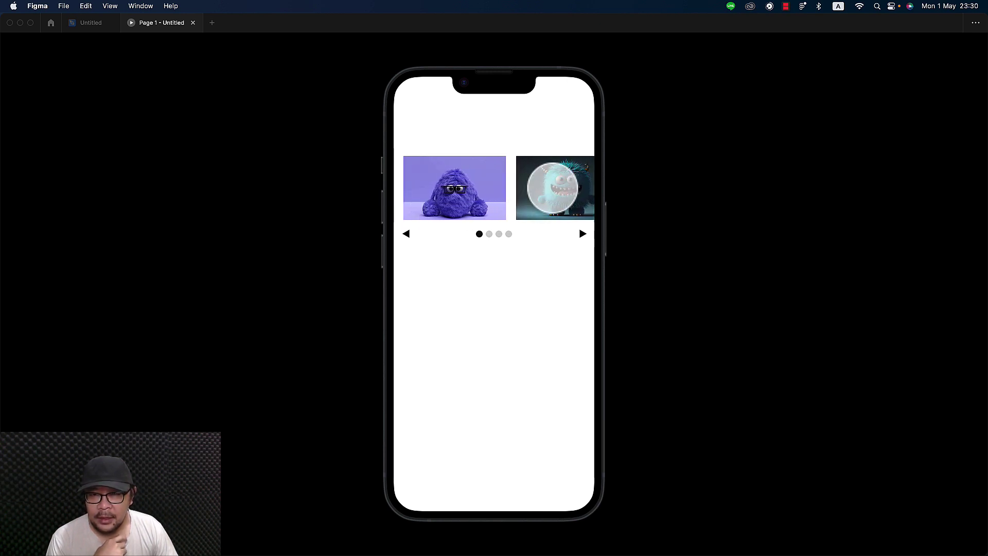
drag(528, 185, 476, 185)
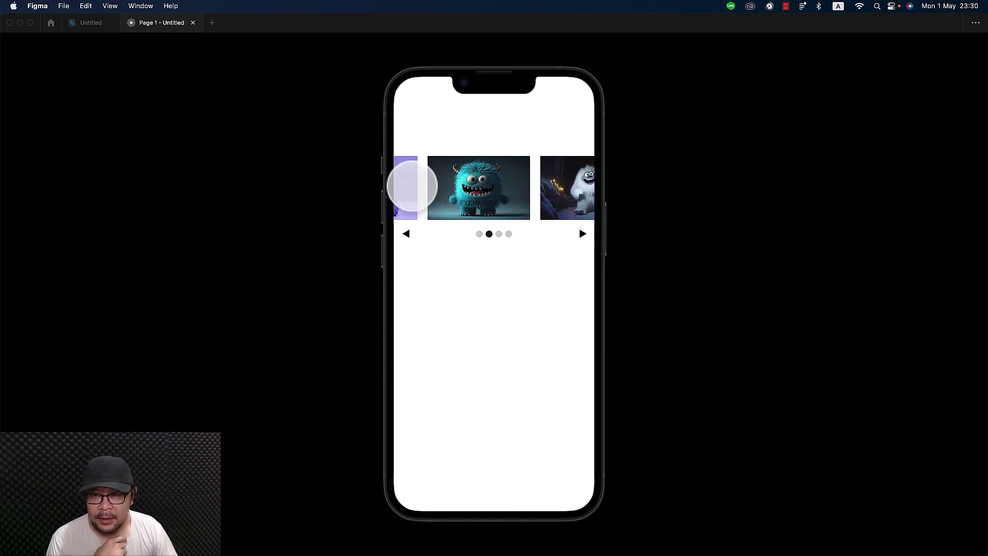
mouse_move(397, 187)
mouse_down()
mouse_move(566, 186)
mouse_move(503, 185)
mouse_up()
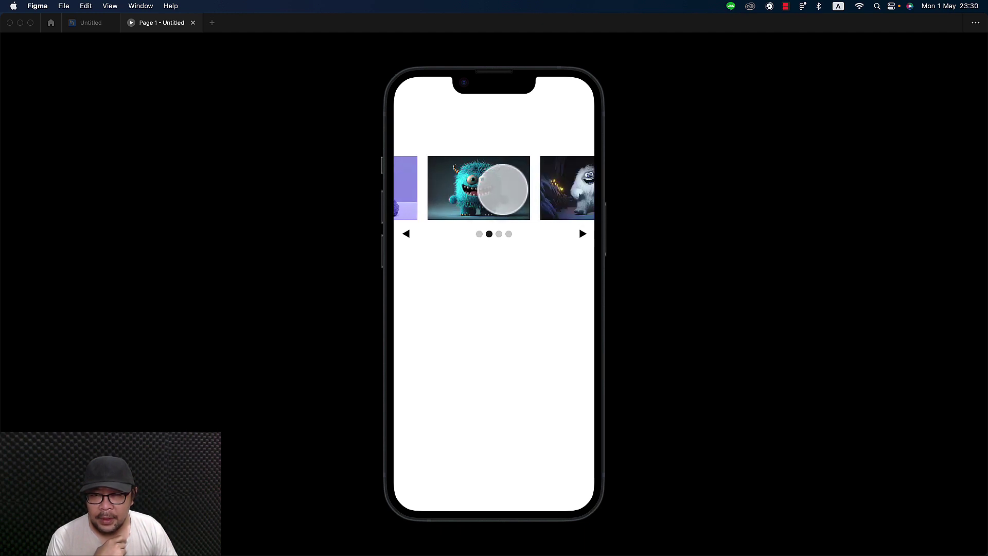
mouse_move(194, 31)
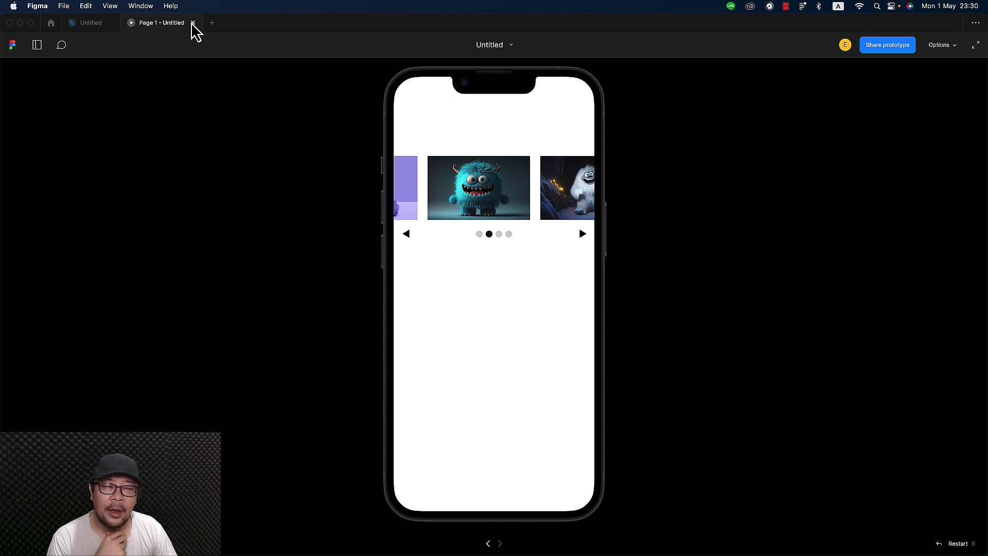
Step: Close the preview, collapse the page 2 and page 1 layer groups, and select page 2
click(193, 23)
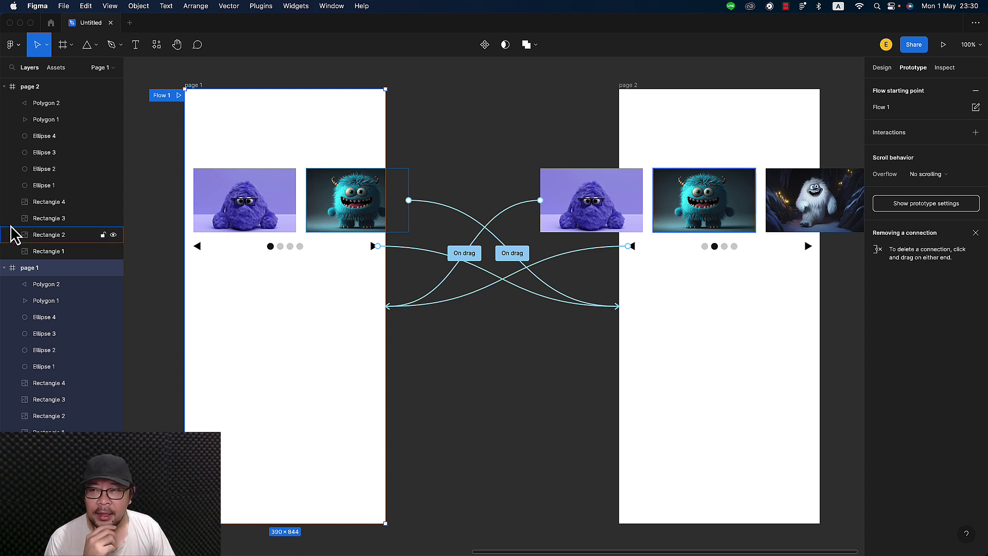
click(5, 89)
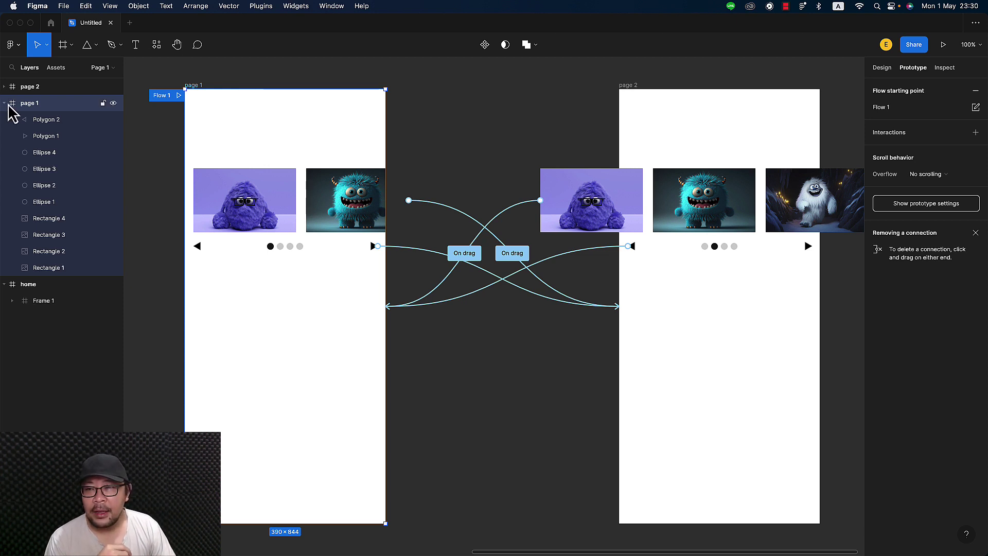
click(5, 104)
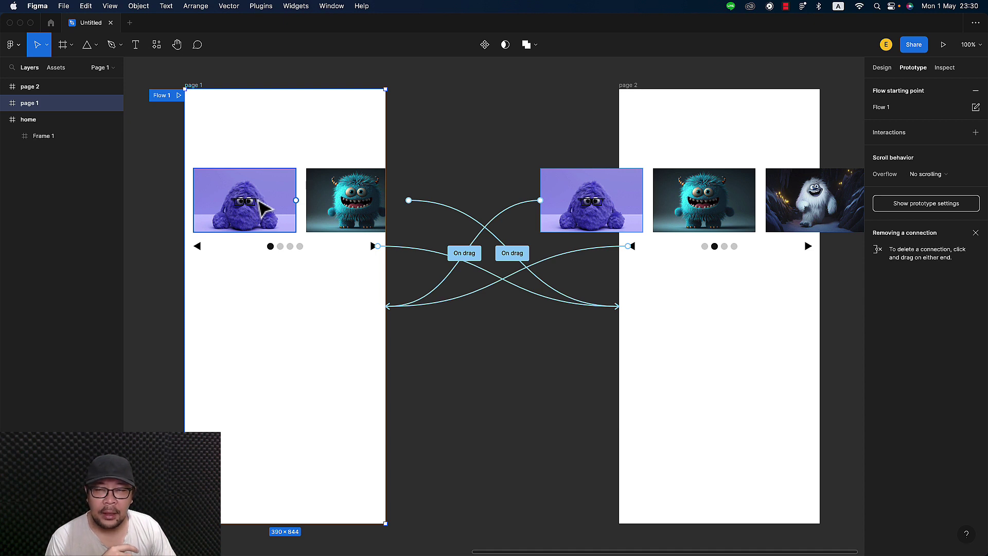
scroll(260, 206, left, 5)
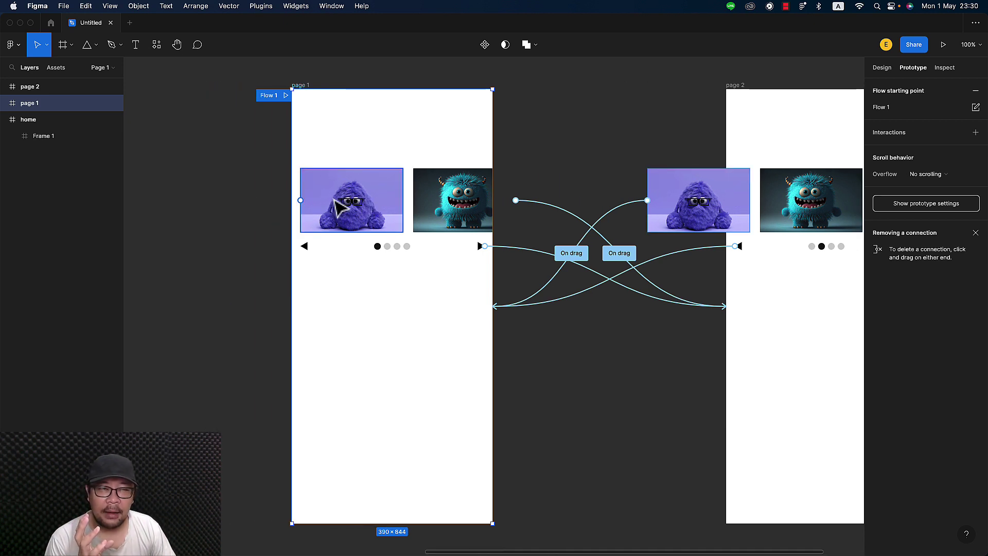
scroll(335, 201, right, 2)
scroll(336, 201, right, 1)
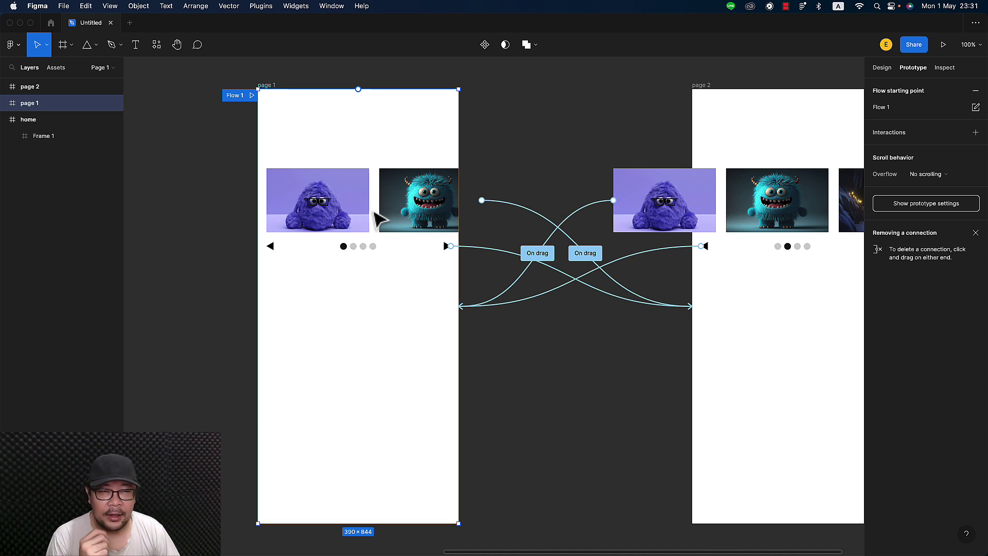
click(707, 88)
scroll(664, 340, right, 2)
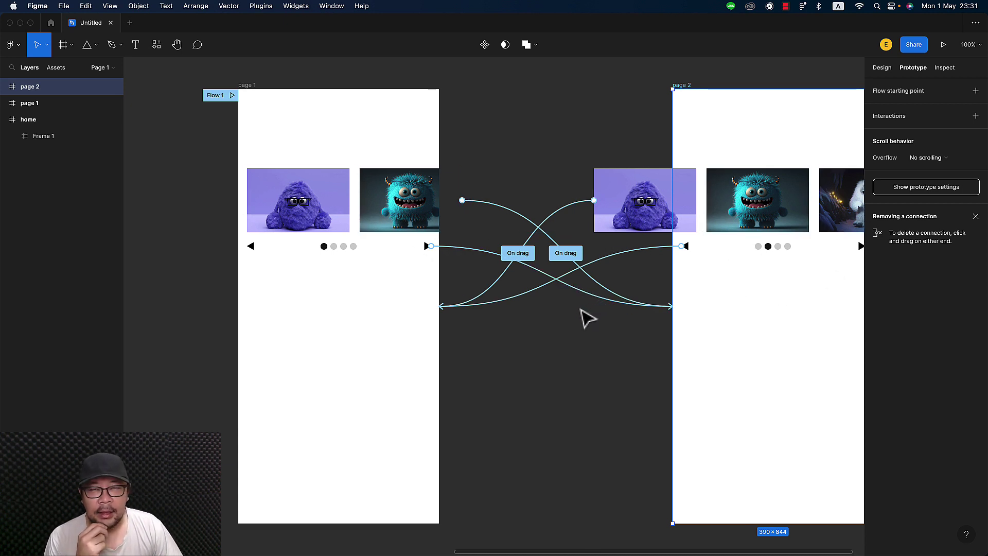
scroll(587, 320, left, 1)
scroll(587, 319, up, 1)
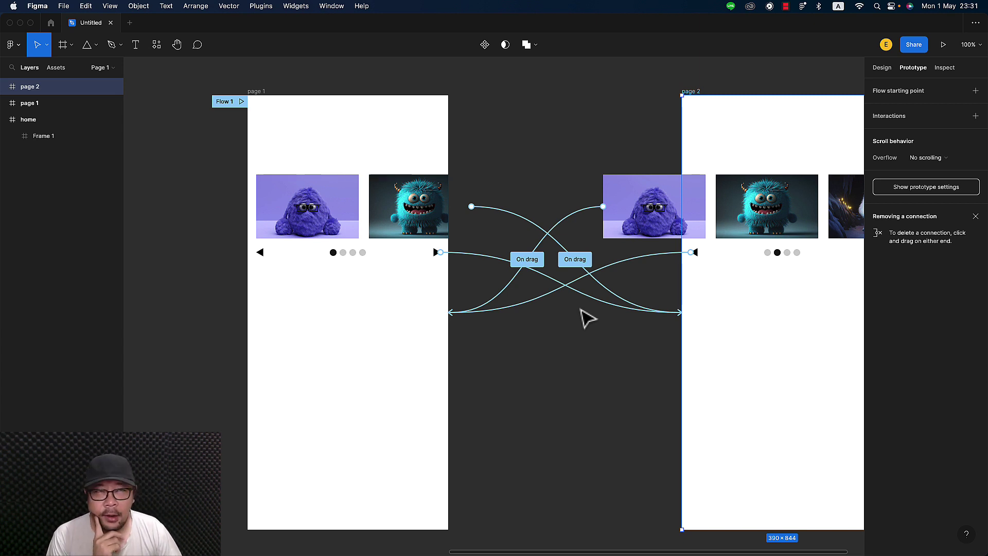